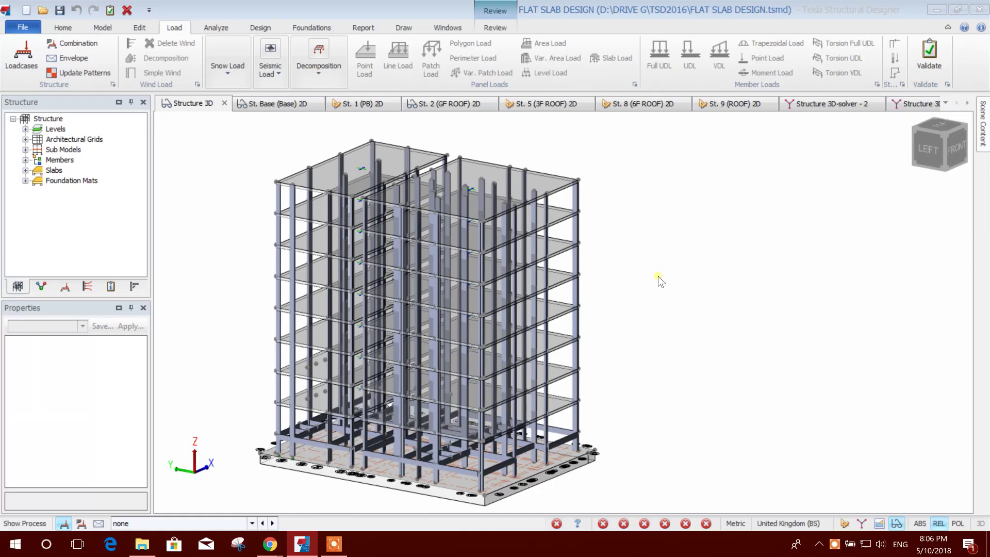
Review the available head codes and the UK action and resistance design codes in the global settings.
middle_click_drag(675, 259, 693, 261)
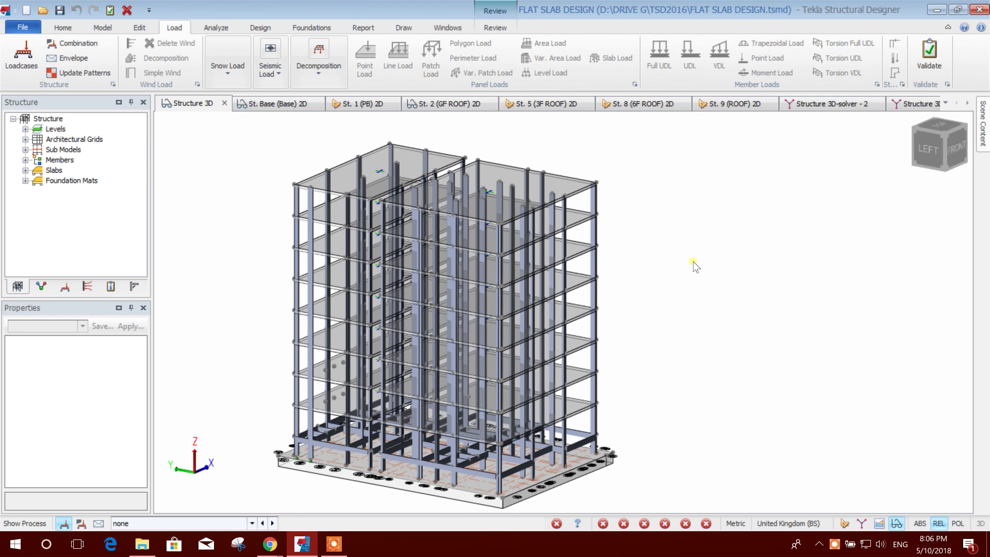
middle_click_drag(707, 235, 705, 250)
mouse_move(376, 196)
left_click(63, 27)
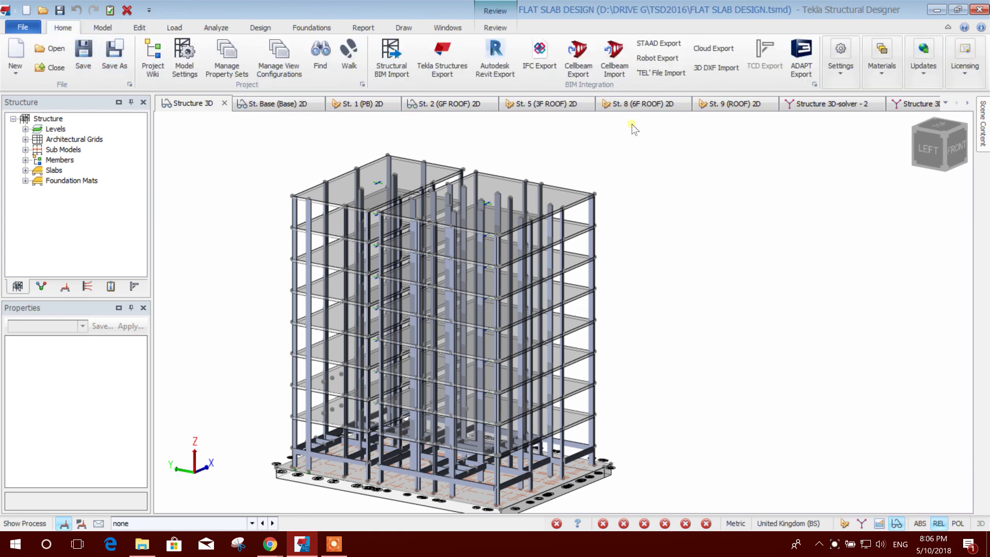
left_click(840, 72)
left_click(841, 132)
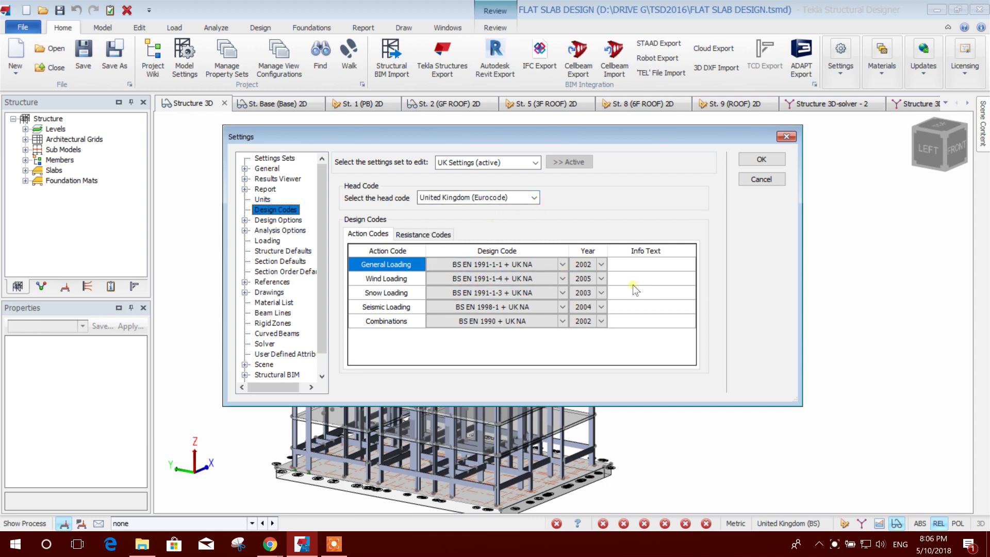
left_click(534, 198)
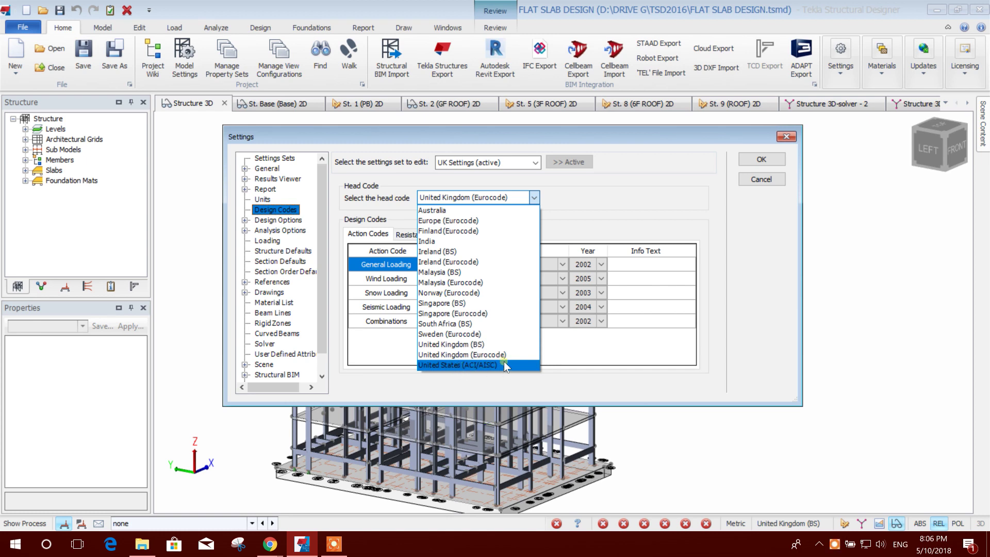
left_click(415, 236)
left_click(416, 236)
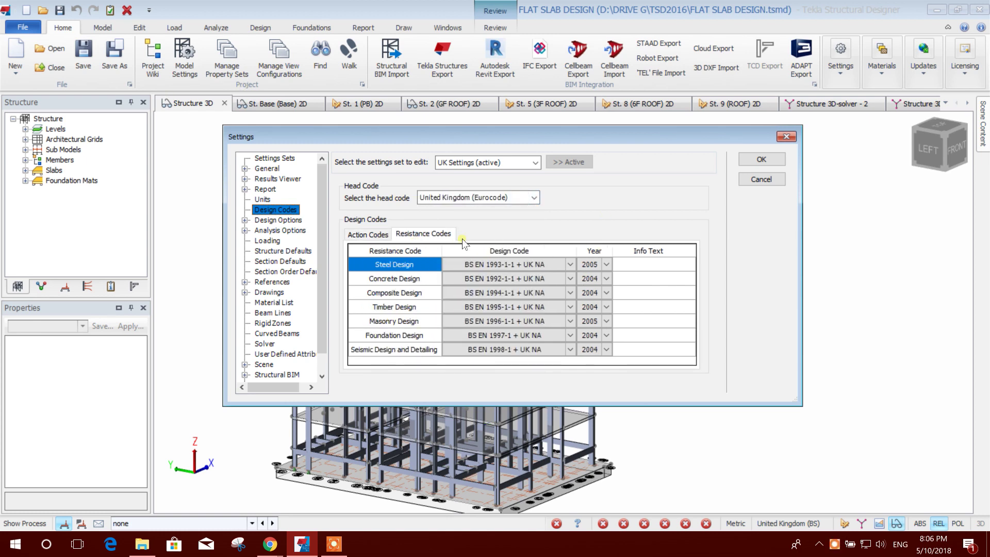
left_click(368, 234)
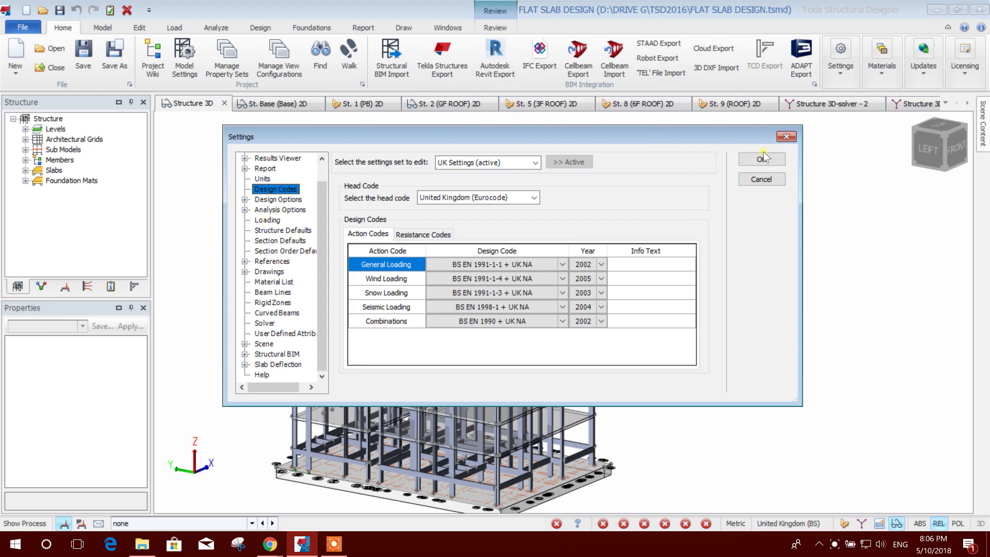
left_click(787, 136)
In the design options for concrete slab reinforcement layout, set the minimum loose bar size for slabs on beams to 10, keeping grade 500.
left_click(261, 29)
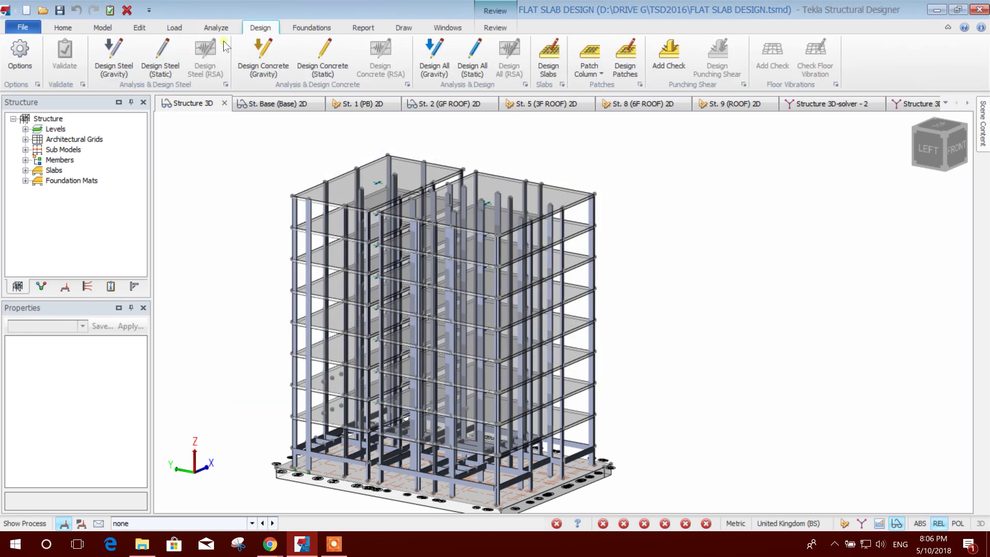
left_click(19, 54)
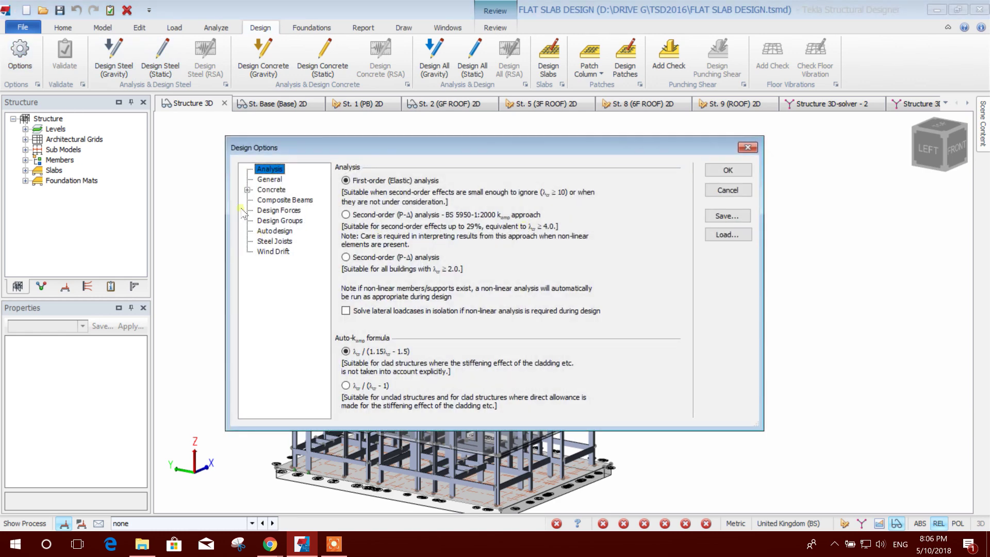
left_click(278, 211)
left_click(248, 190)
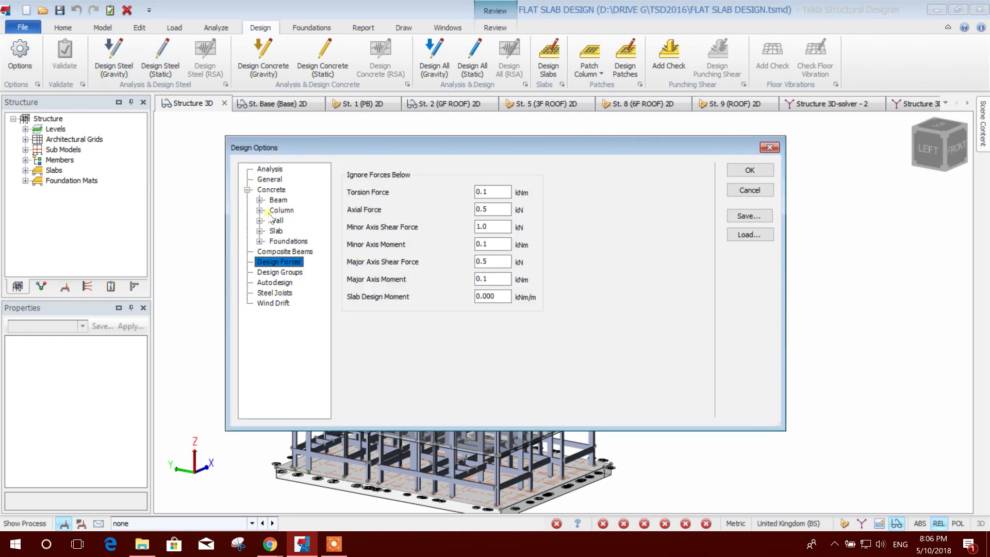
left_click(260, 231)
left_click(298, 242)
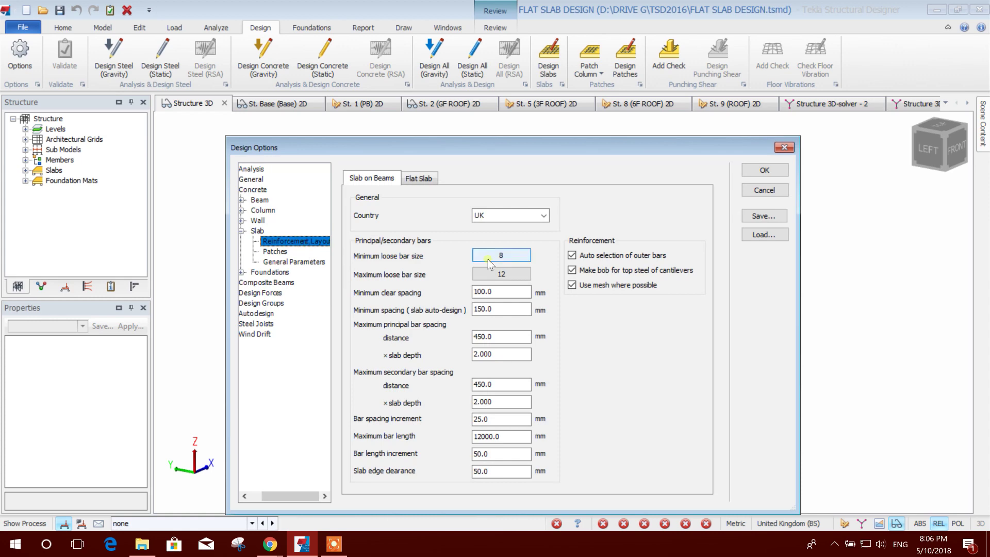
left_click_drag(524, 144, 529, 65)
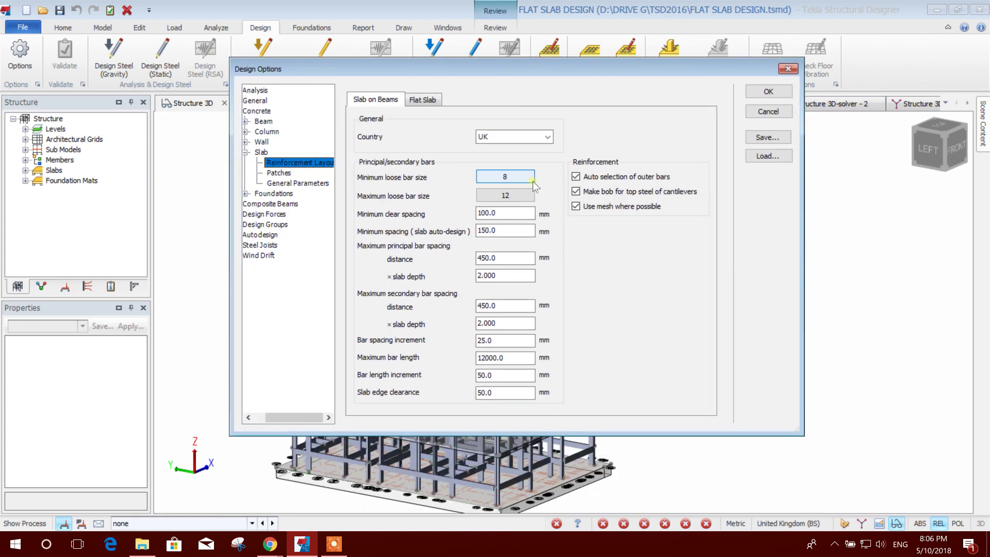
left_click(512, 178)
left_click(521, 265)
left_click(502, 280)
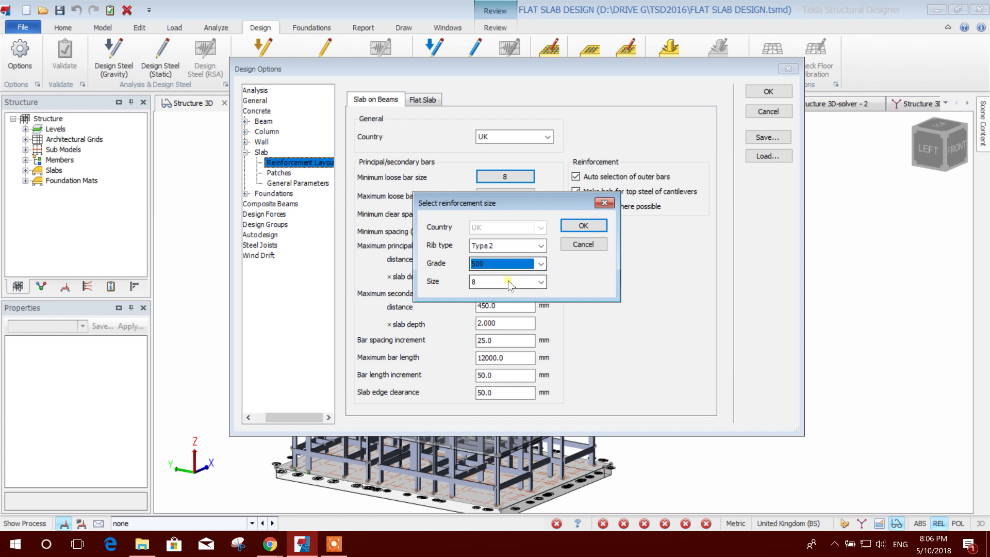
left_click(505, 284)
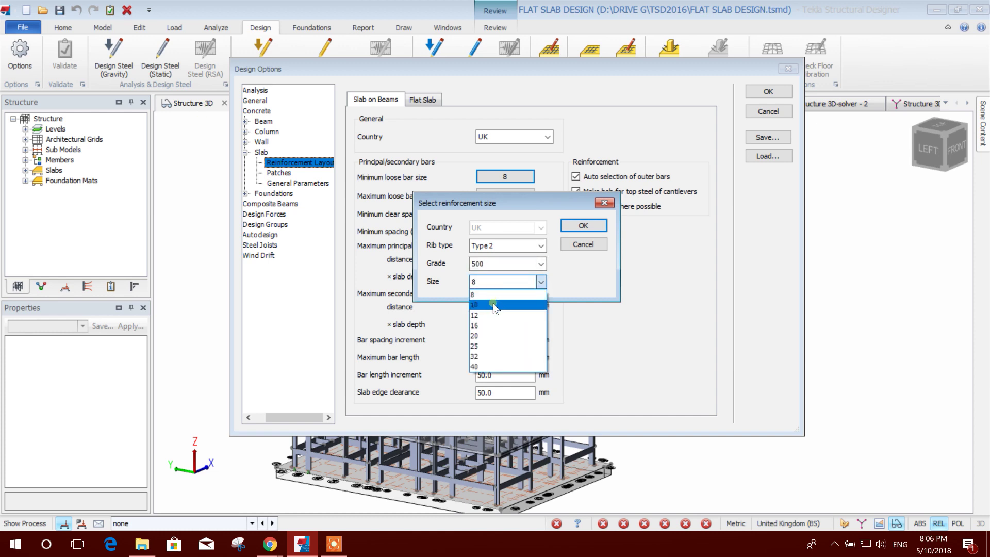
left_click(494, 306)
left_click(584, 226)
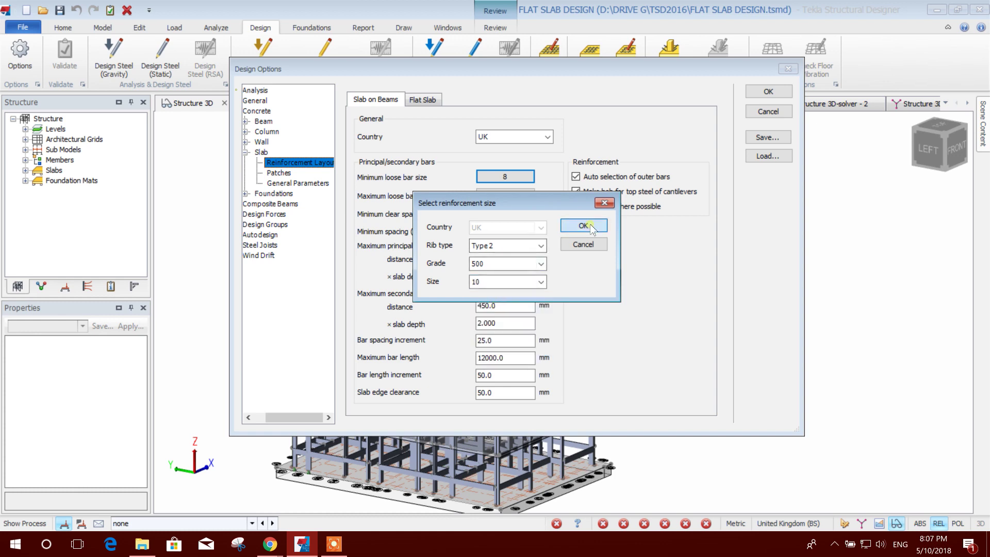
Set the maximum loose bar size for slabs on beams to 16.
left_click(513, 196)
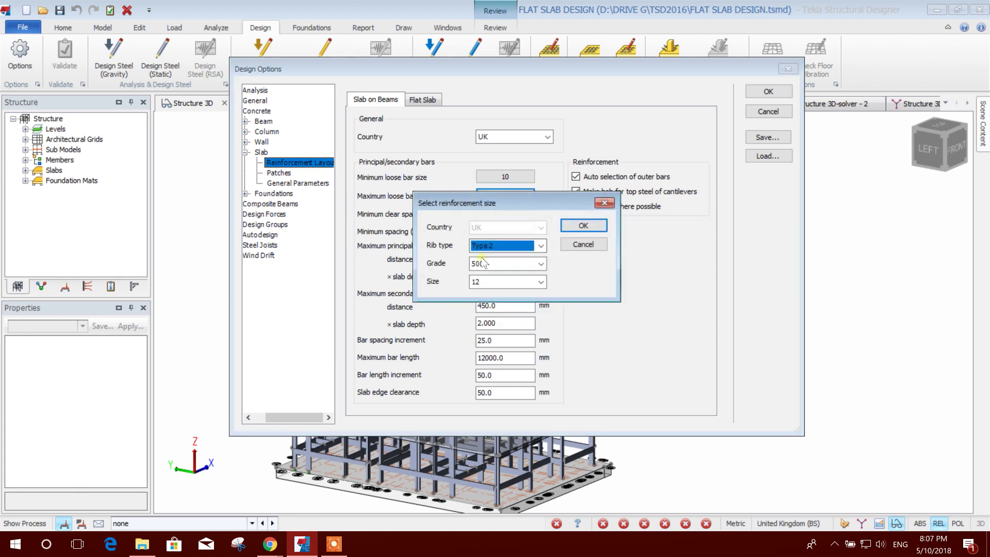
left_click(525, 281)
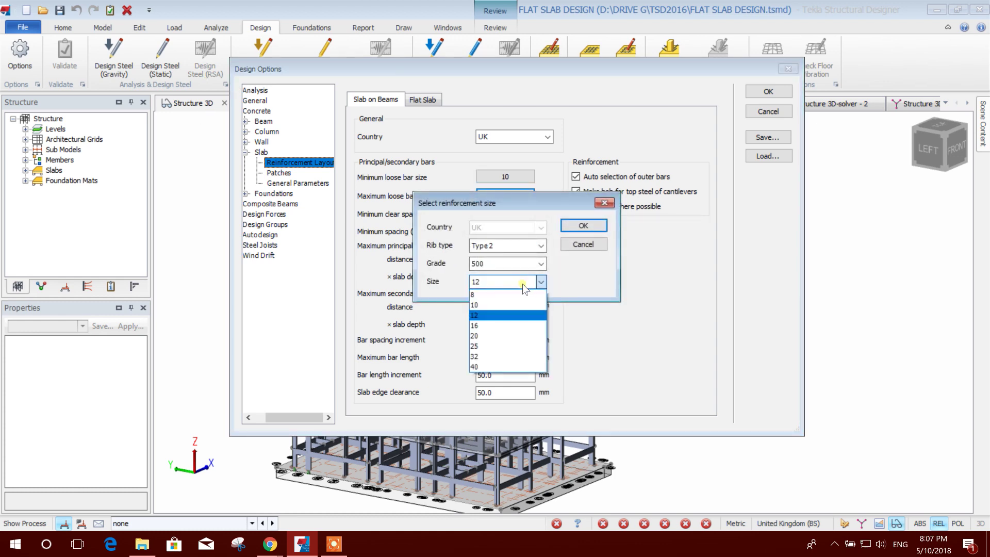
left_click(493, 322)
left_click(583, 227)
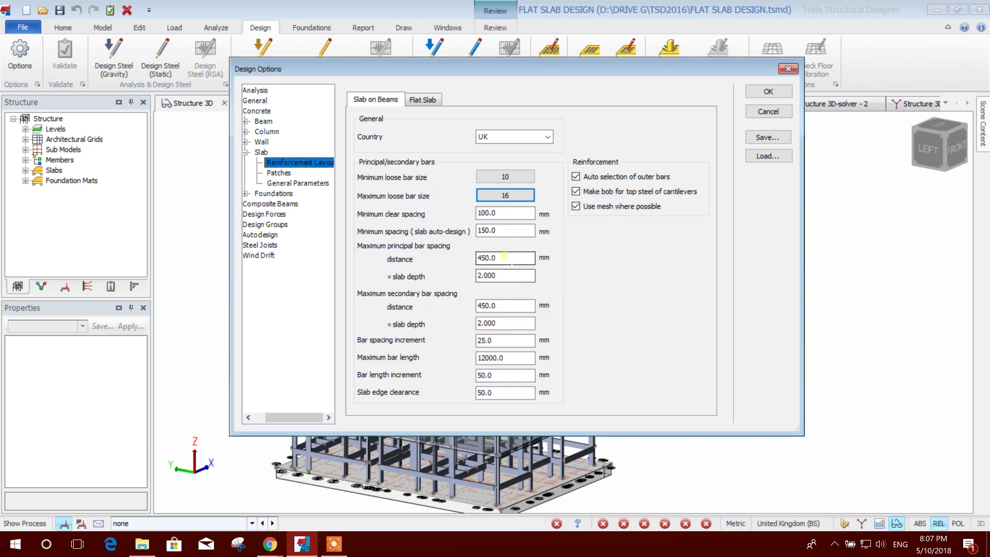
Set both the maximum principal and maximum secondary bar spacing distances to 300 mm for slabs on beams.
left_click(503, 213)
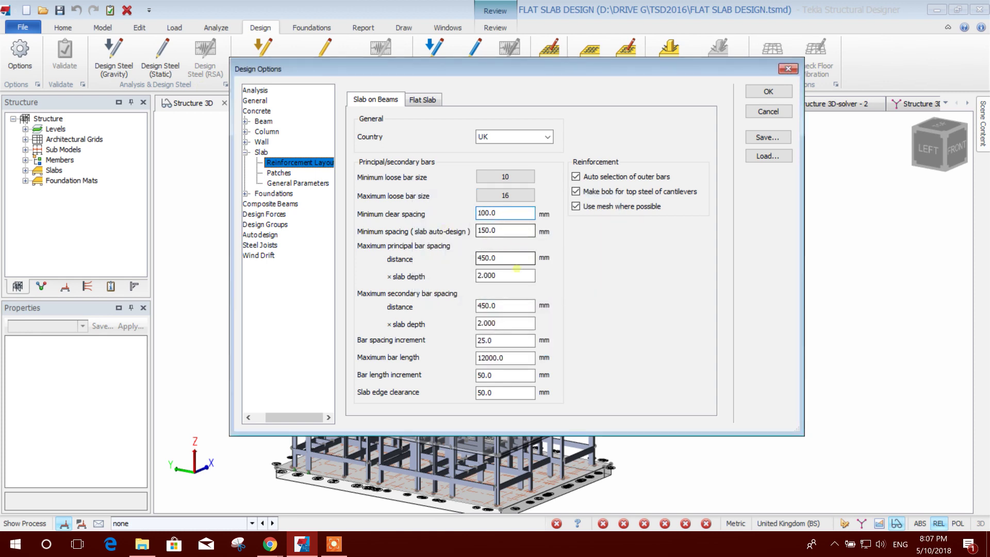
key("Tab")
key("Tab")
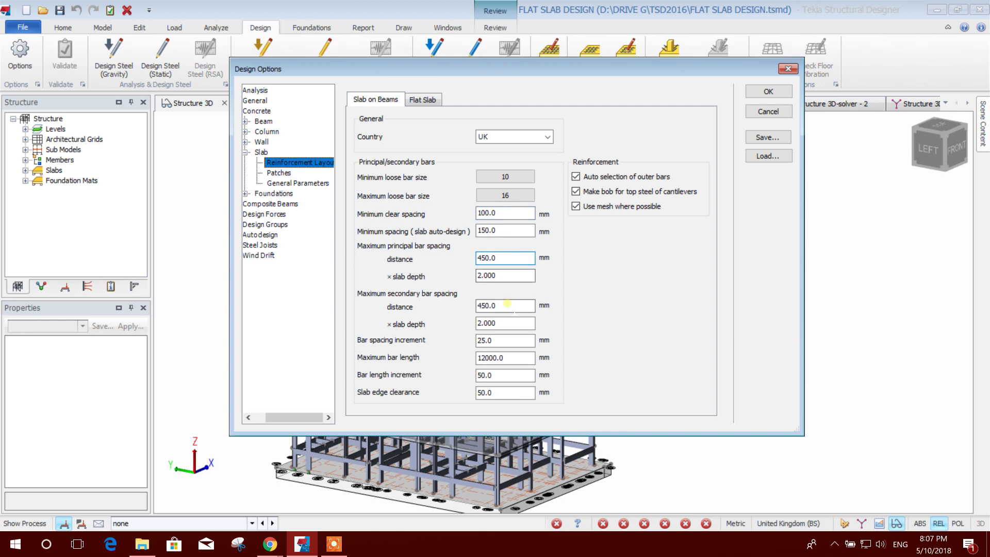
left_click_drag(507, 305, 417, 308)
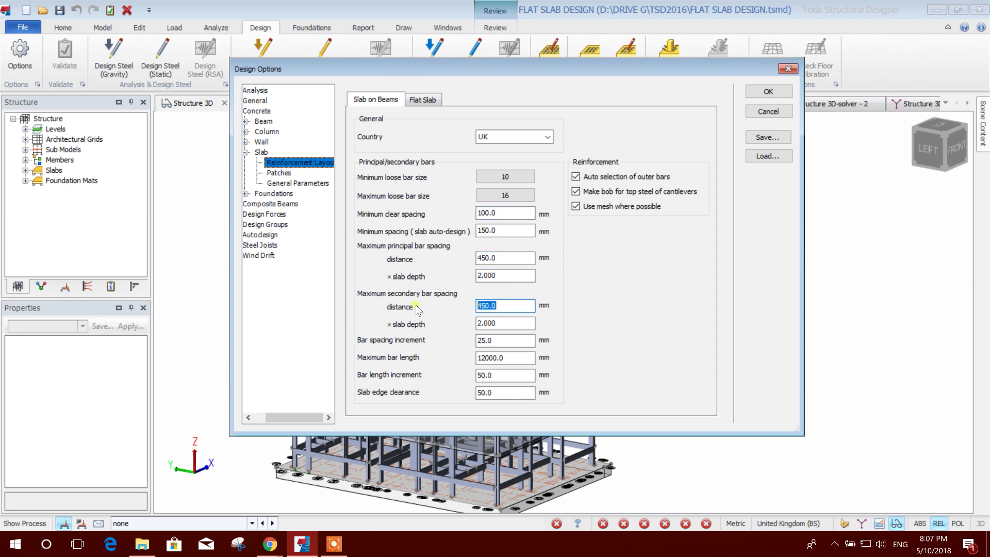
type("300")
key("shift+Tab")
key("shift+Tab")
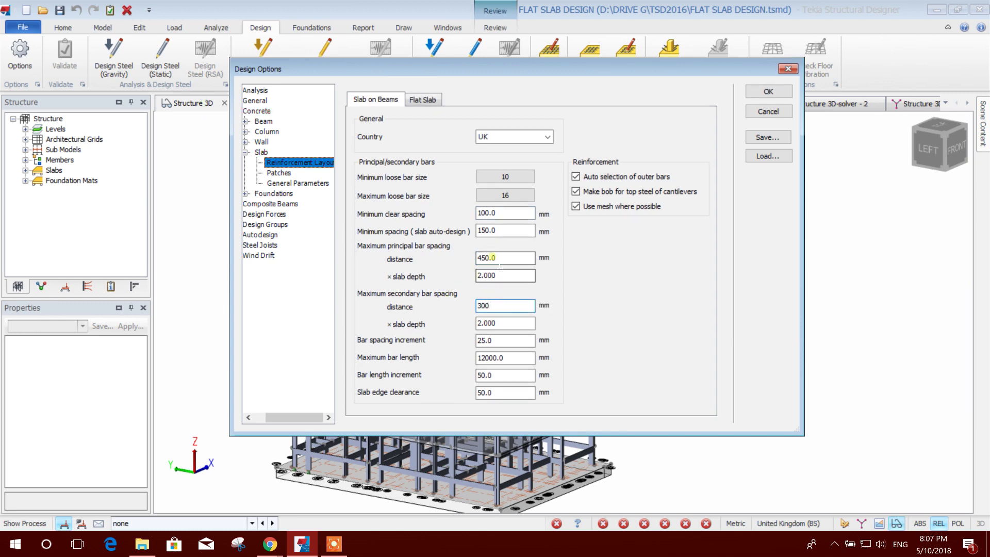
type("0")
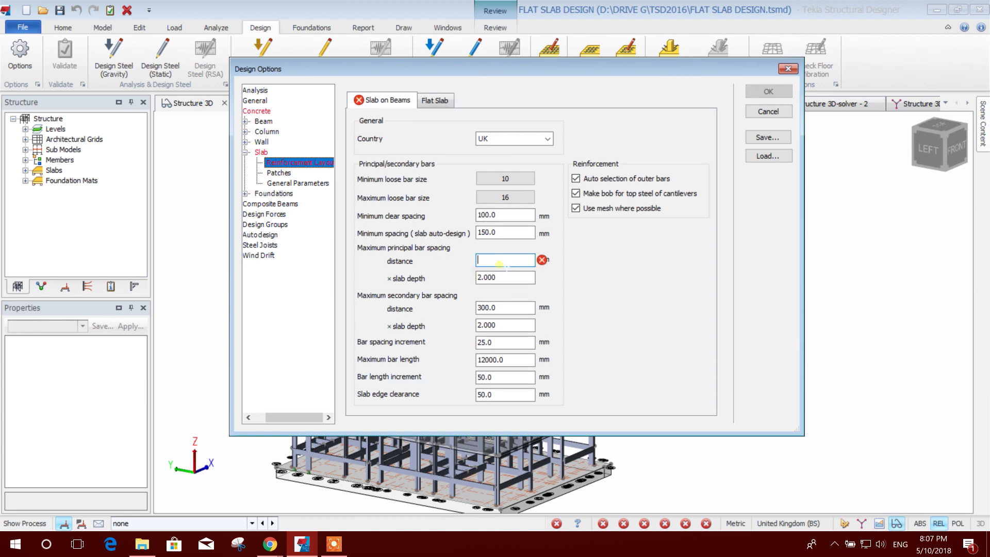
type("300")
left_click(516, 358)
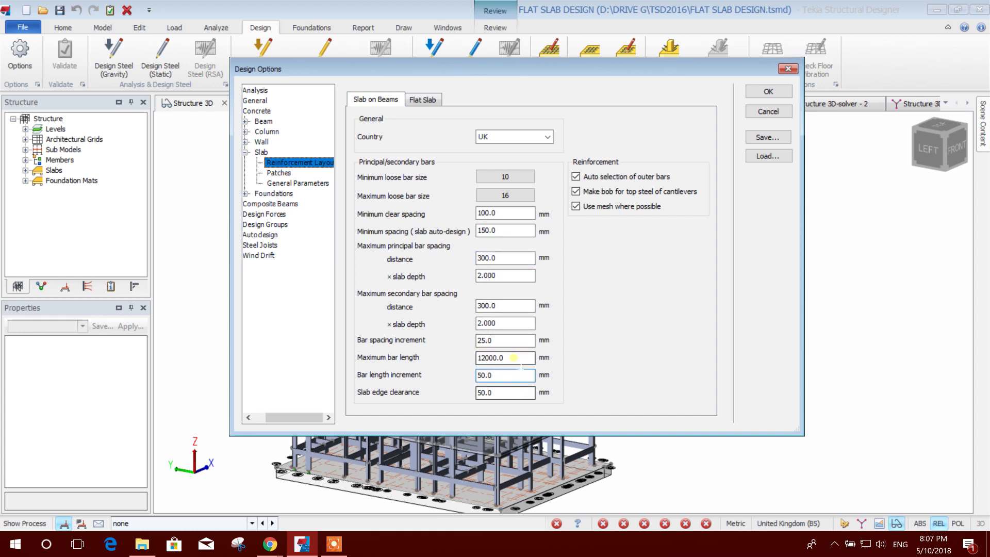
left_click(513, 230)
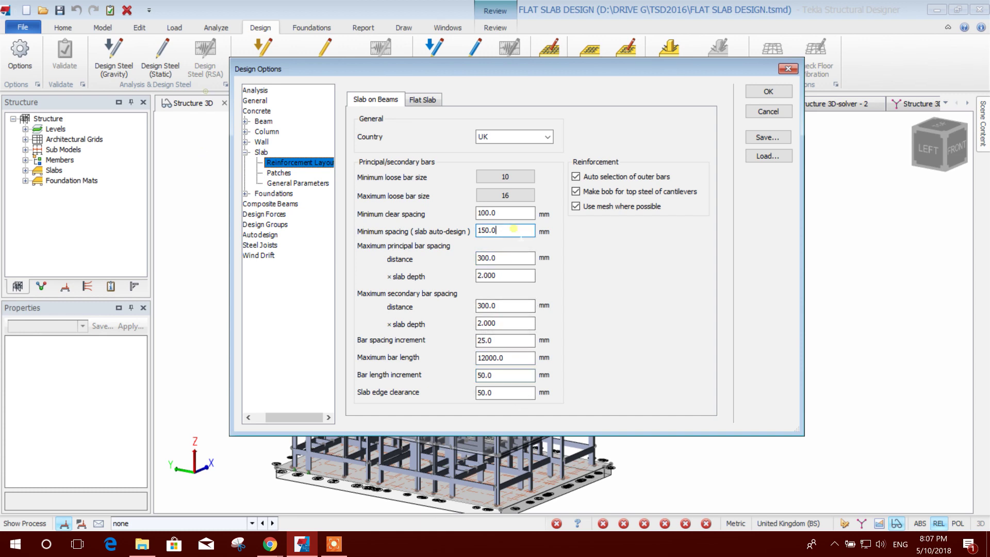
Check the slab's column patch size and general parameters, and accept the design options.
left_click(278, 173)
left_click(428, 180)
left_click_drag(442, 180, 357, 180)
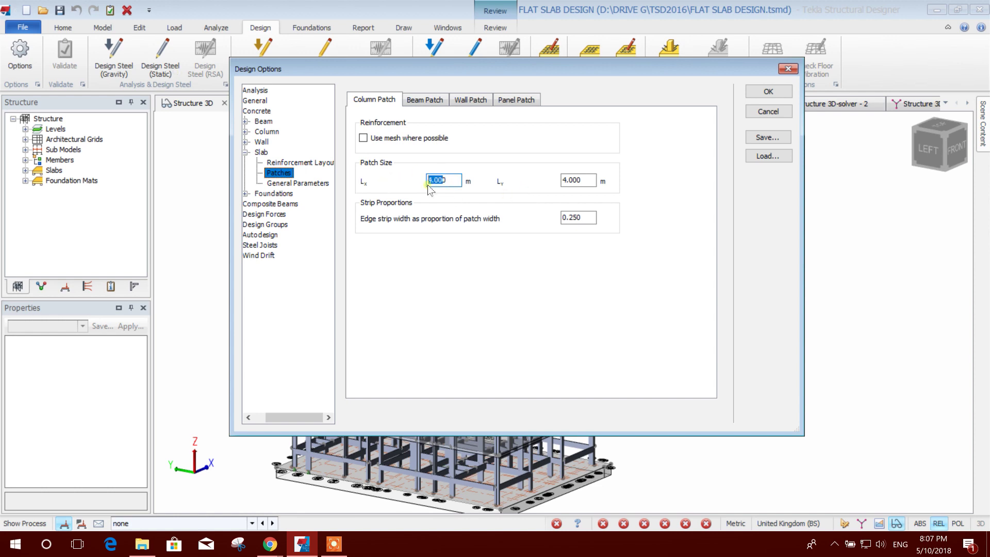
left_click_drag(450, 181, 367, 183)
double_click(585, 182)
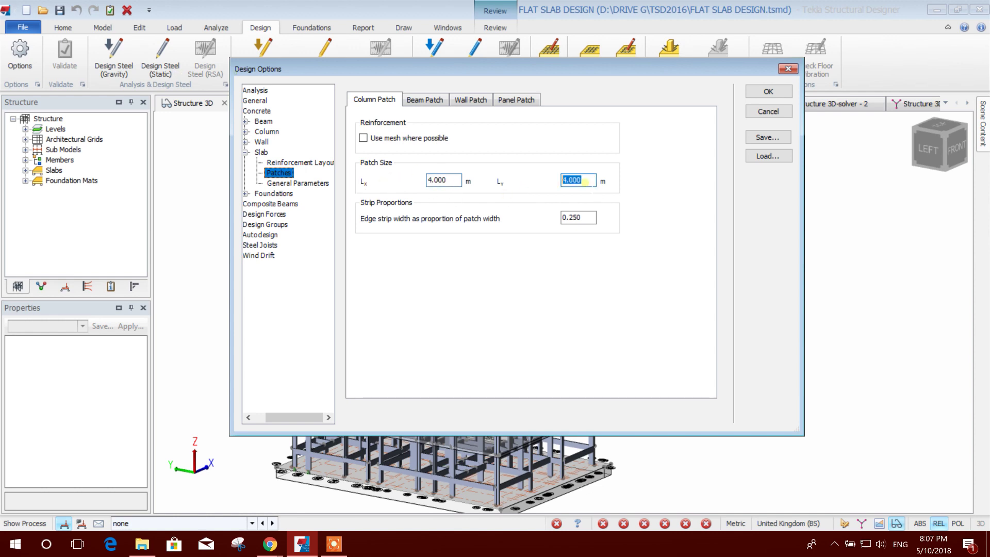
left_click_drag(557, 76, 585, 59)
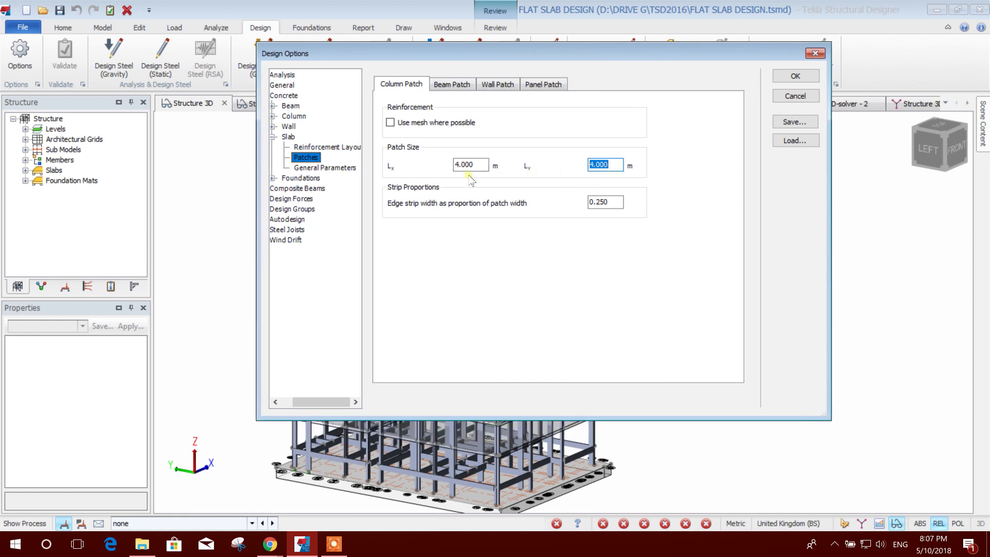
left_click(355, 169)
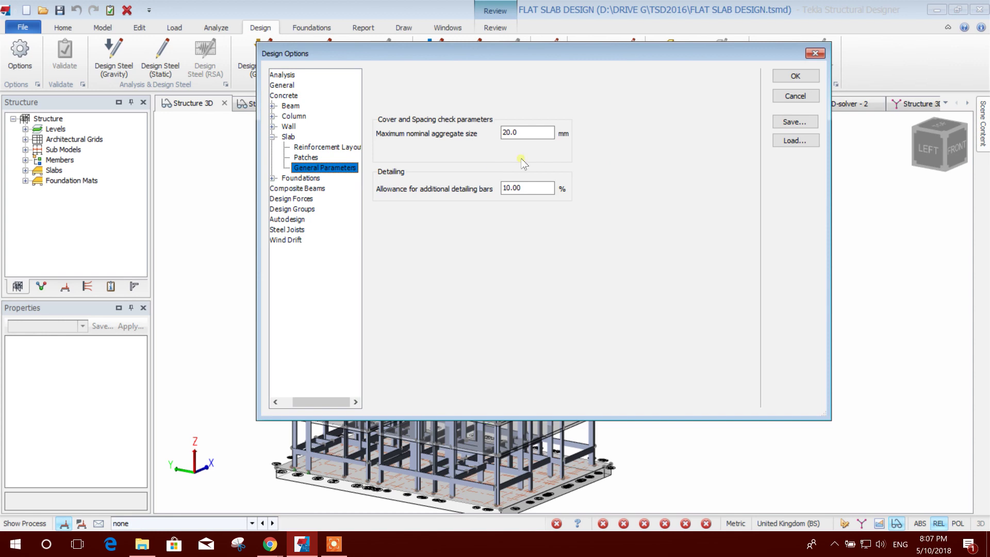
key("Tab")
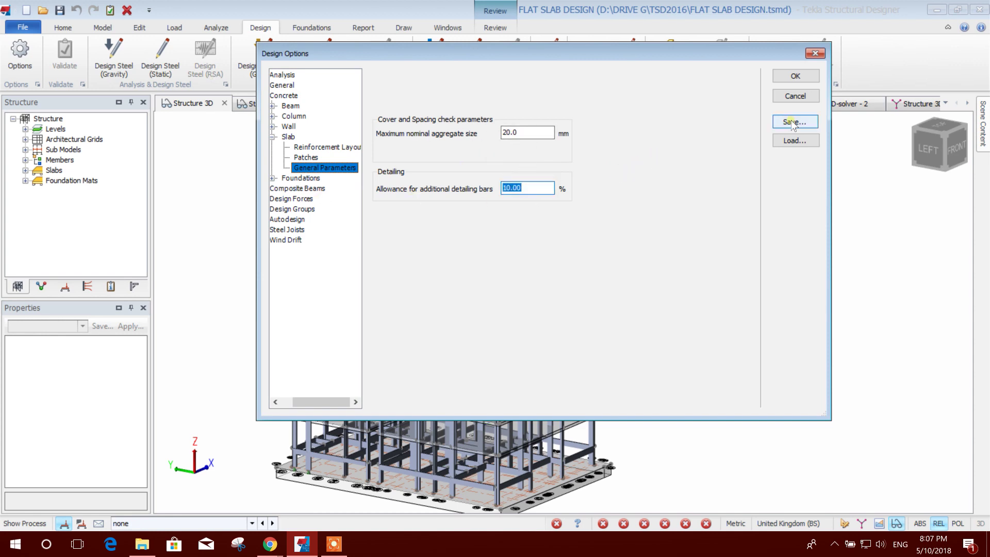
left_click(802, 78)
mouse_move(447, 205)
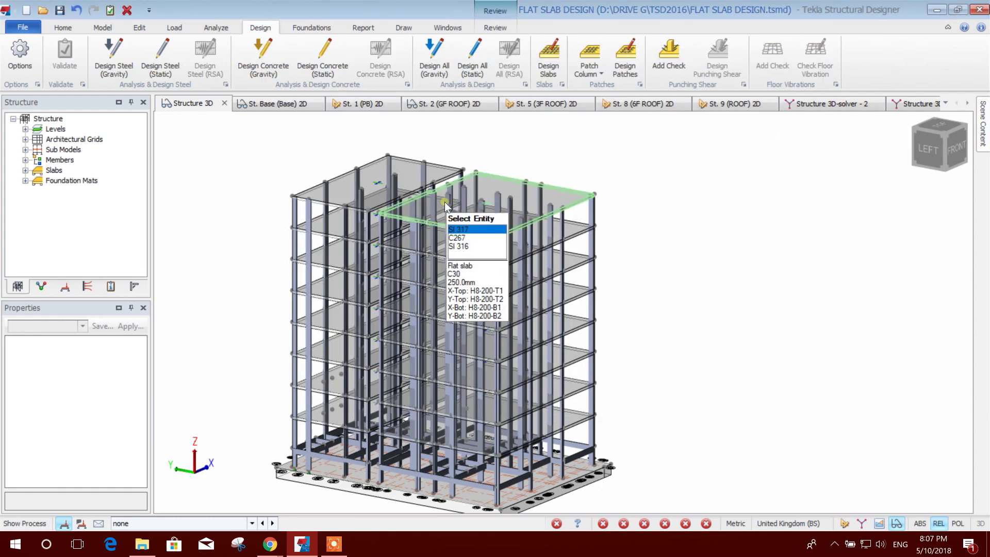
Reopen the slab reinforcement layout options and try to save them to the active global settings.
left_click(20, 54)
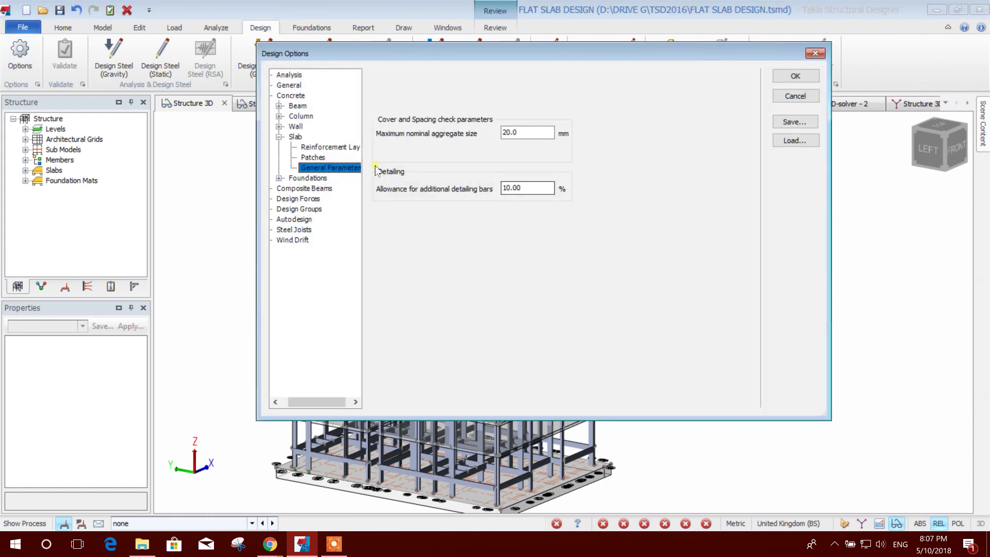
left_click(330, 147)
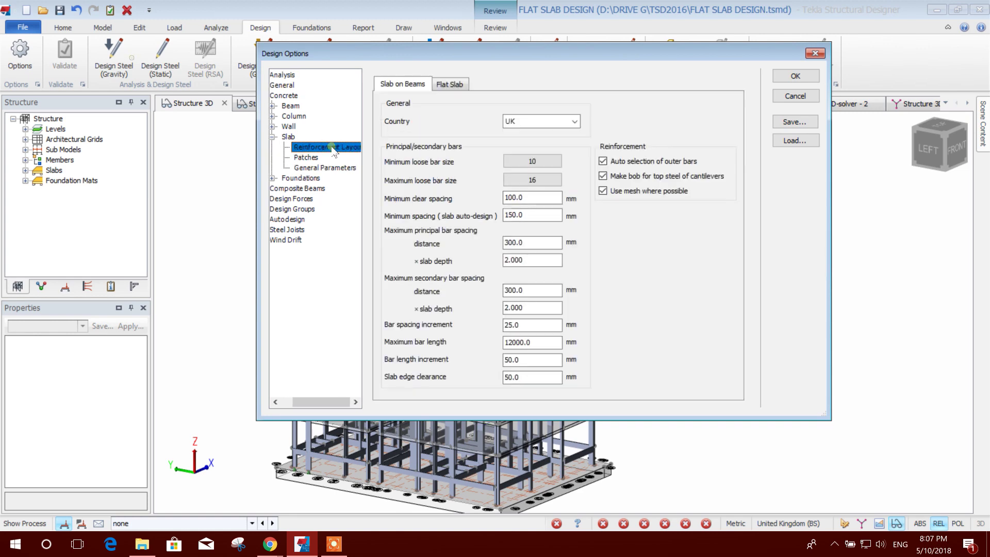
left_click(794, 121)
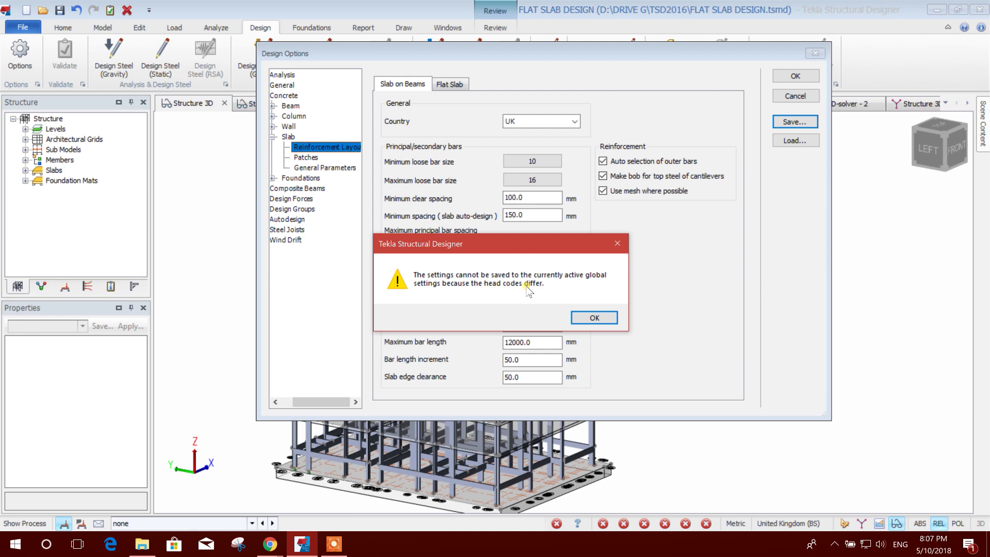
left_click(593, 317)
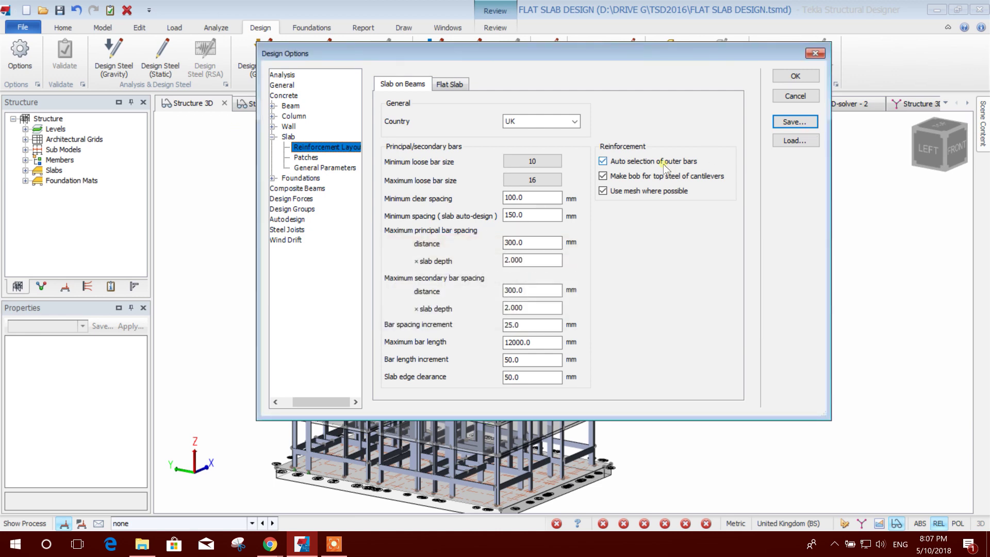
Check the minimum clear spacing for slabs on beams and accept the design options.
left_click_drag(537, 198, 497, 196)
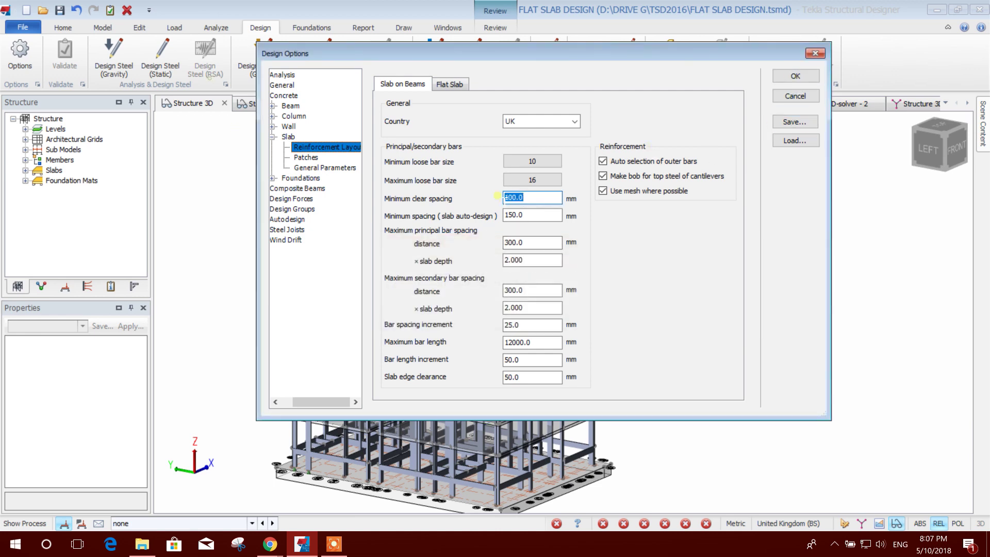
left_click(799, 74)
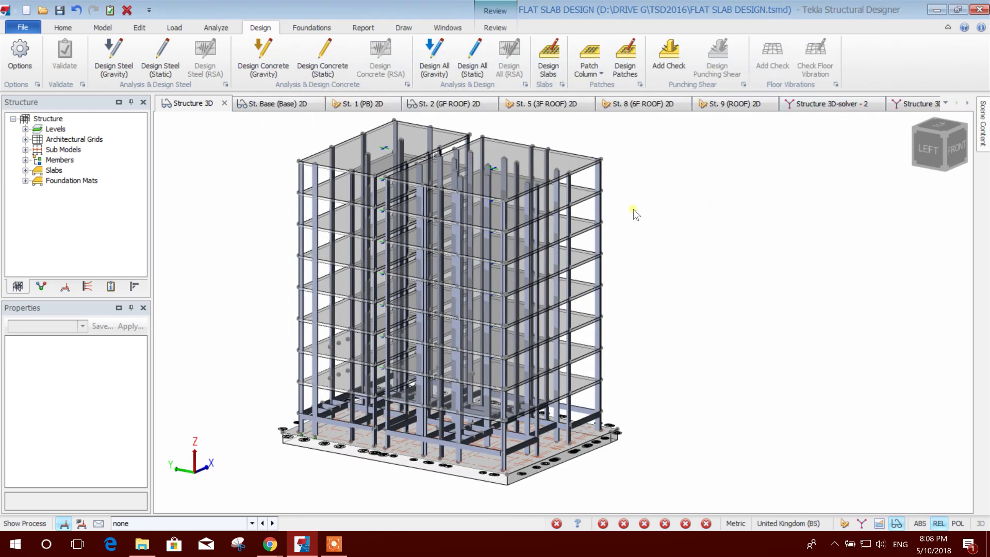
middle_click_drag(640, 218, 649, 228)
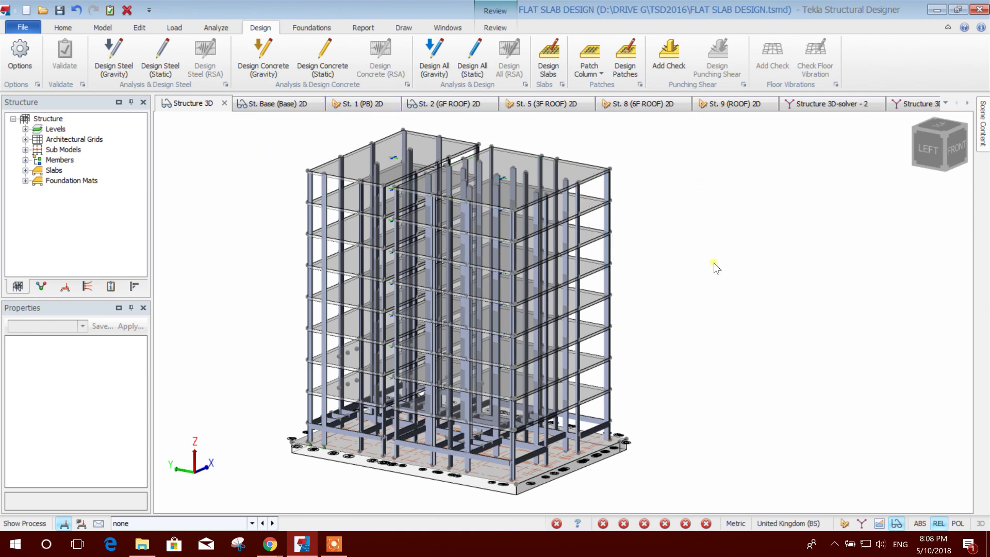
Open the St. 2 (GF ROOF) 2D level and examine its slab items, area loads and columns.
left_click(457, 104)
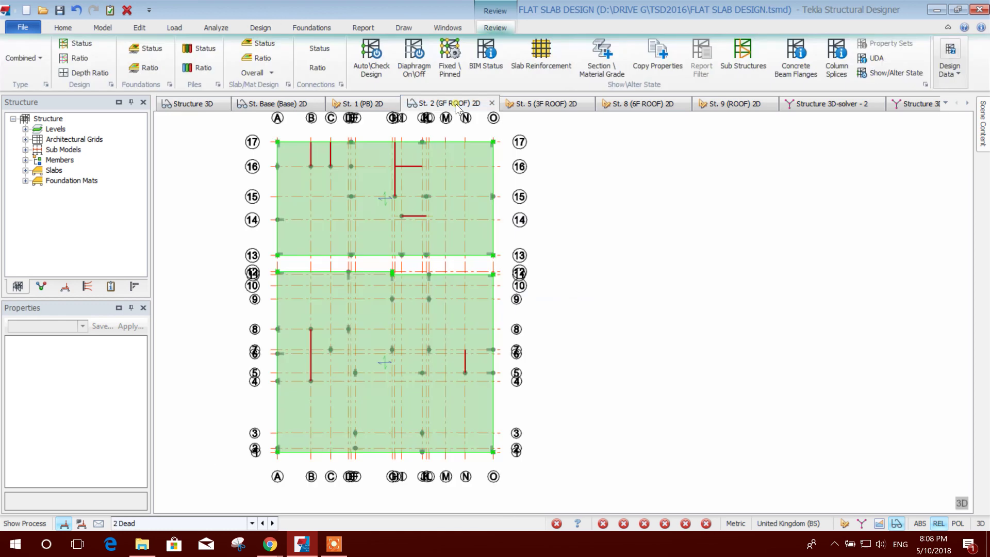
middle_click_drag(623, 277, 653, 306)
scroll(608, 283, "down", 1)
mouse_move(485, 161)
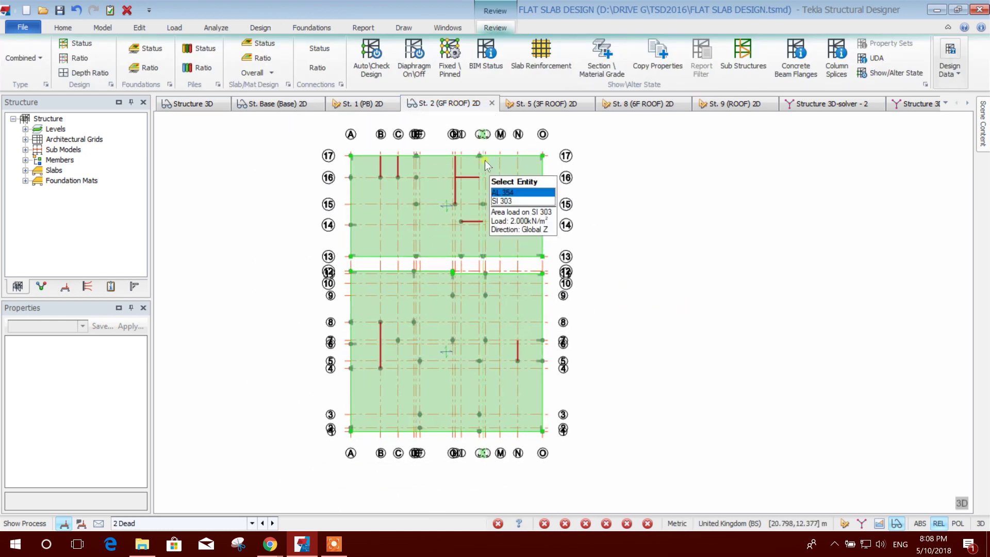
mouse_move(568, 300)
middle_mouse_down()
mouse_move(587, 277)
mouse_move(584, 311)
middle_mouse_up()
mouse_move(425, 322)
mouse_move(379, 202)
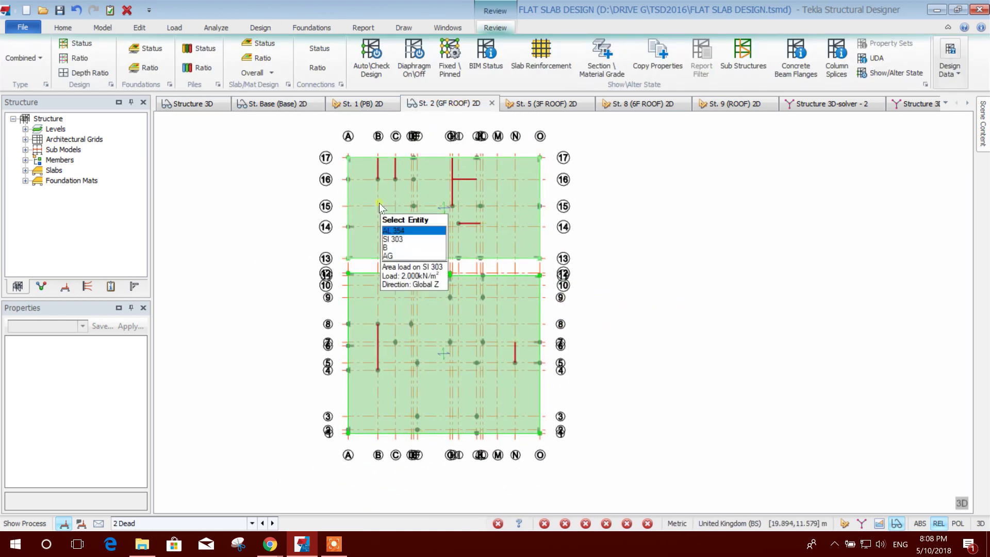
left_click(350, 191)
key("Escape")
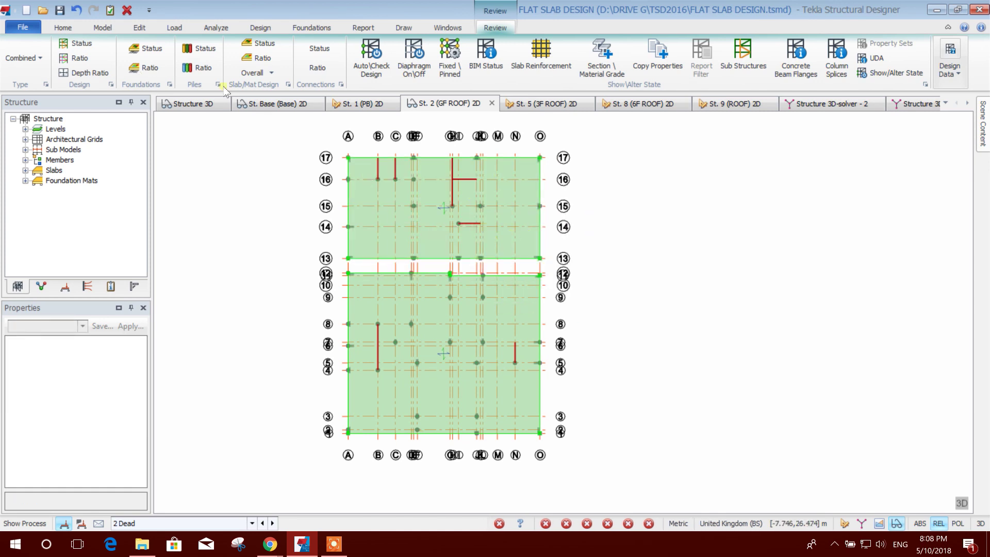
left_click(103, 27)
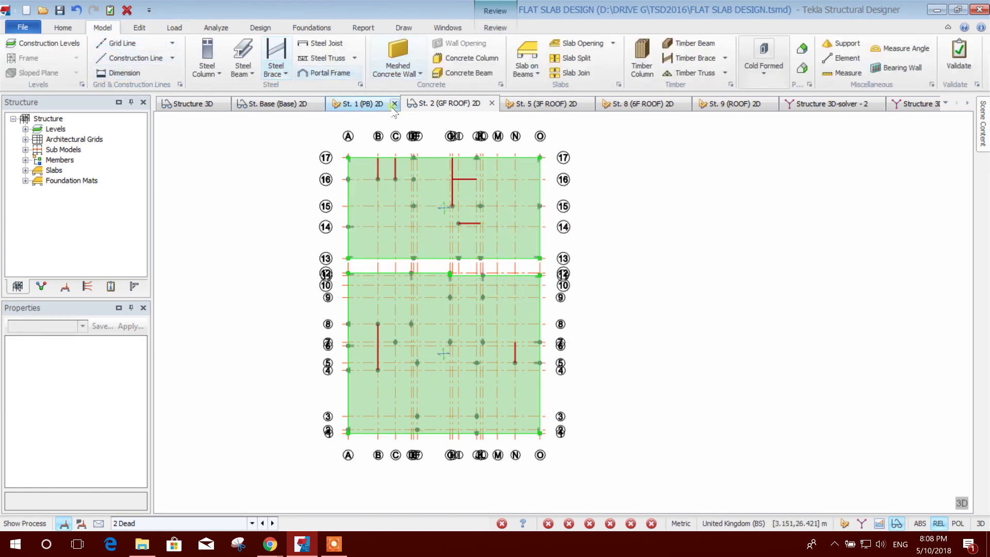
left_click(526, 70)
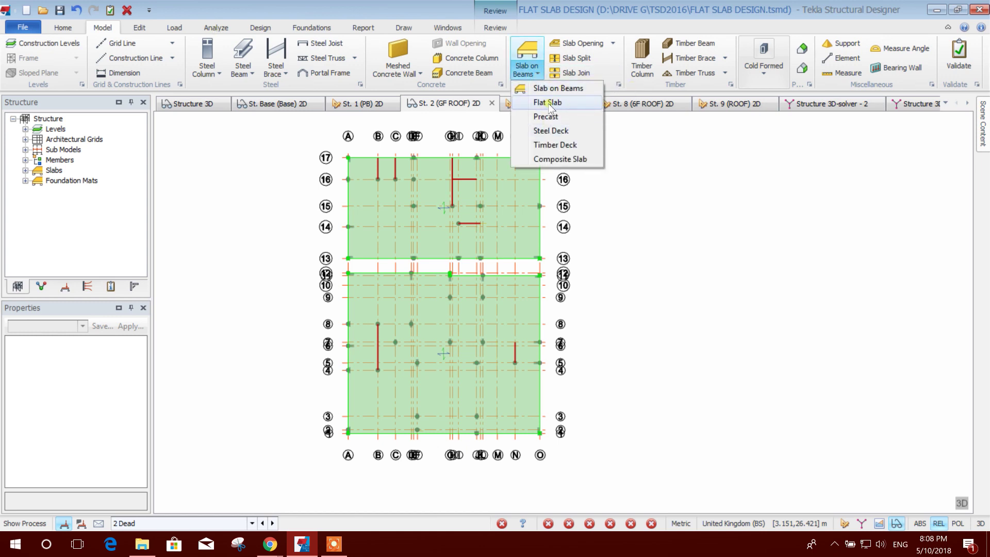
left_click(549, 104)
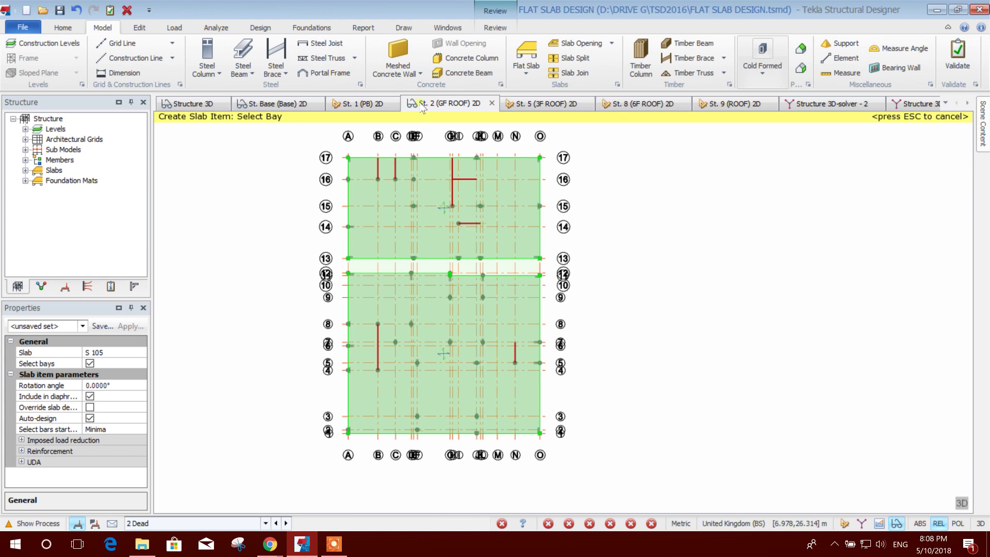
left_click(90, 363)
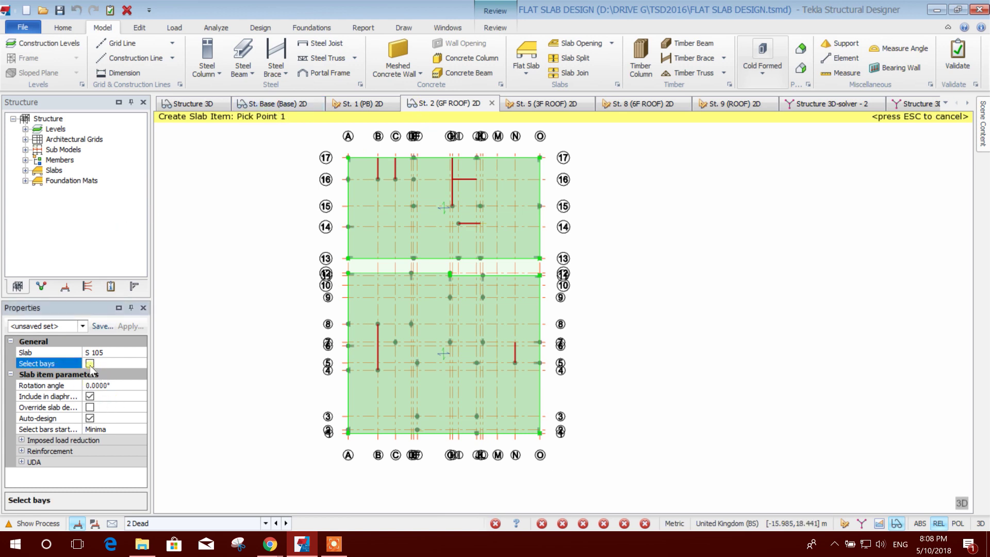
left_click(349, 158)
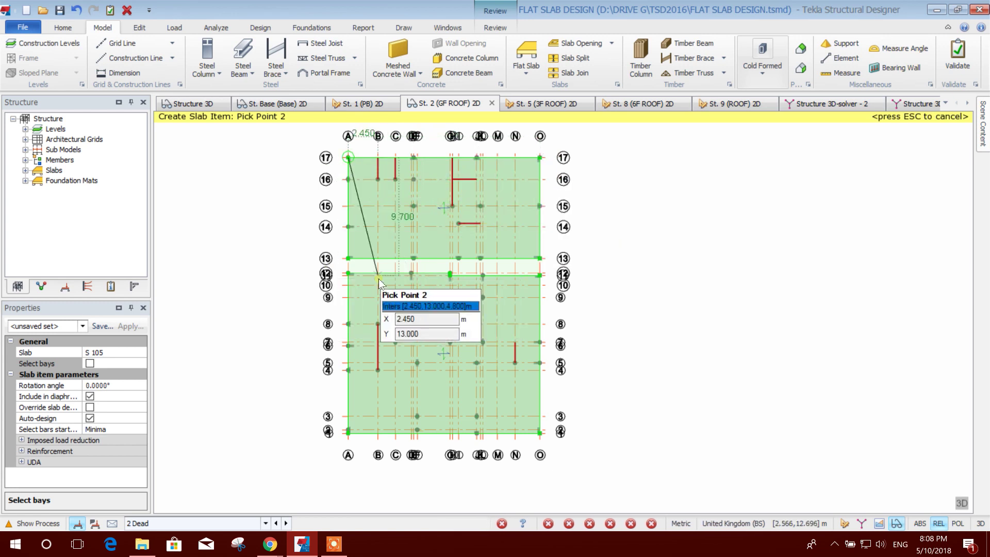
key("Escape")
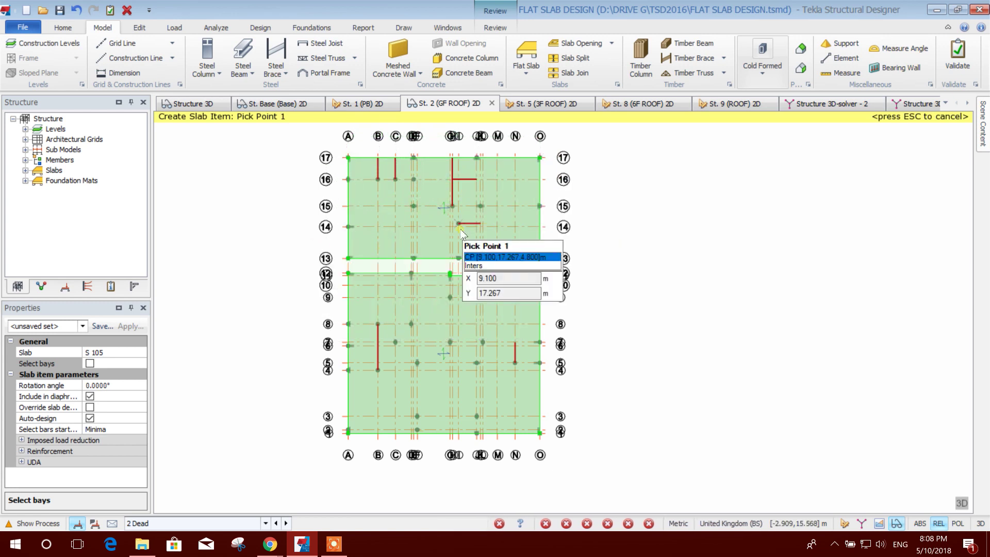
middle_click_drag(670, 247, 674, 267)
middle_click_drag(609, 396, 625, 342)
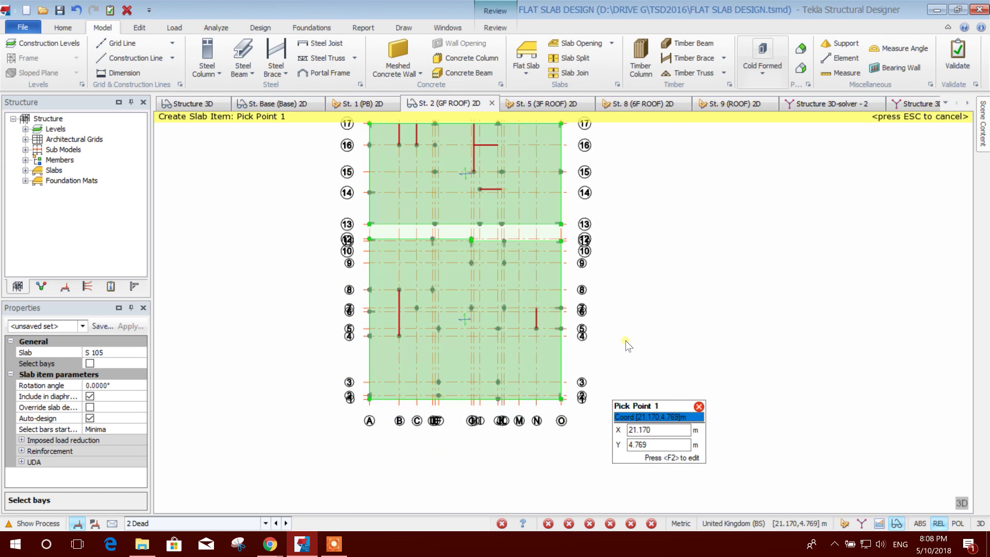
middle_click_drag(633, 292, 626, 328)
key("Escape")
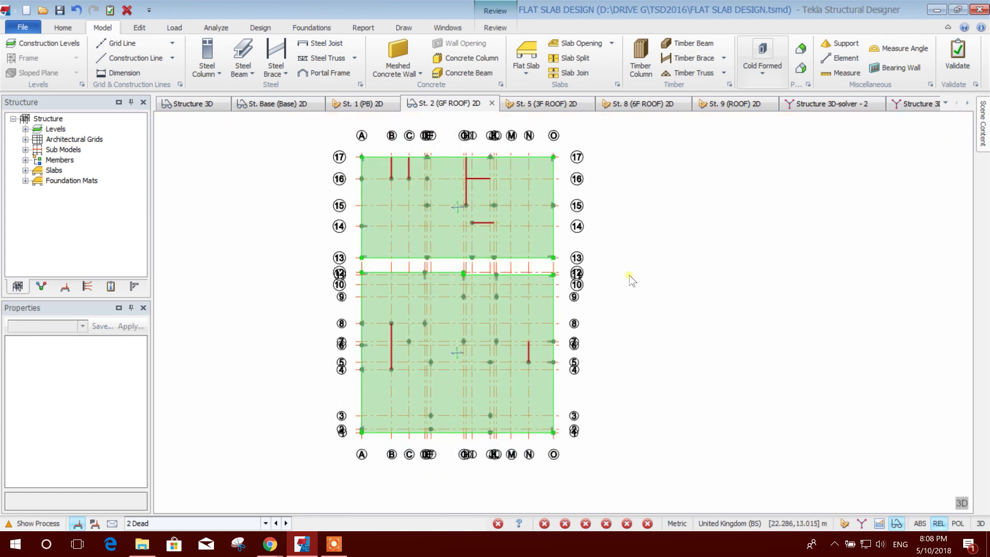
Switch the St. 2 (GF ROOF) level view to 3D and examine its slabs, columns and wall loads.
middle_click_drag(618, 362, 602, 398)
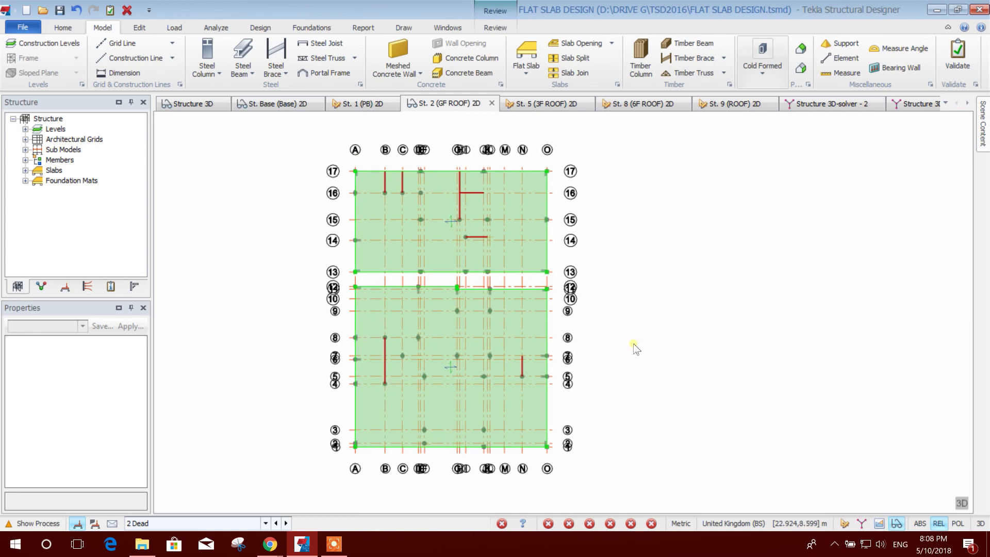
left_click(962, 503)
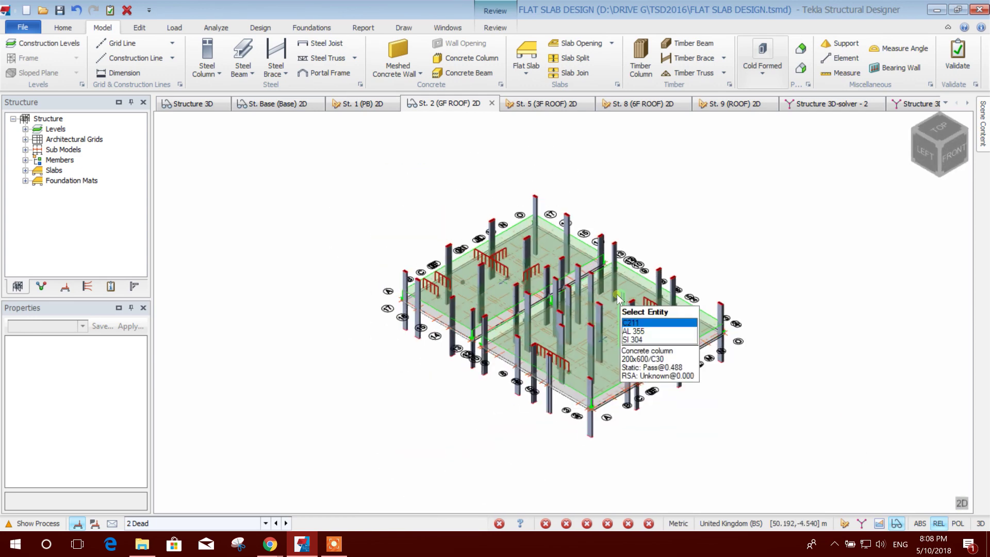
scroll(628, 289, "up", 2)
middle_click_drag(703, 245, 634, 229)
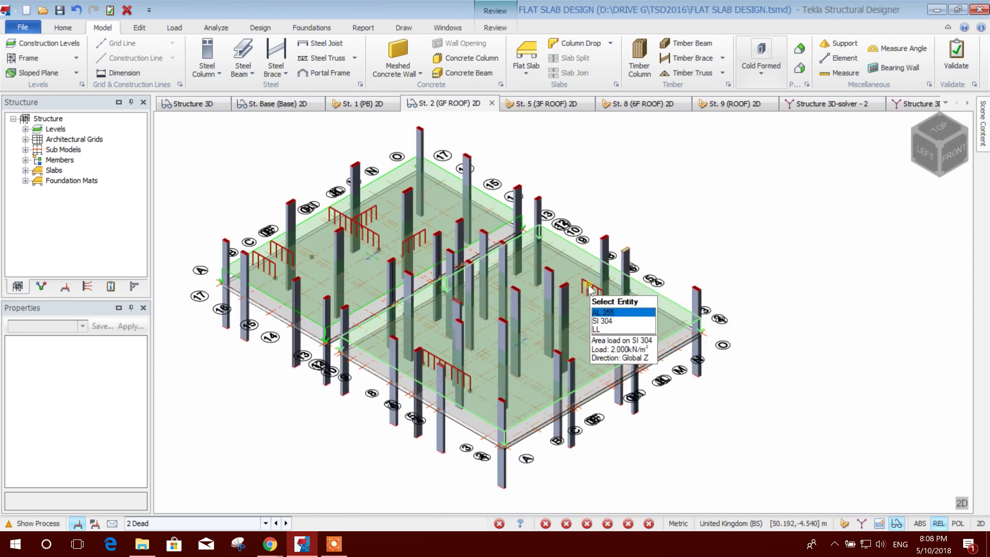
middle_click_drag(689, 415, 691, 376)
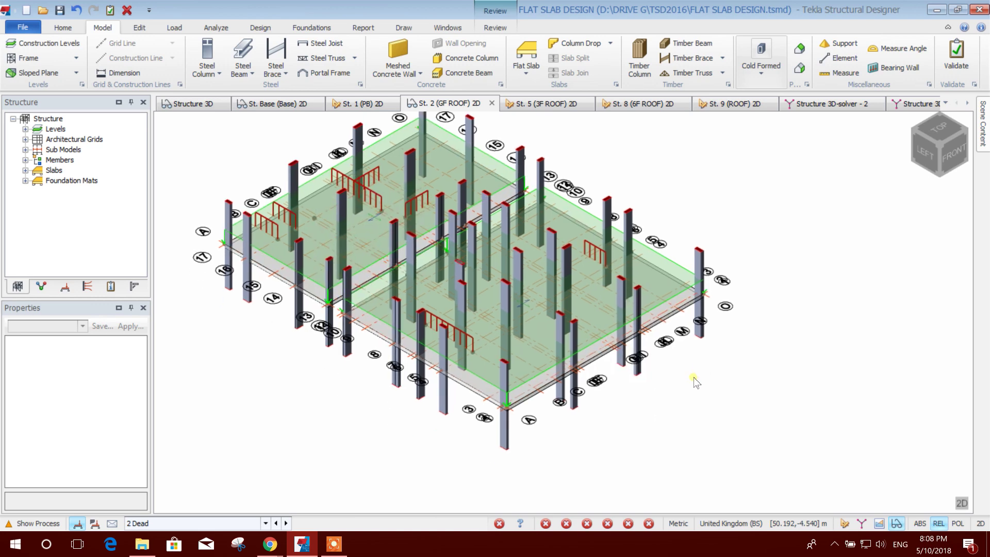
Display the 2 Dead loadcase and inspect the area load on the slab between gridlines 1 and 12.
left_click(206, 523)
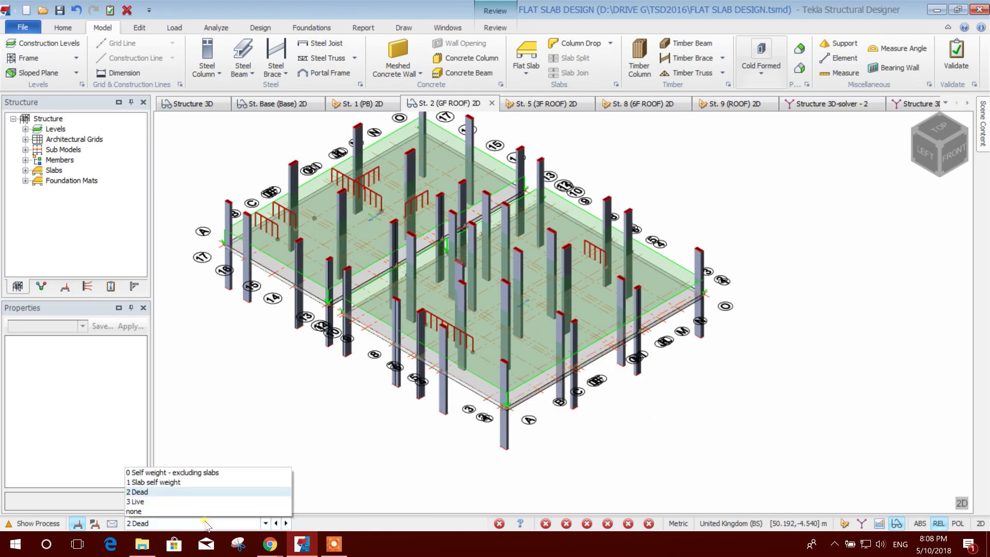
left_click(191, 493)
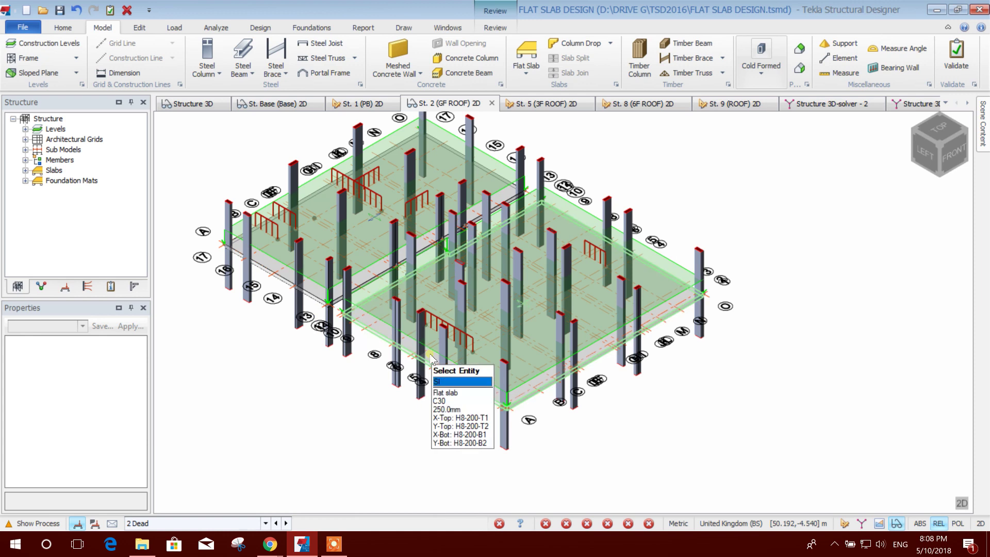
left_click(477, 375)
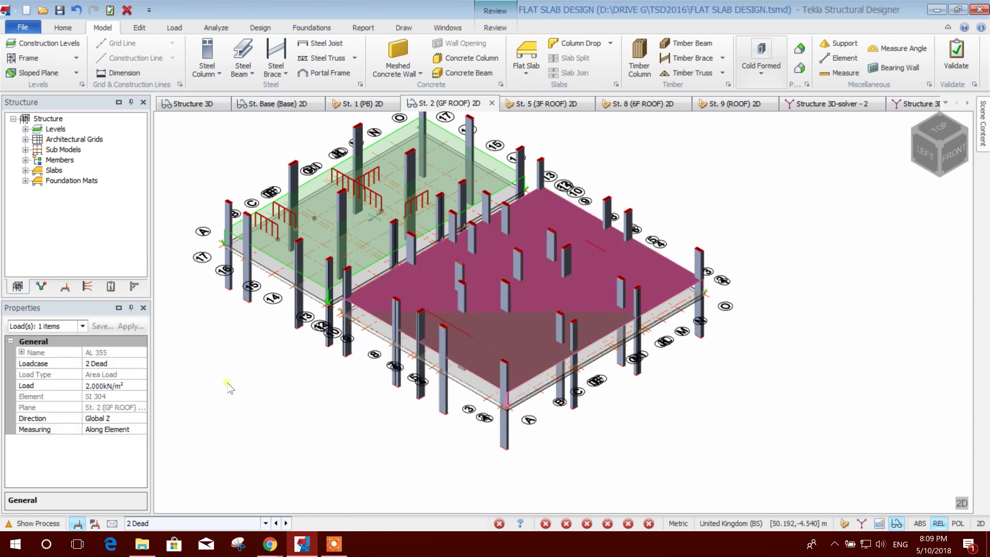
Display the 3 Live loadcase, inspect the area load on the same slab, and return the level view to 2D.
left_click(265, 523)
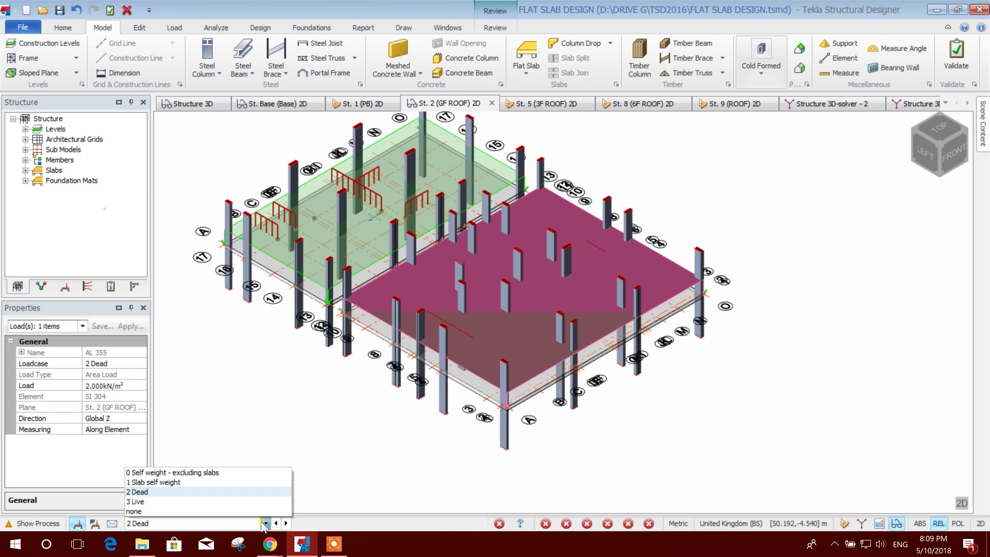
left_click(188, 505)
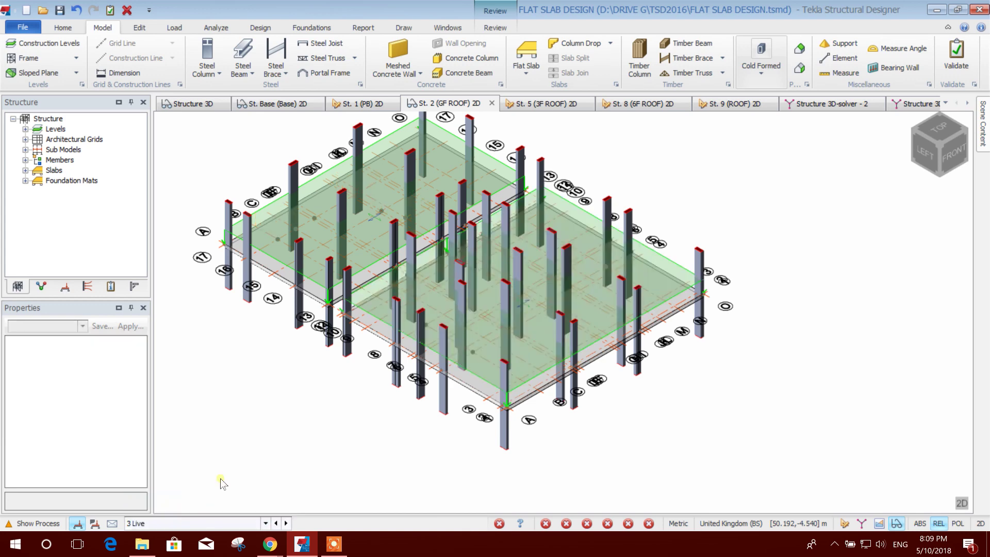
left_click(472, 379)
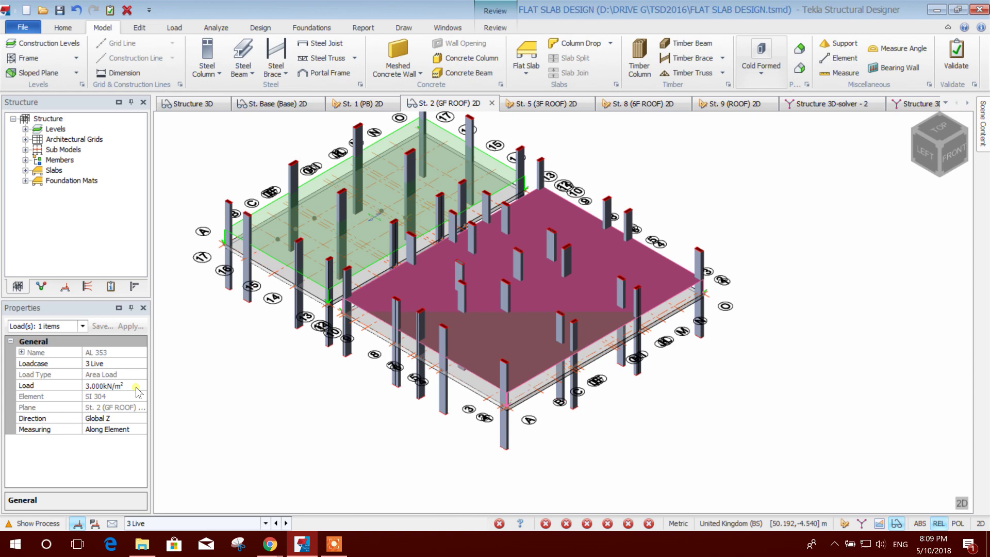
key("Escape")
middle_click_drag(816, 282, 805, 302)
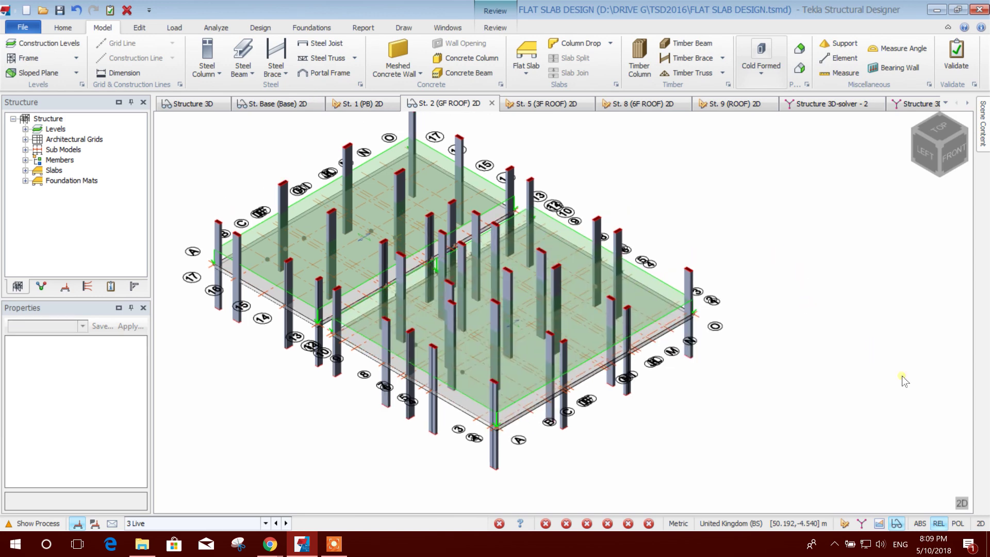
left_click(957, 495)
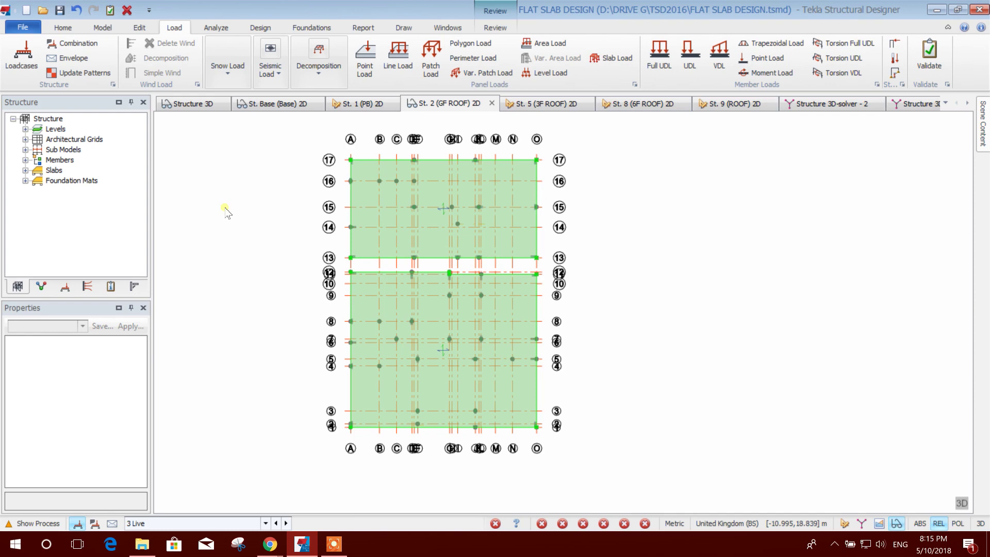
Start generating load combinations with strength factors 1.4 dead and 1.6 imposed, and service factors 1.0 for both.
left_click(79, 43)
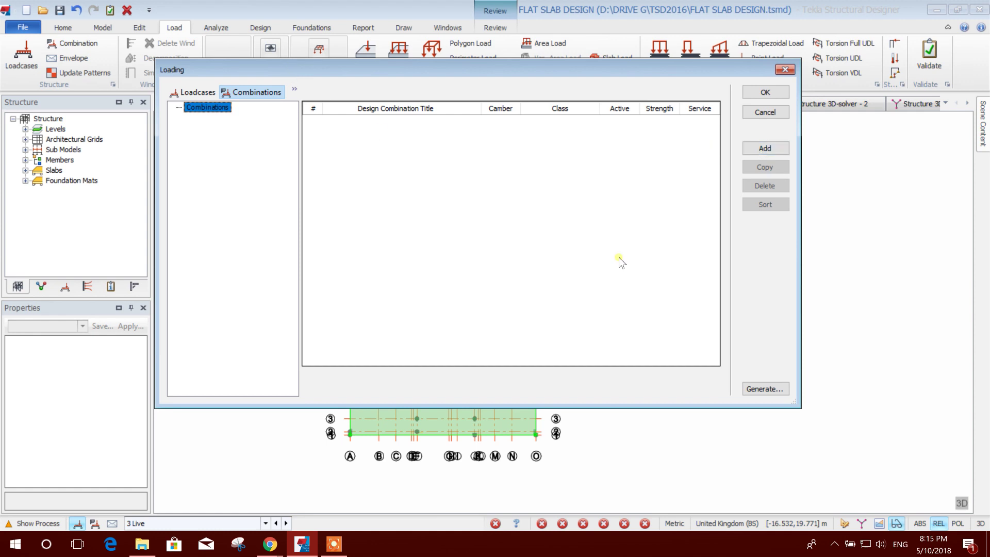
left_click(764, 388)
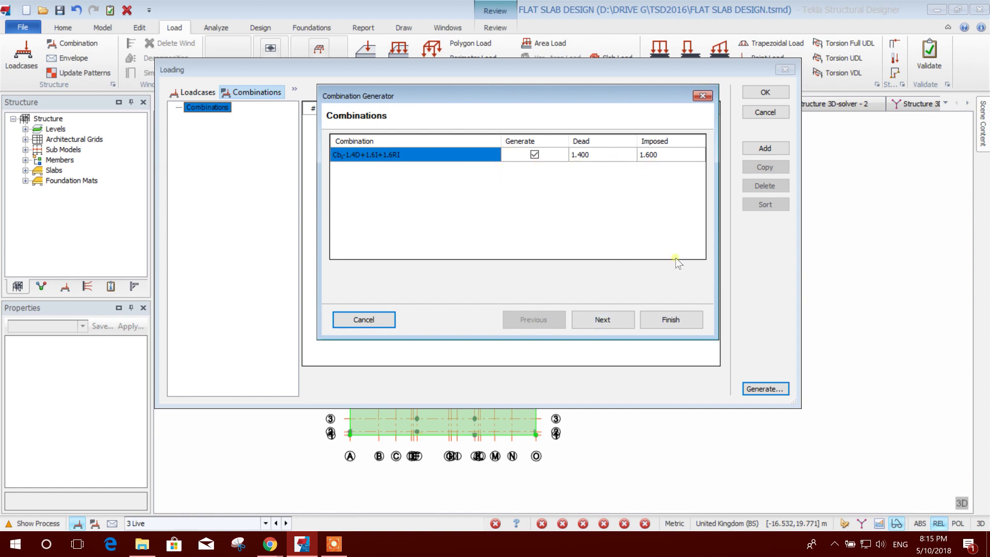
left_click(609, 313)
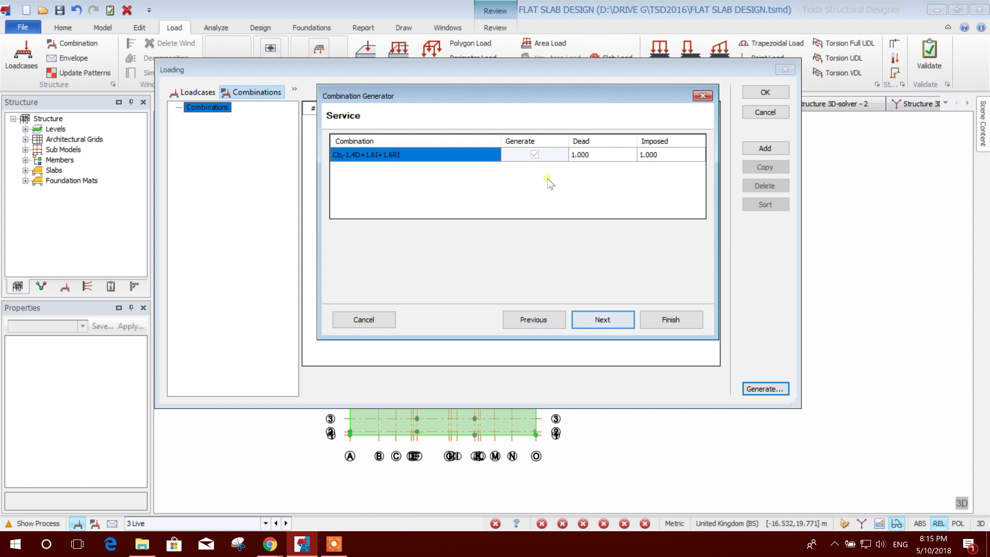
left_click(603, 319)
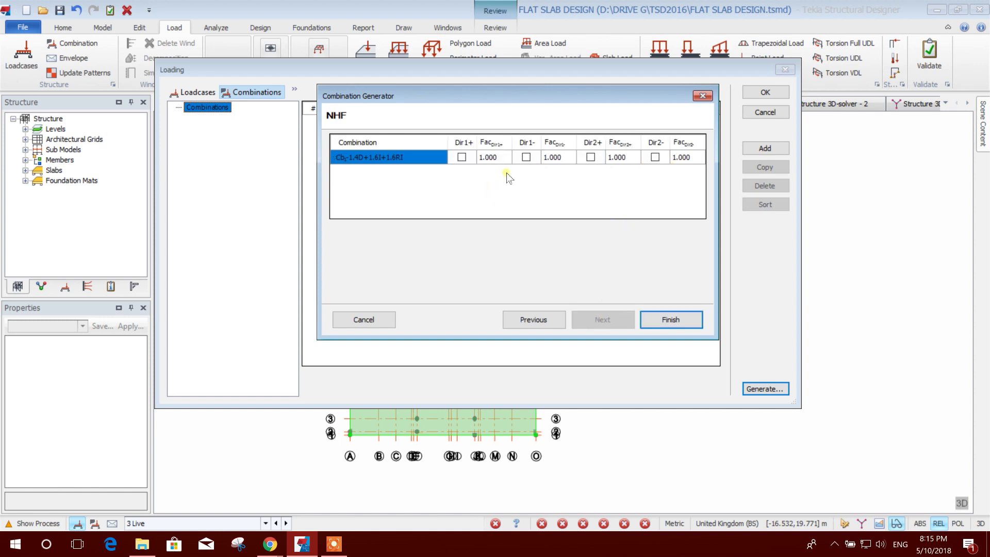
Include notional horizontal forces in Dir1+, Dir1-, Dir2+ and Dir2- with factors of 1.000, and finish generating the combinations.
left_click(527, 158)
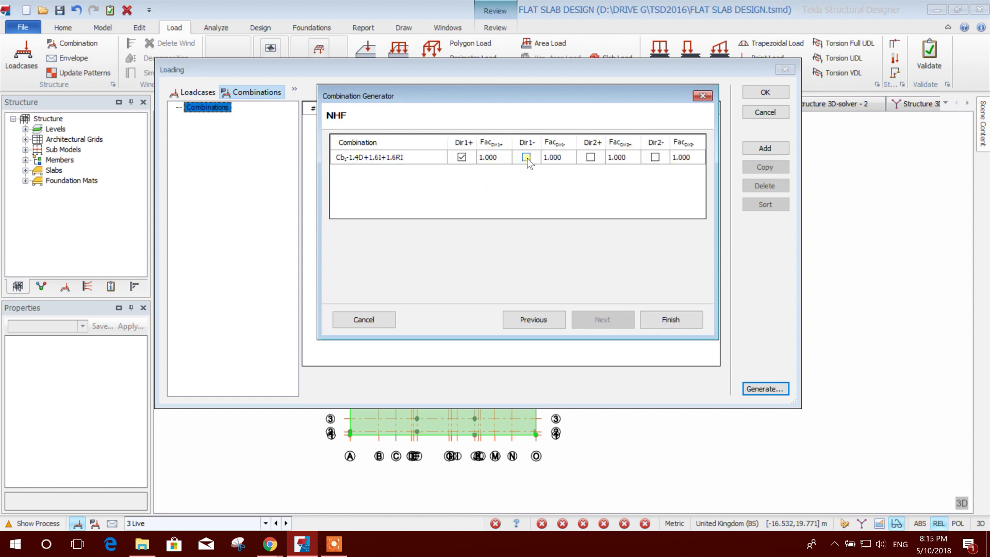
left_click(593, 157)
left_click(655, 157)
left_click(644, 160)
left_click_drag(613, 95, 630, 91)
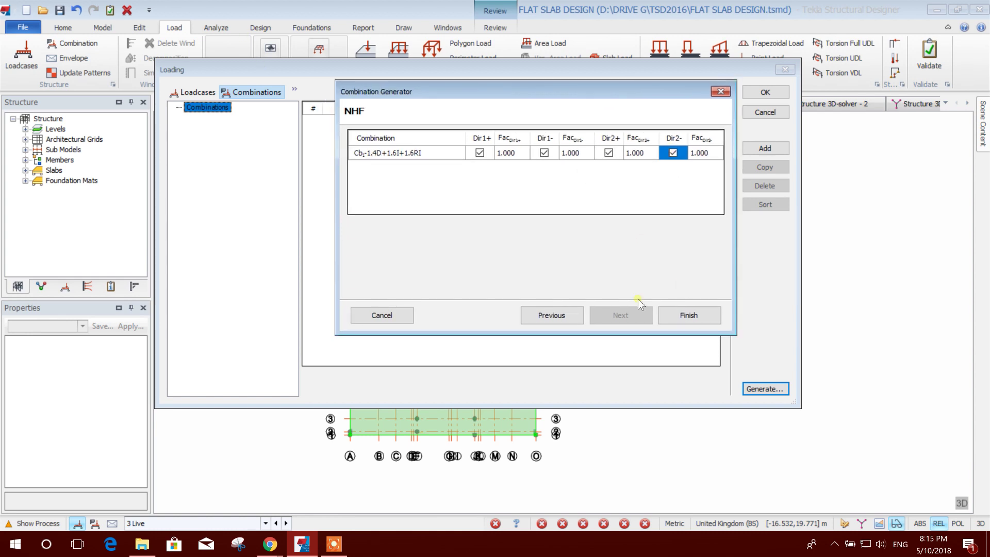
left_click_drag(560, 91, 530, 88)
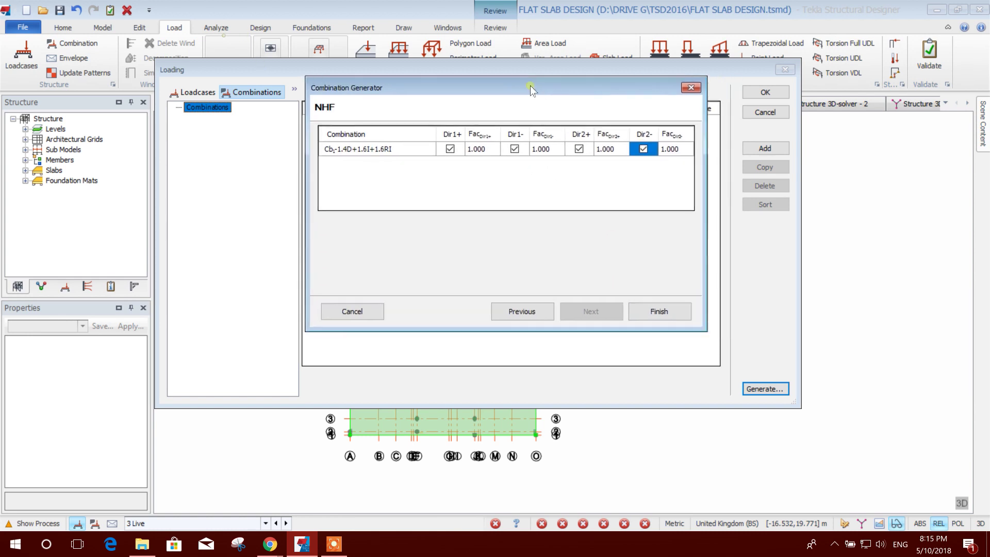
left_click(656, 312)
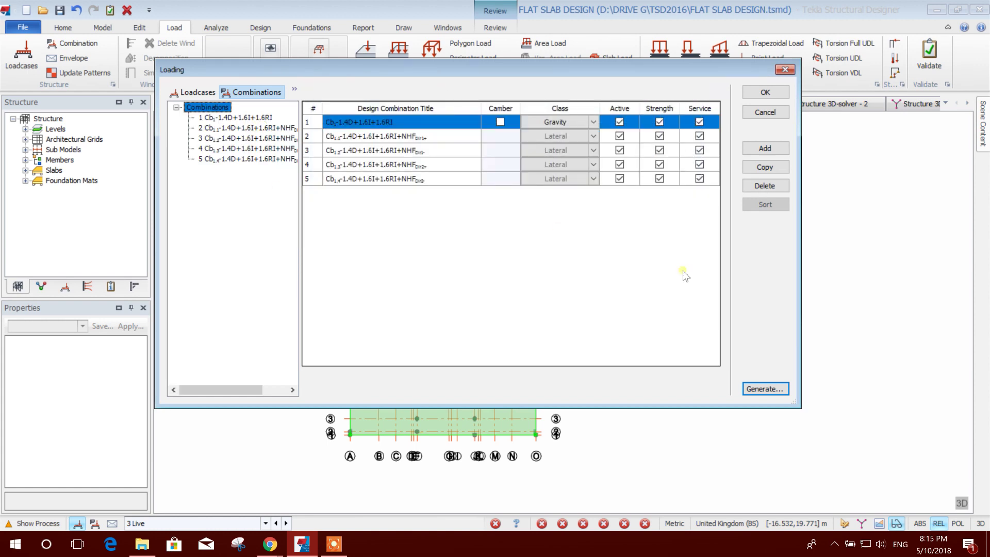
Accept the generated load combinations and run Analyze All (Static) on the building model.
left_click(771, 93)
middle_click_drag(640, 261, 647, 269)
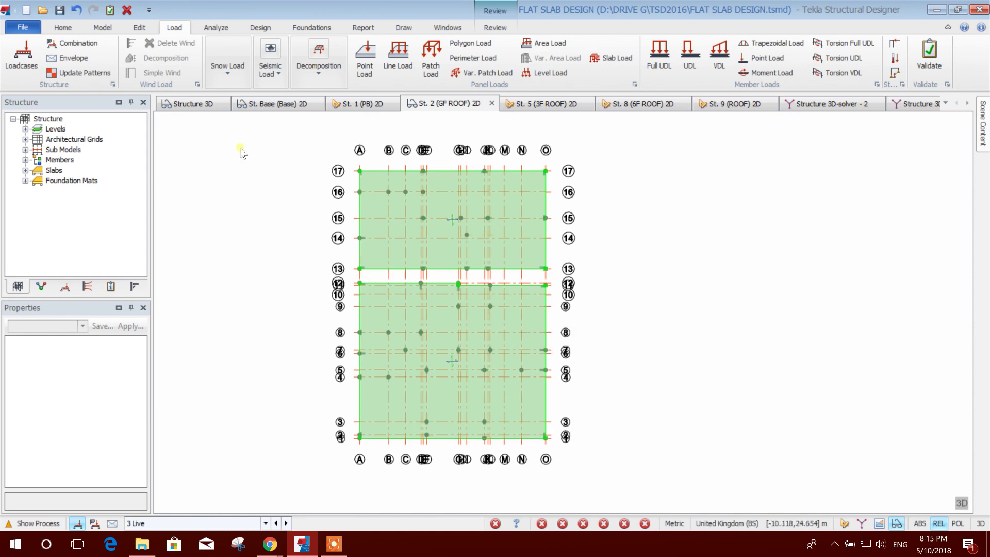
left_click(217, 28)
left_click(225, 59)
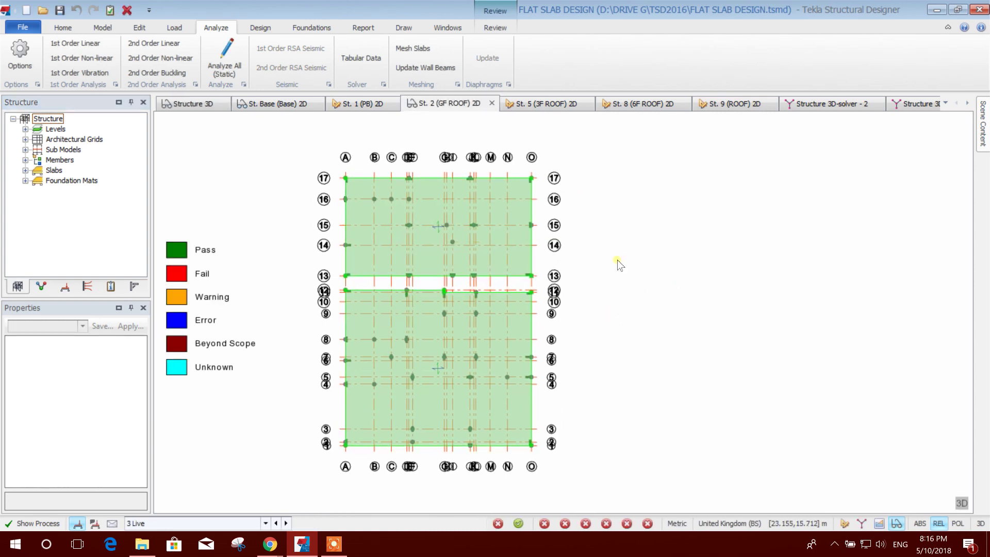
Run Design Slabs and check the design status of the slabs on level St. 2 (GF ROOF).
left_click(263, 27)
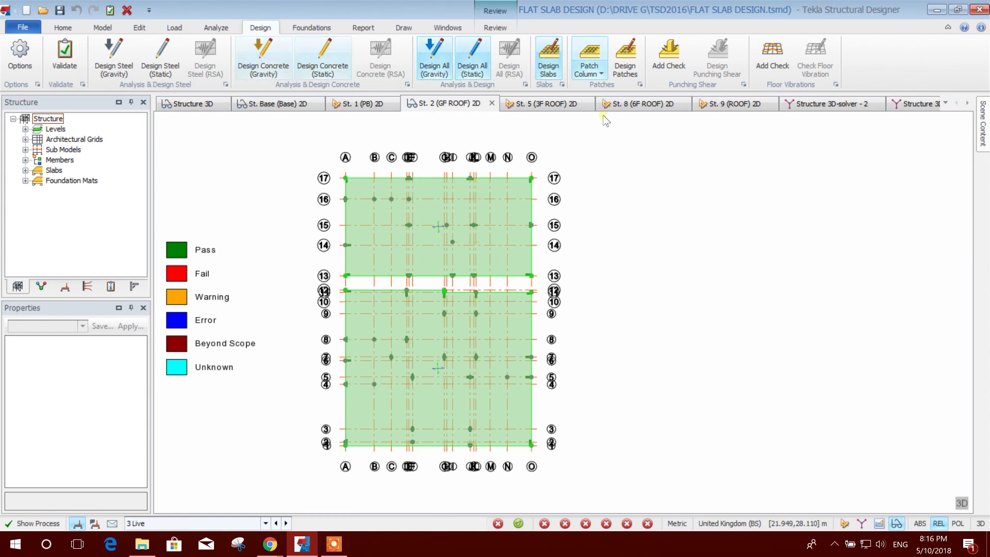
left_click(550, 72)
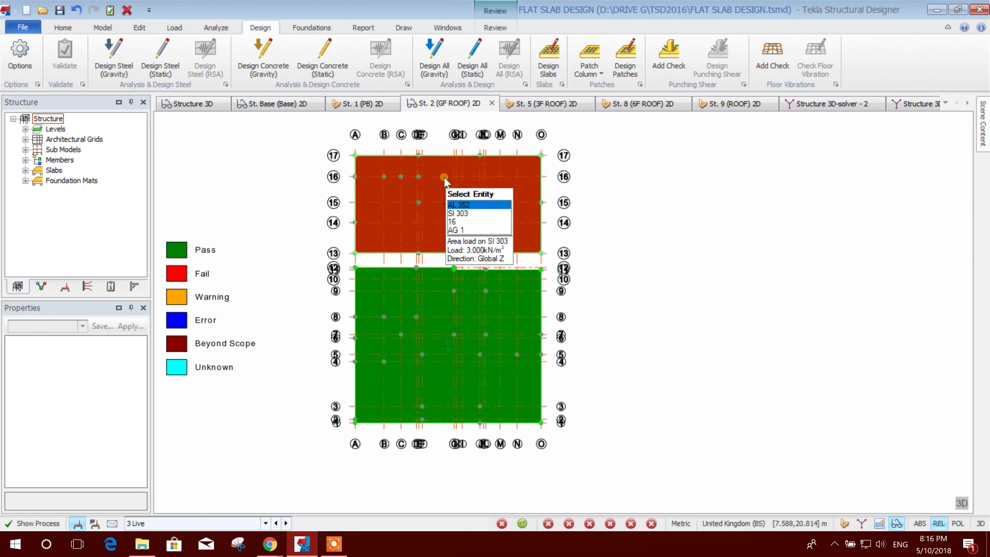
key("Escape")
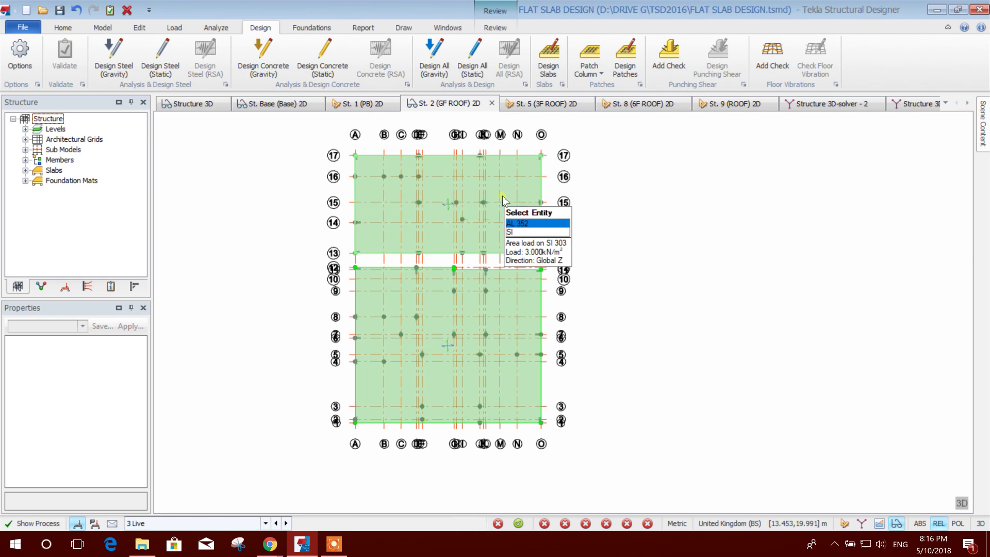
left_click(600, 75)
left_click(677, 253)
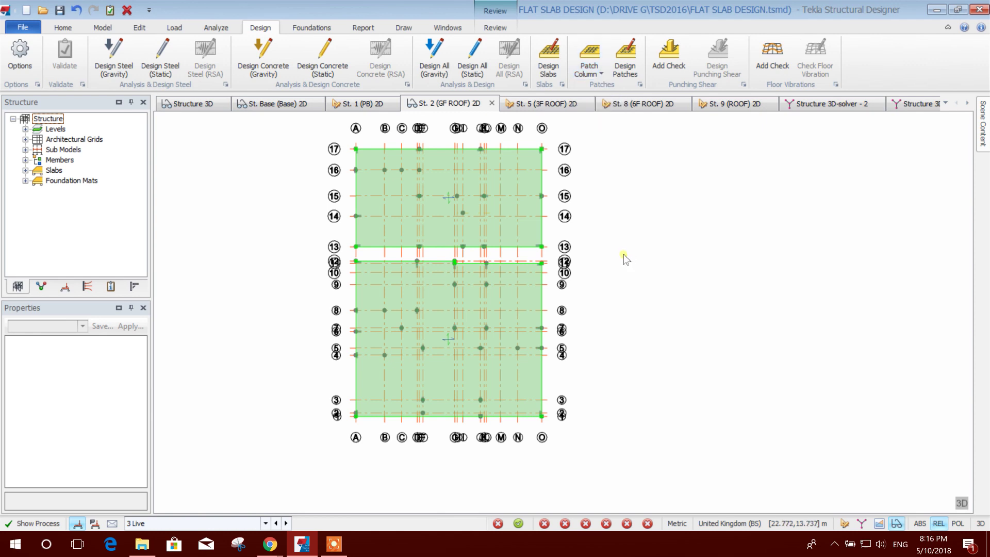
left_click(601, 73)
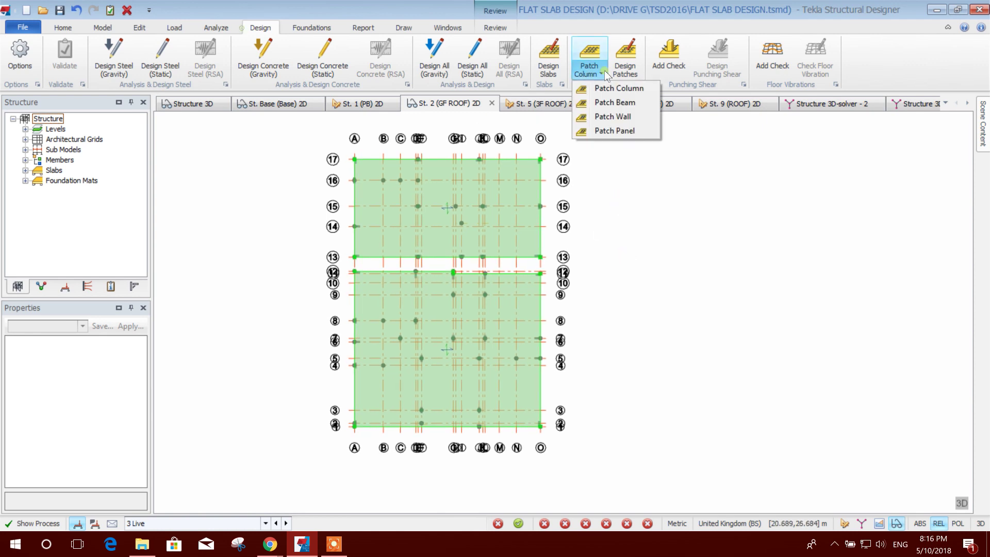
left_click(639, 90)
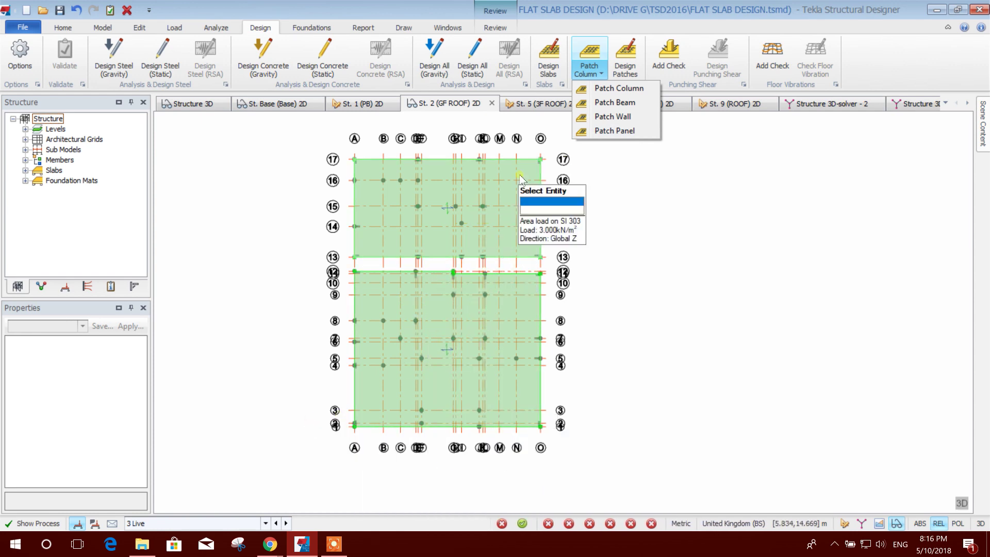
middle_click_drag(614, 282, 571, 307)
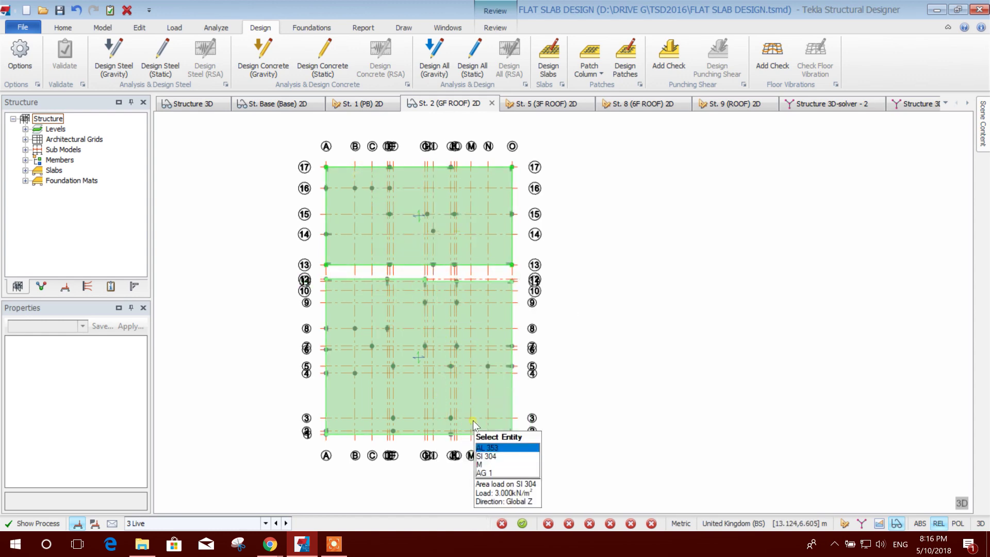
middle_click_drag(469, 419, 478, 399)
scroll(406, 307, "up", 1)
scroll(407, 308, "down", 1)
middle_click_drag(565, 301, 559, 320)
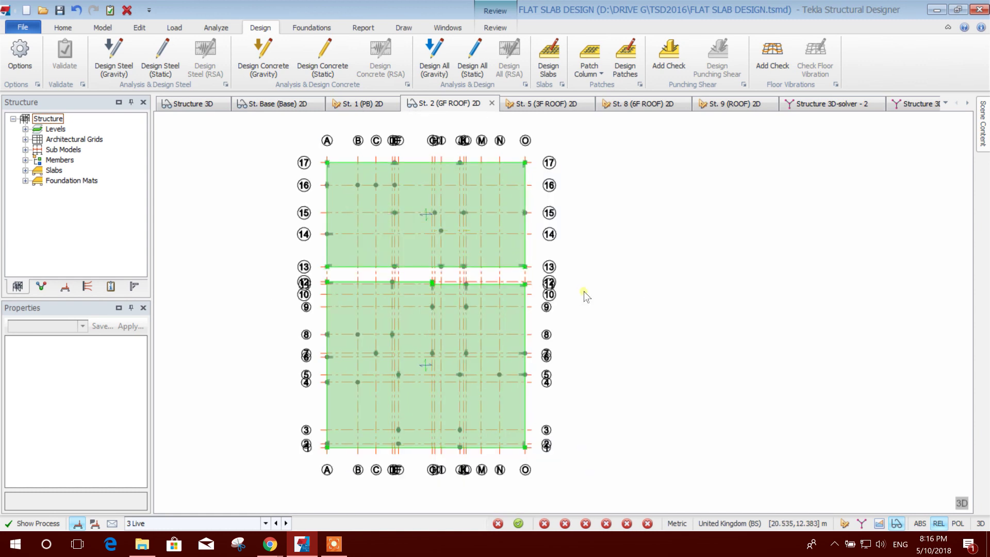
left_click(602, 75)
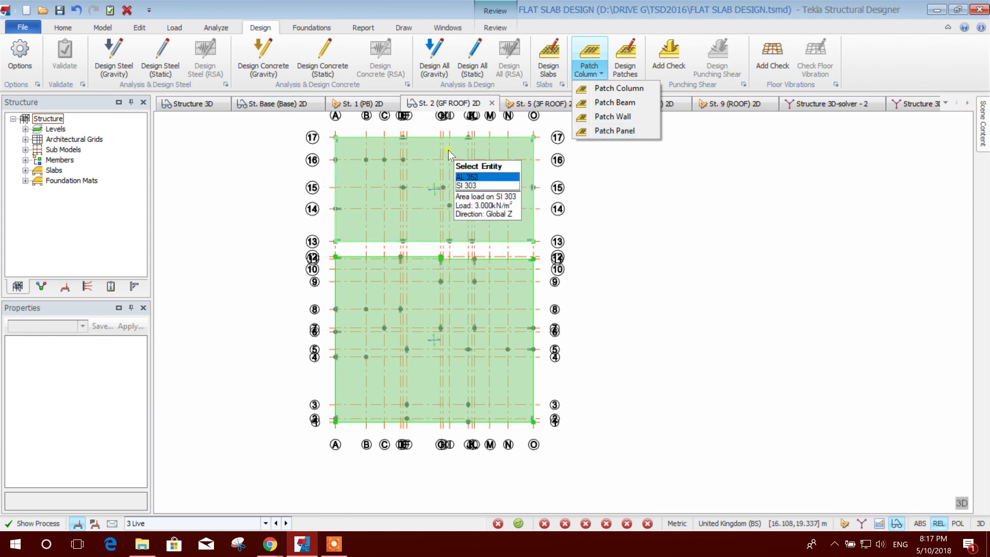
left_click(622, 131)
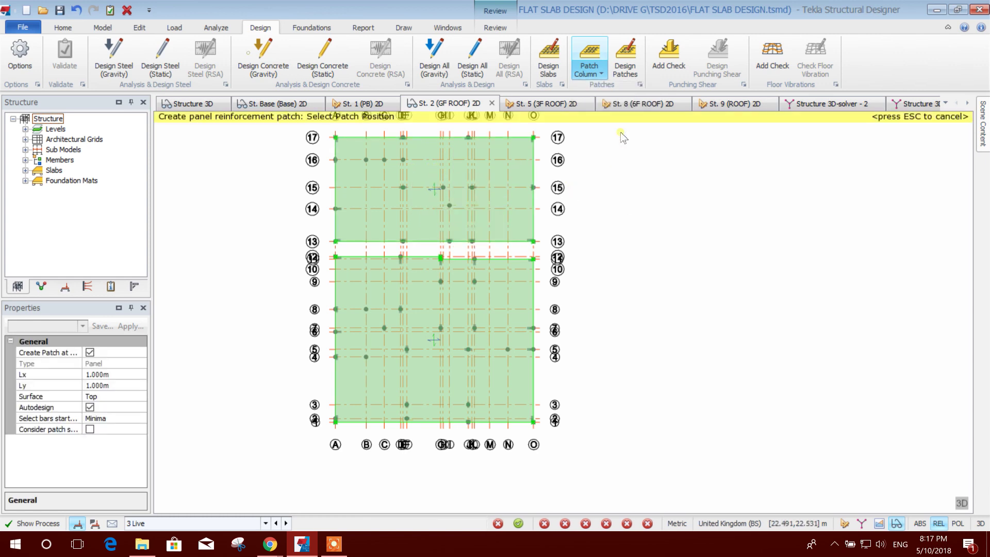
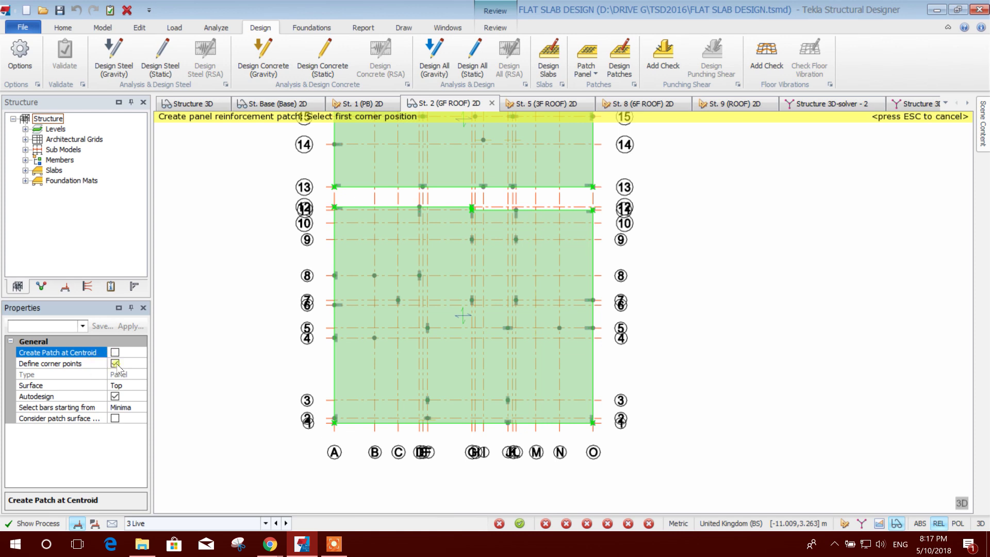
left_click(115, 363)
left_click(124, 386)
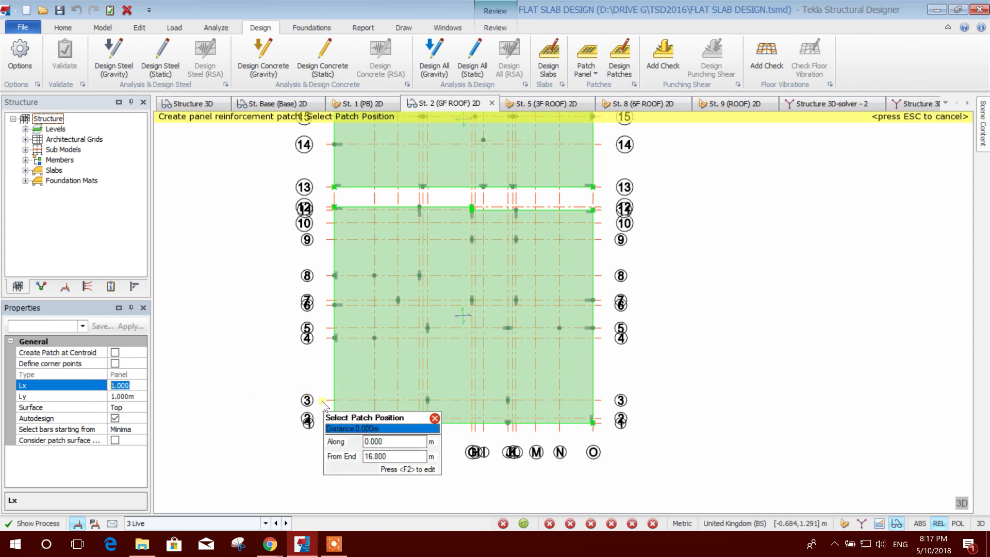
key("Escape")
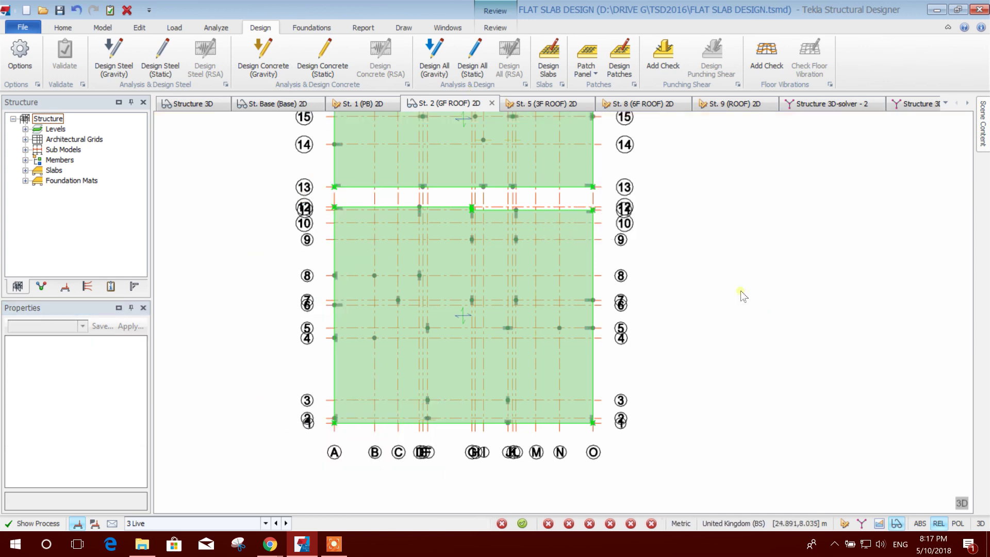
Measure the slab edge along gridline 1 between gridlines A and O by placing a dimension outside the slab.
left_click(112, 28)
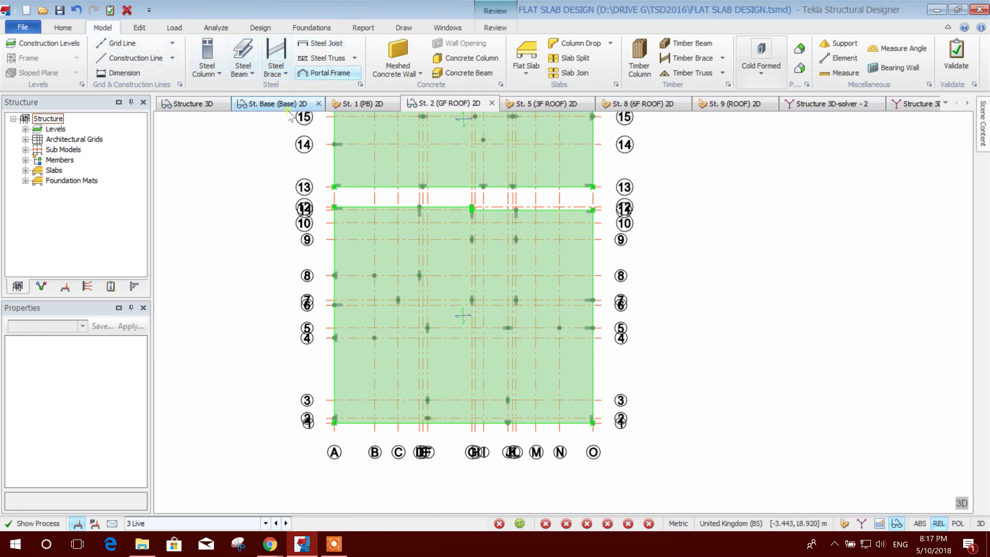
left_click(136, 75)
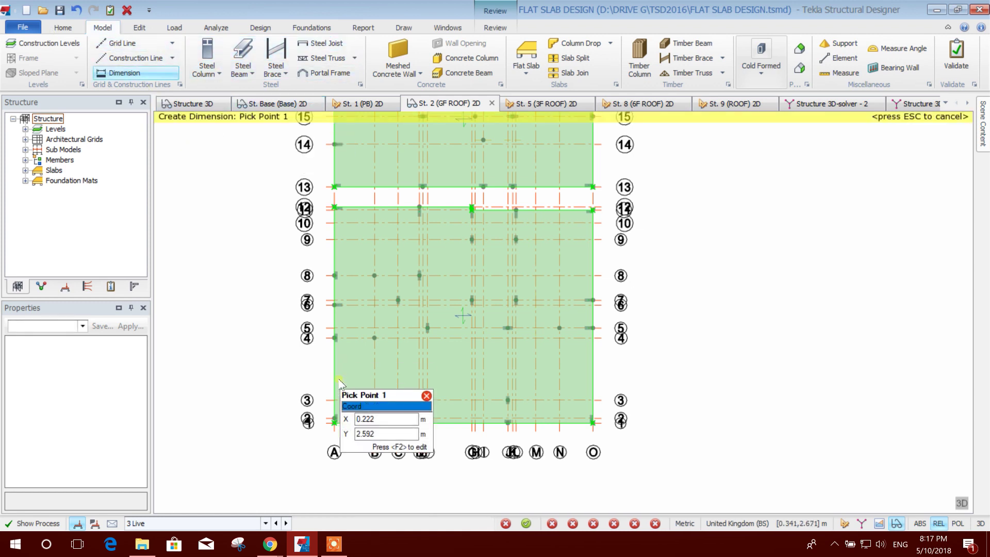
left_click(334, 417)
left_click(594, 422)
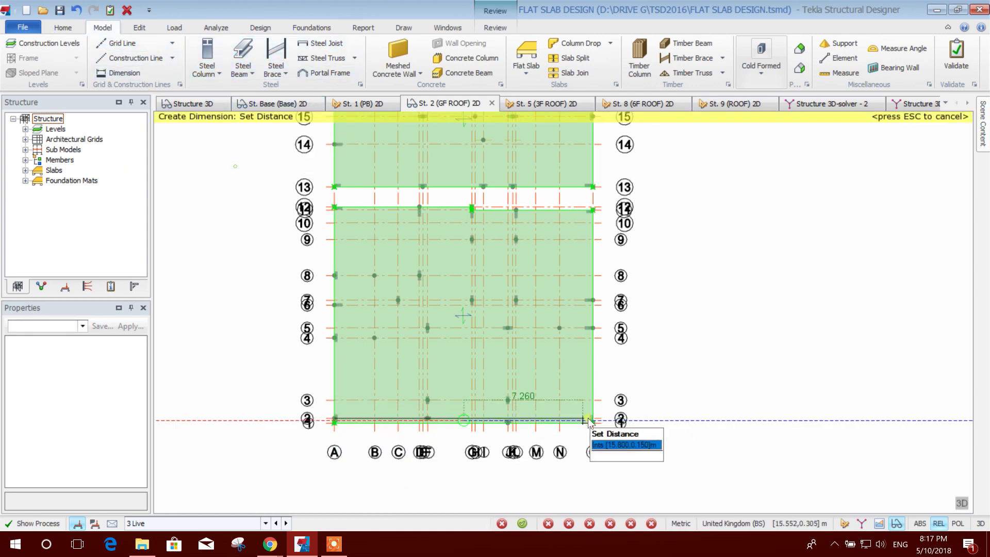
left_click(446, 428)
scroll(331, 369, "up", 2)
left_click(331, 366)
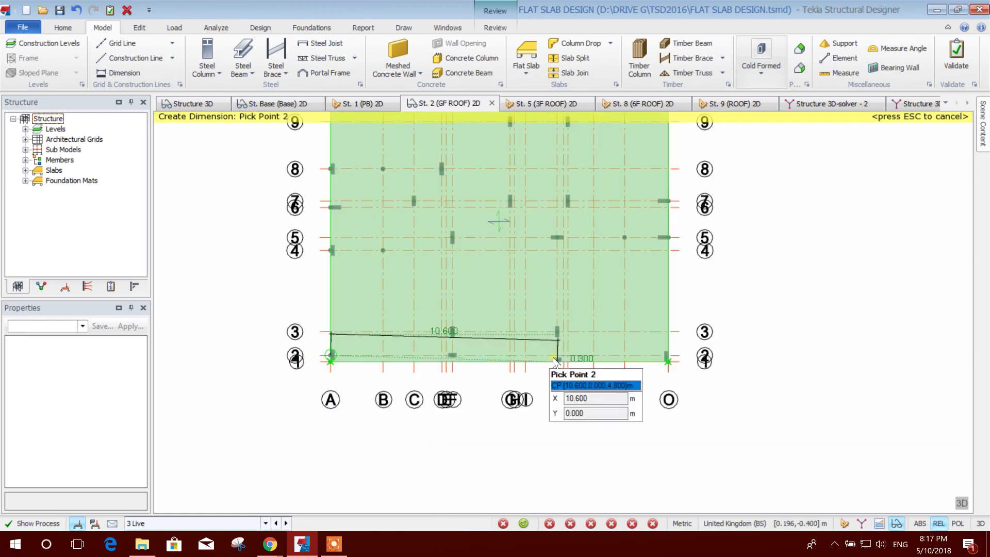
scroll(669, 361, "up", 2)
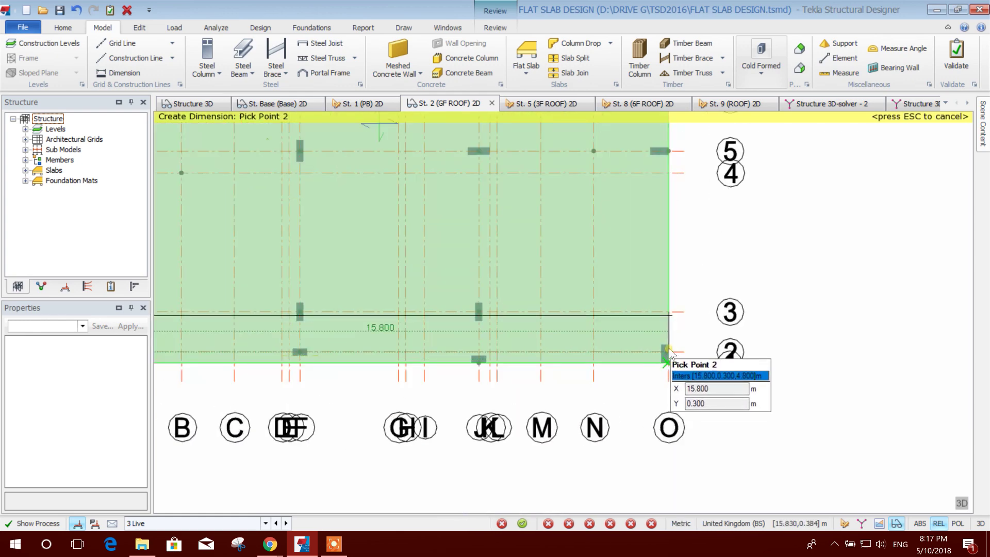
left_click(668, 360)
scroll(567, 355, "down", 1)
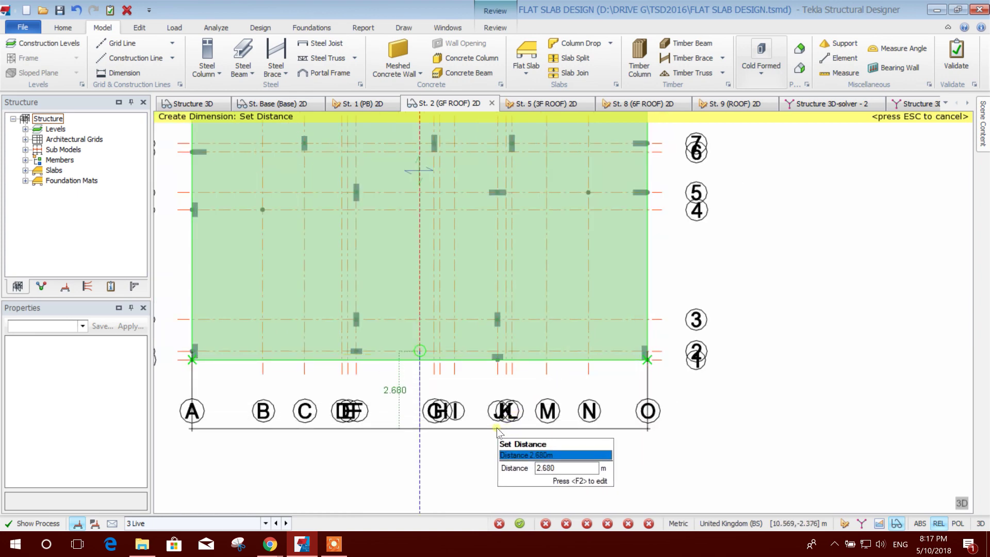
scroll(495, 415, "down", 1)
left_click(424, 379)
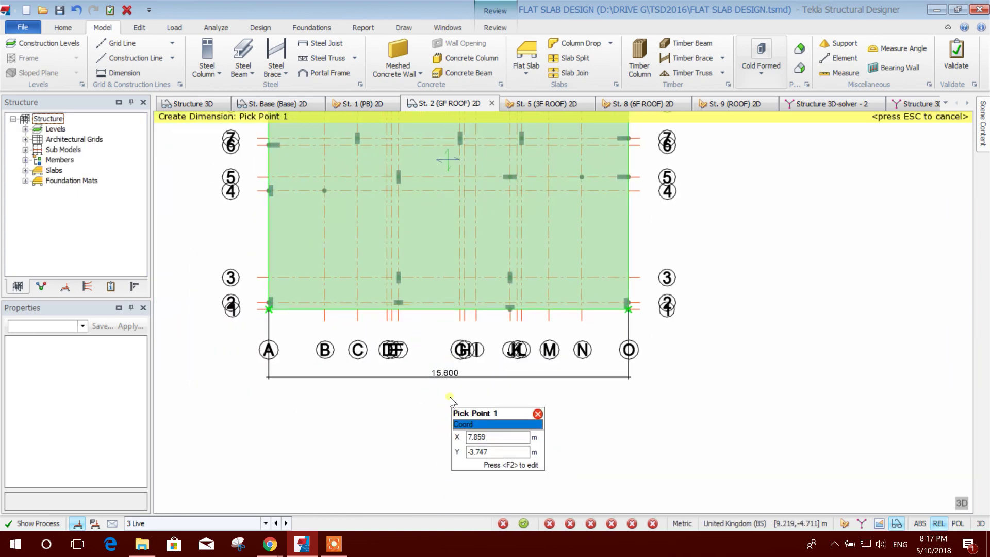
Leave the Dimension command and delete the dimension between gridlines A and O.
key("Escape")
scroll(454, 384, "up", 1)
left_click(462, 384)
scroll(463, 388, "down", 1)
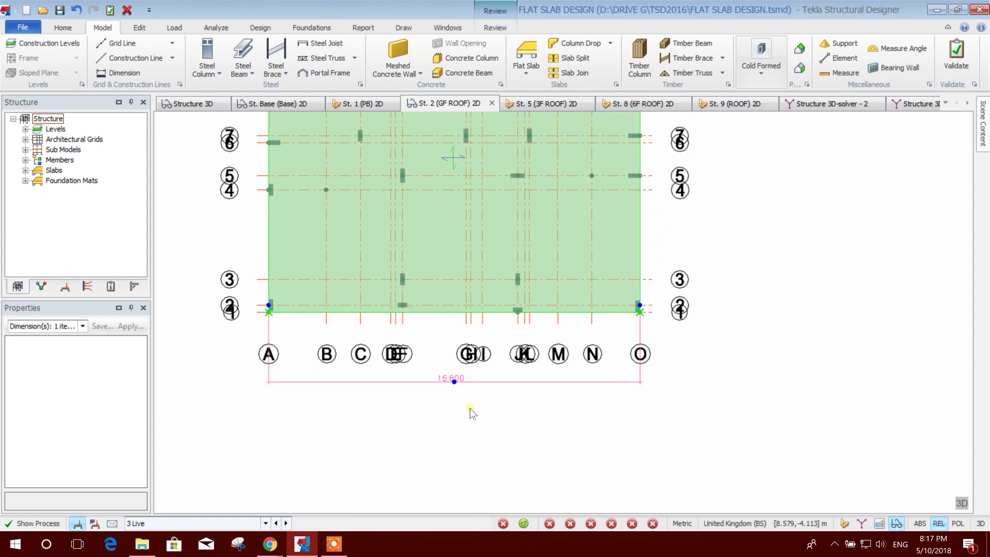
key("Delete")
scroll(469, 407, "down", 1)
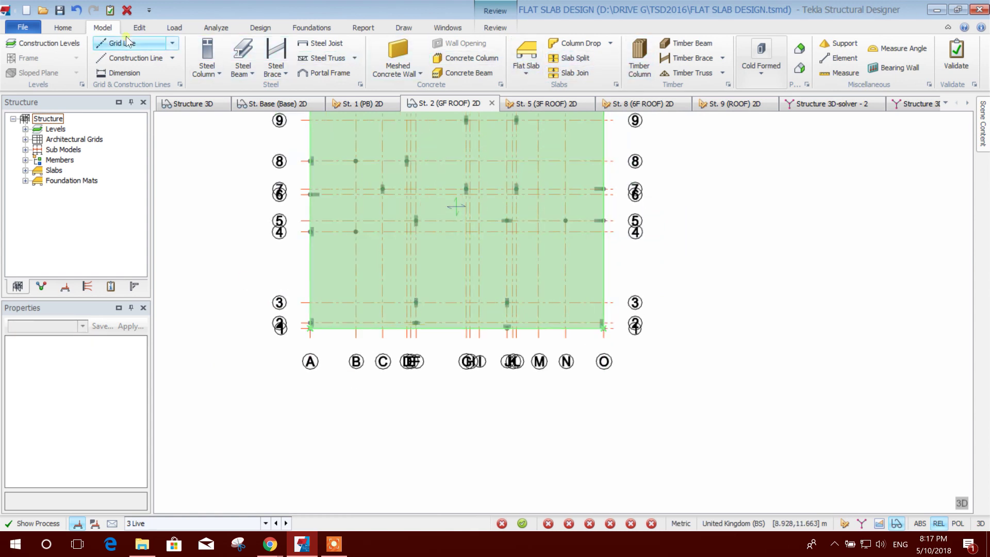
left_click(139, 27)
left_click(103, 27)
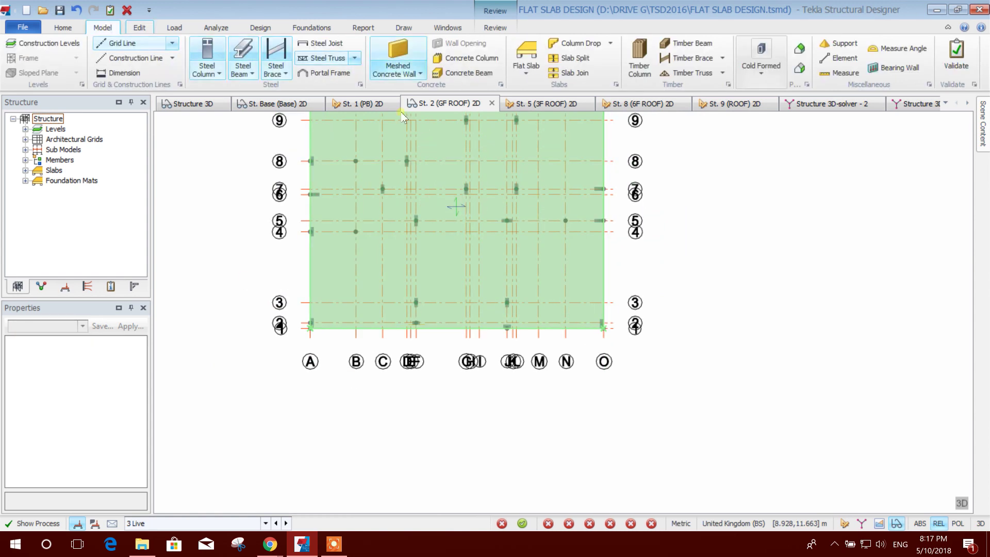
left_click(405, 29)
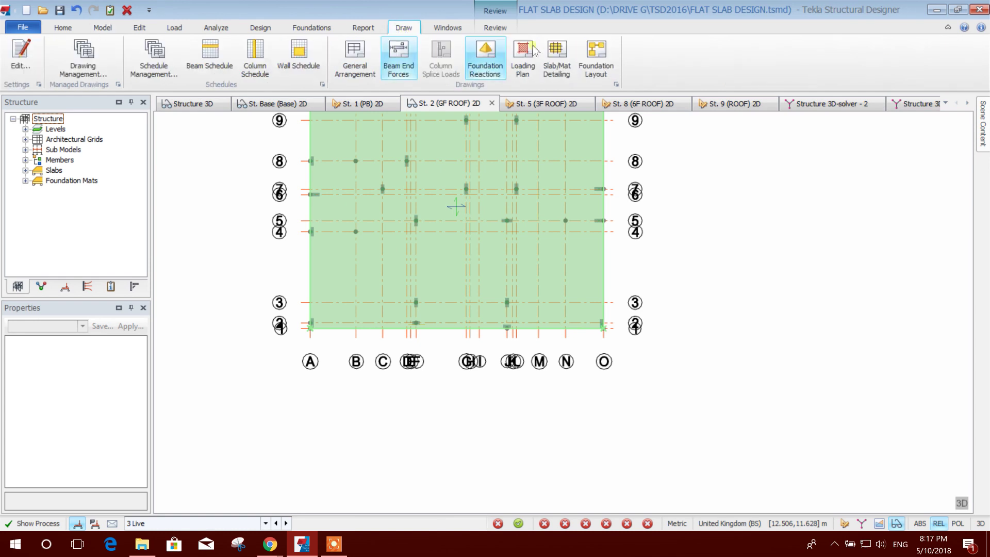
Start a panel reinforcement patch and set its size to Lx 15.800 m and Ly 1.000 m.
left_click(262, 28)
left_click(586, 70)
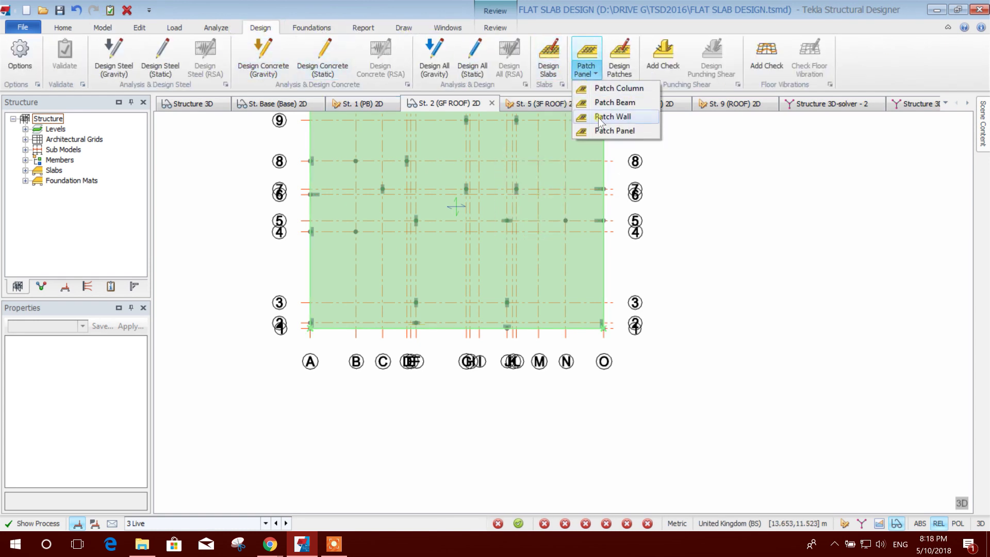
left_click(612, 131)
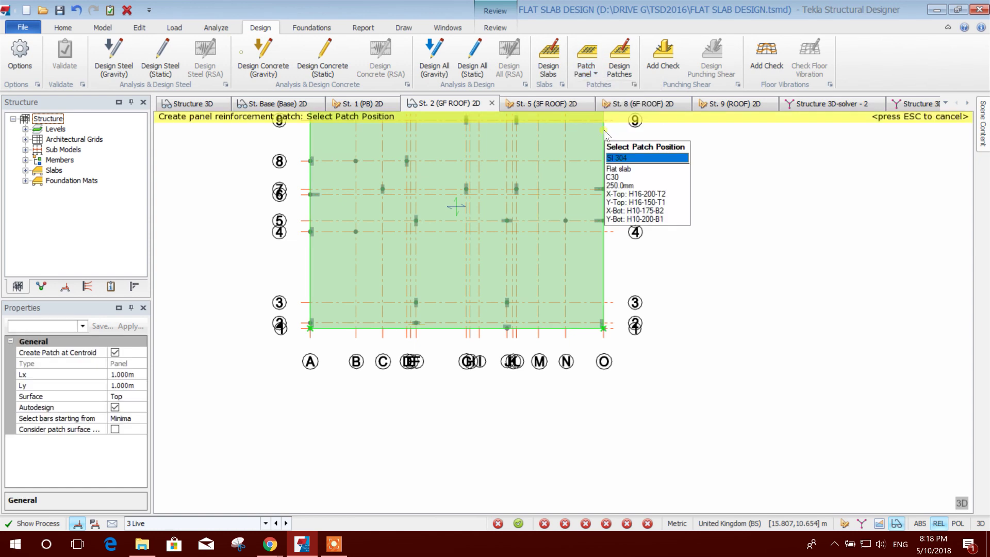
left_click(129, 375)
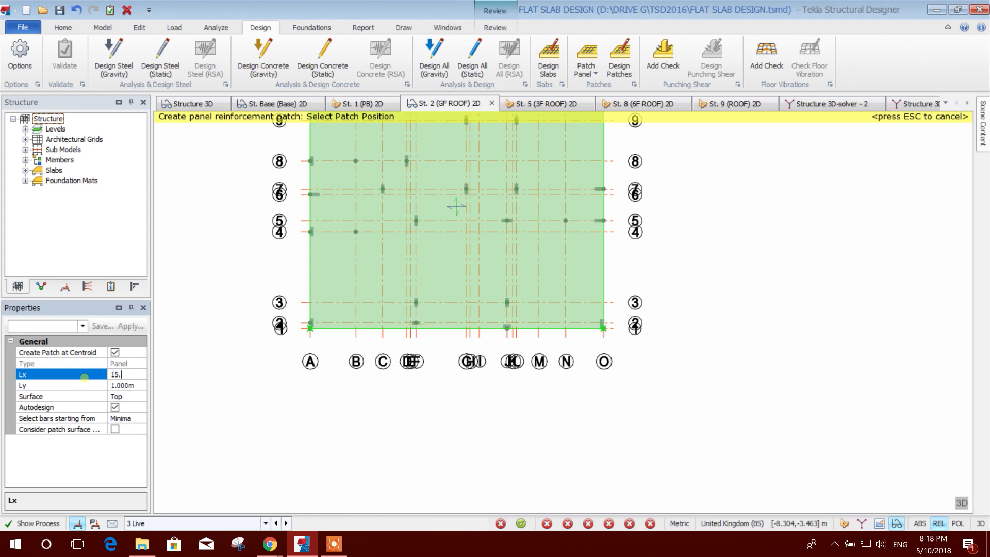
left_click(126, 385)
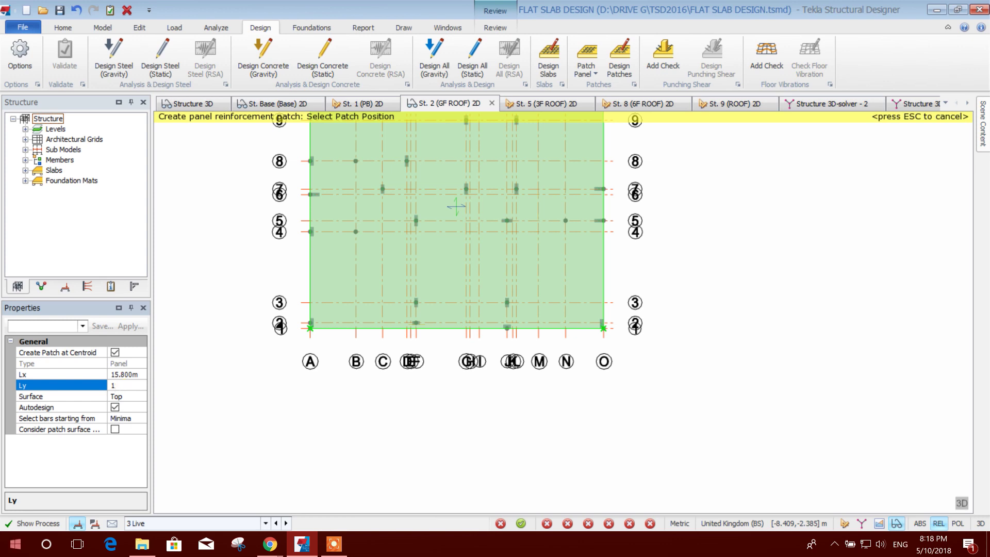
Turn off centroid placement and corner-point definition, and place the panel patch midway along the slab edge by gridline 1, spanning gridlines A to O.
middle_click_drag(405, 340, 402, 354)
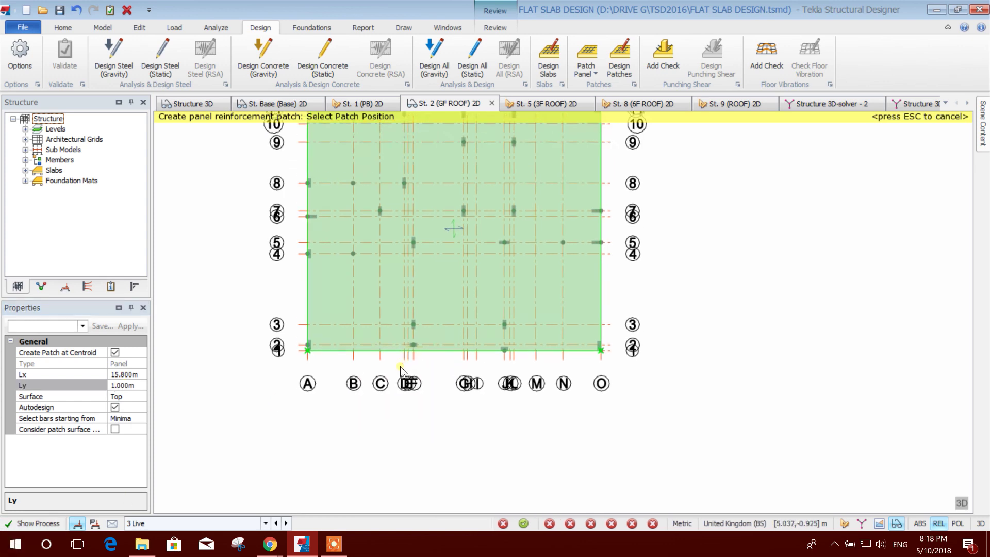
scroll(402, 355, "up", 3)
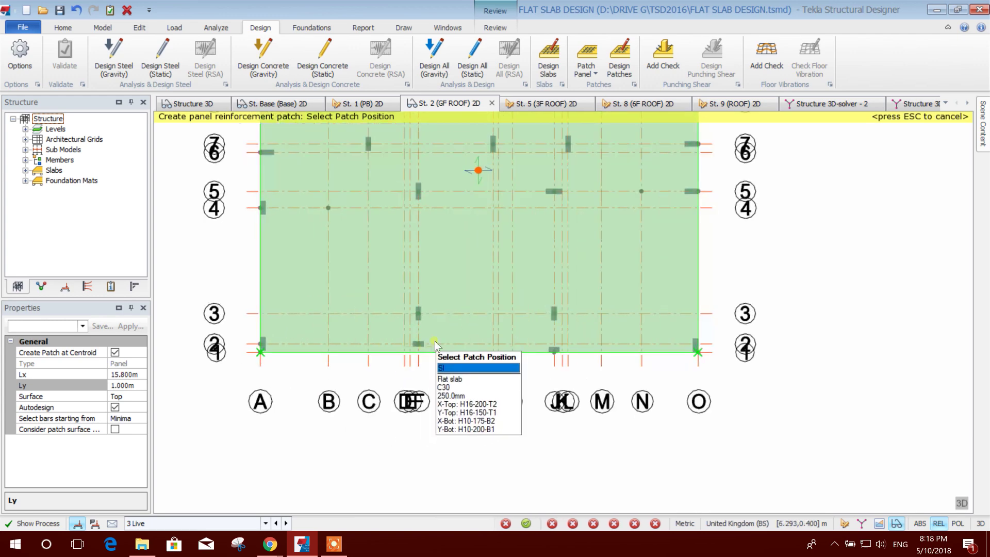
scroll(361, 395, "down", 1)
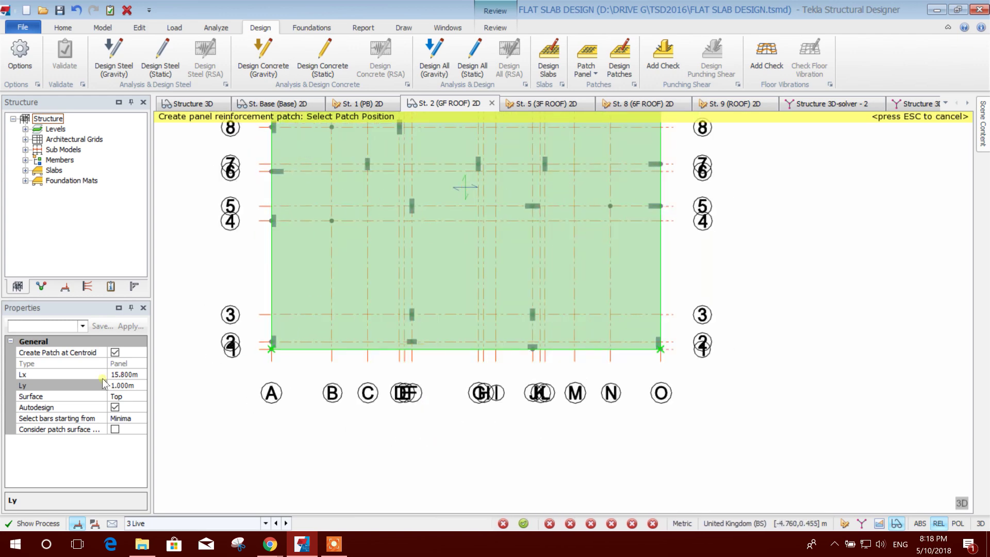
left_click(114, 353)
left_click(115, 363)
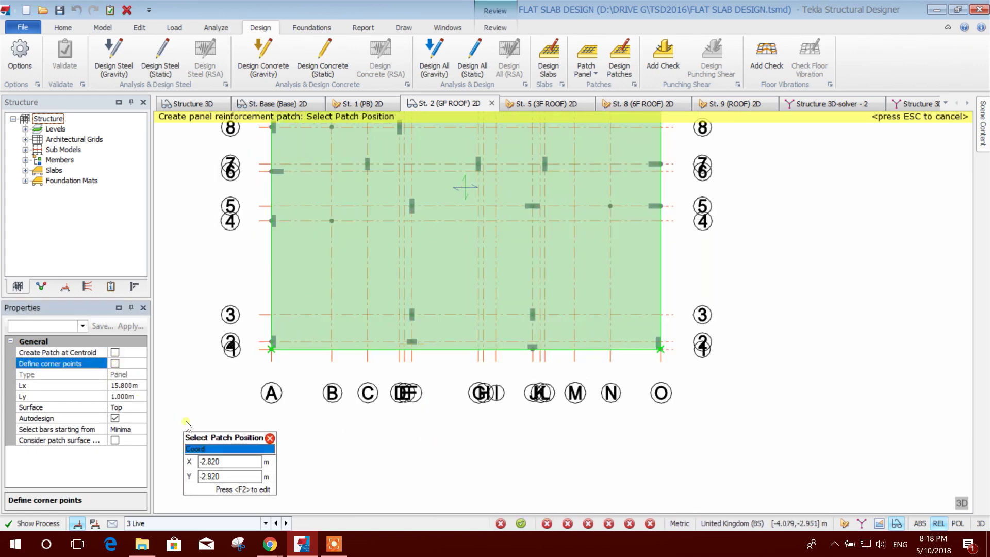
left_click(462, 344)
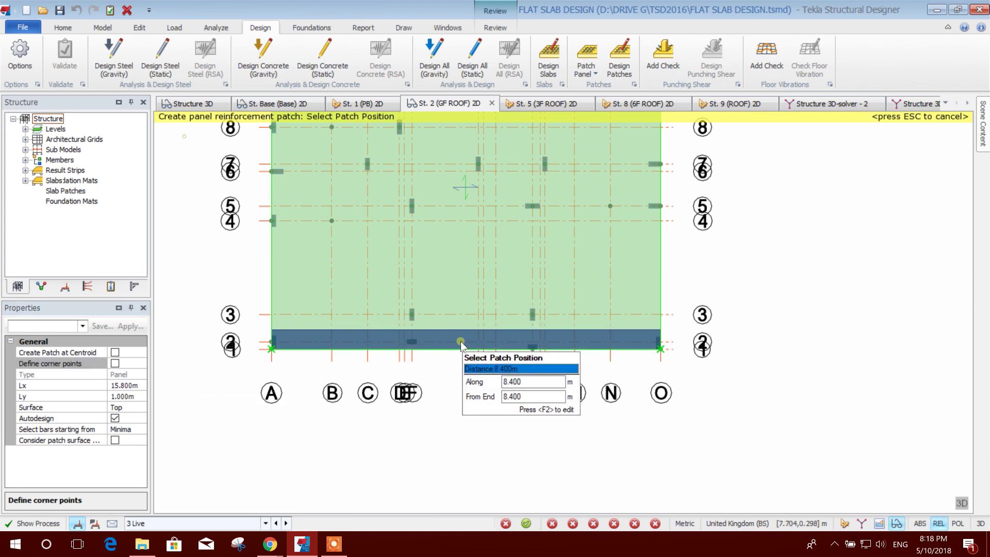
Set the panel patch size to Lx 1.000 m and Ly 20.000 m and place it midway along the lower slab's edge on gridline A.
middle_click_drag(459, 366, 455, 399)
scroll(526, 384, "down", 1)
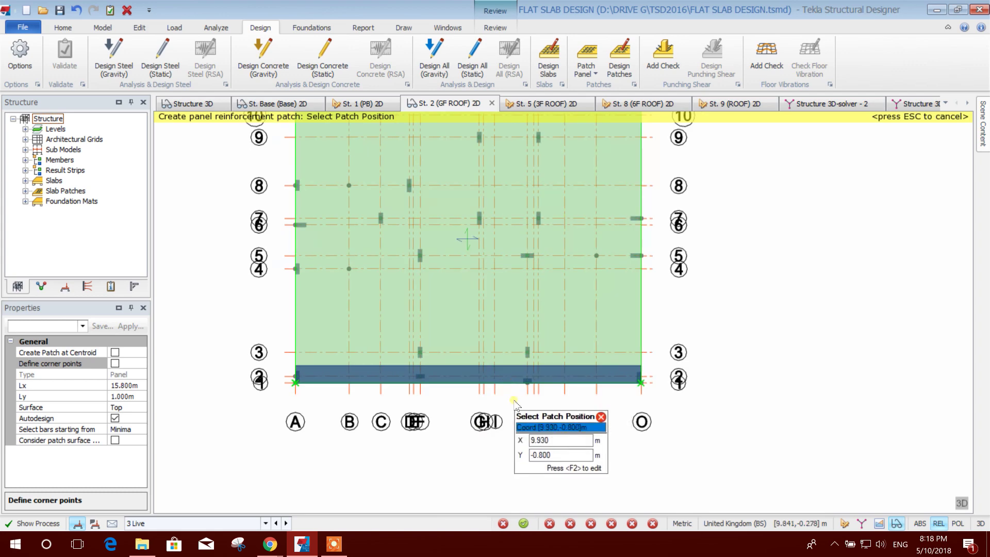
scroll(512, 407, "down", 2)
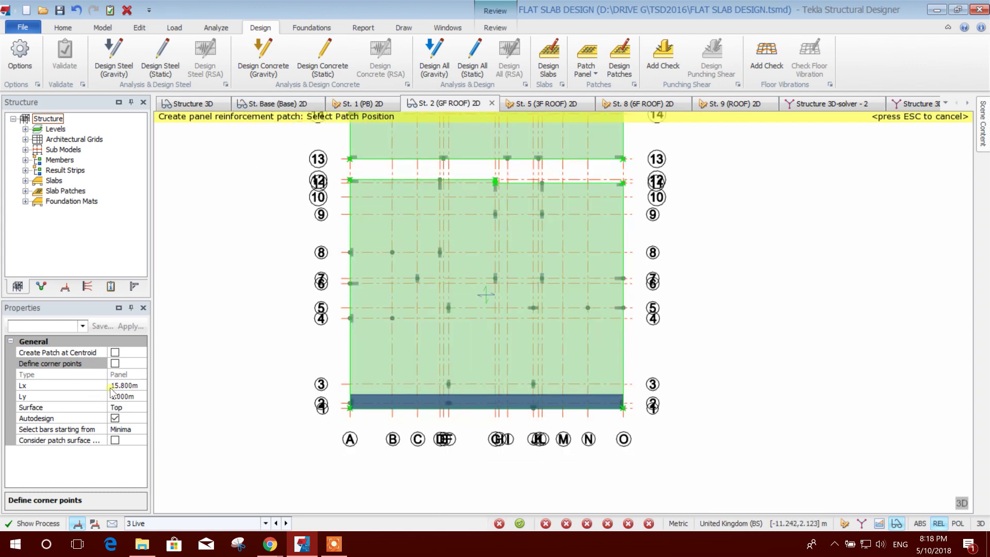
left_click(139, 386)
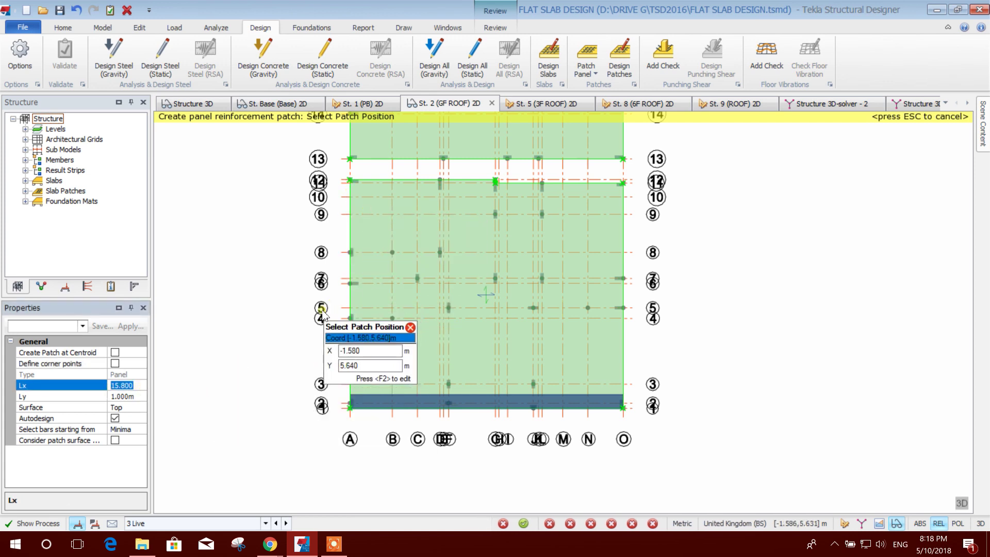
left_click(138, 397)
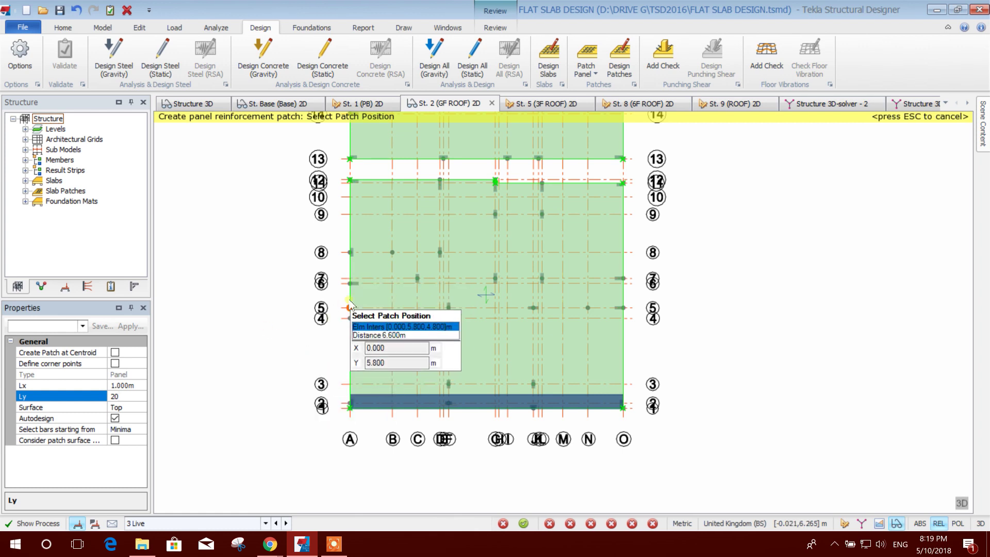
left_click(353, 298)
left_click(352, 298)
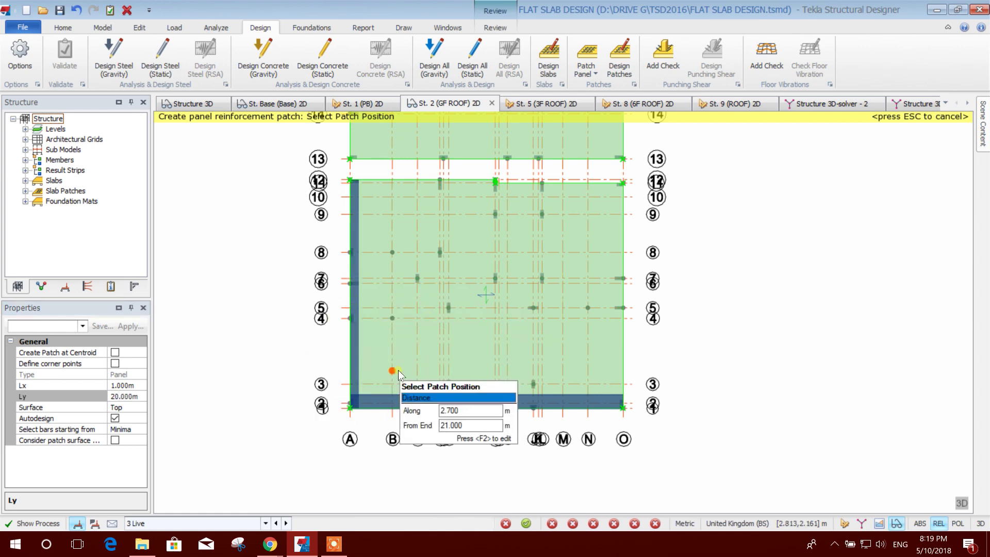
Place another panel patch of the same size along gridline C on the lower slab and end the patch command.
left_click(422, 287)
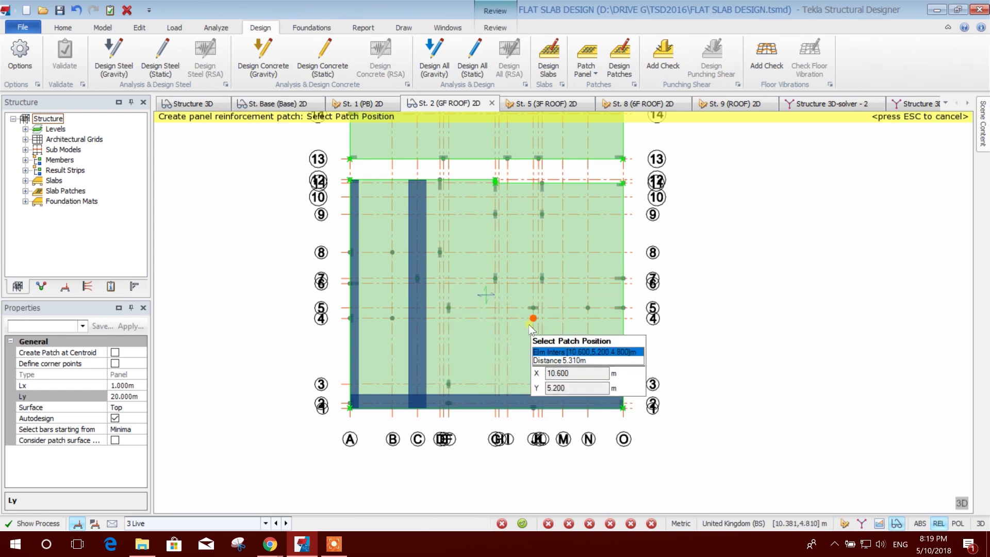
key("Escape")
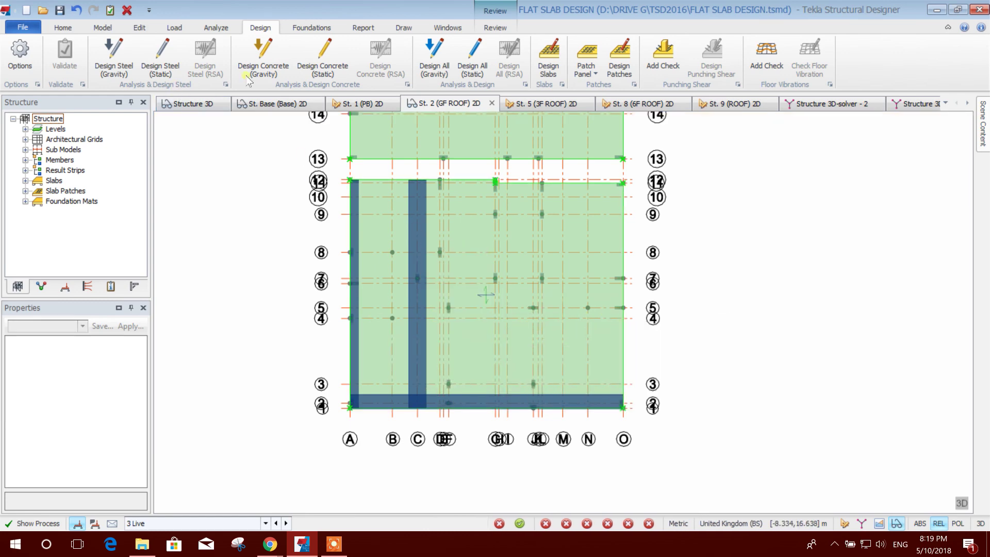
middle_click_drag(754, 256, 741, 327)
scroll(453, 286, "down", 1)
middle_click_drag(662, 249, 639, 305)
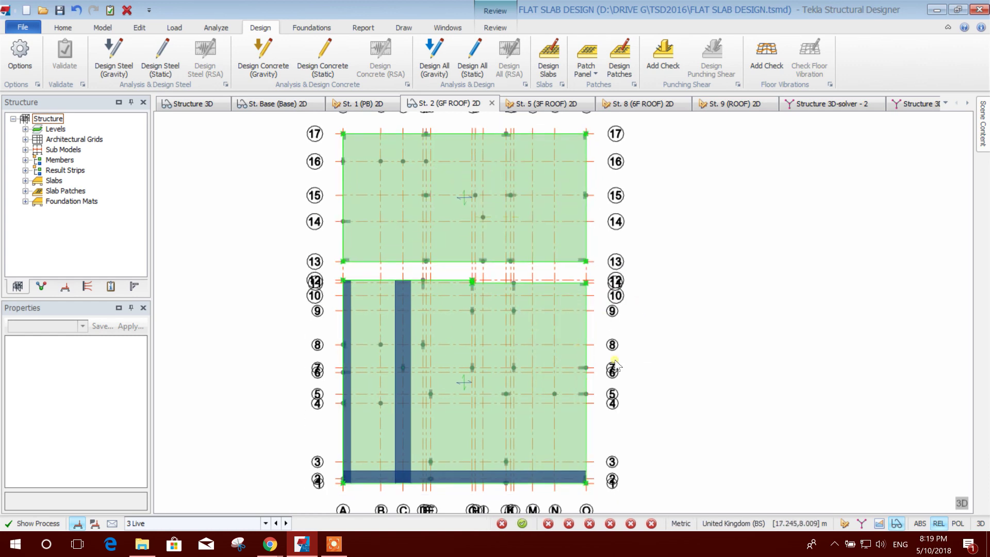
middle_click_drag(615, 360, 629, 357)
middle_click_drag(277, 225, 269, 228)
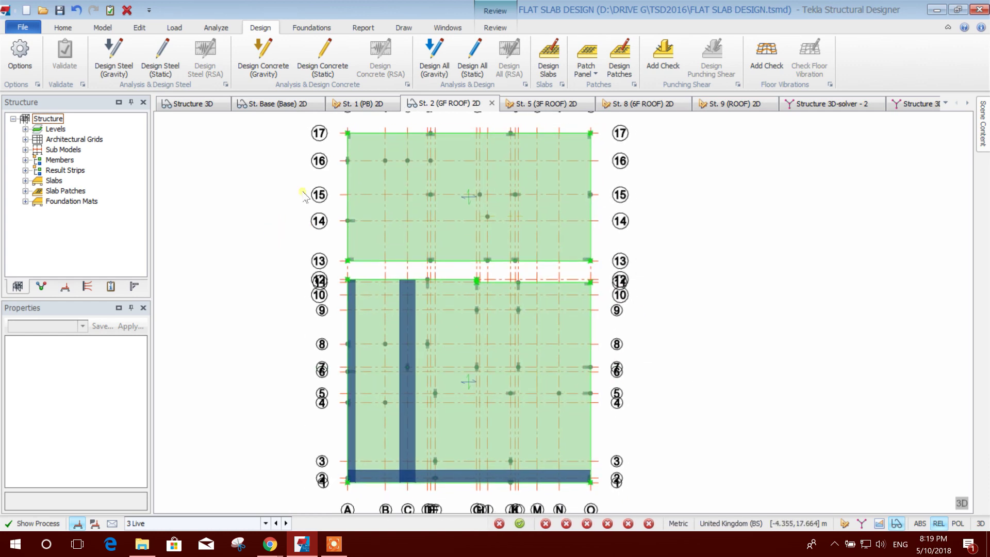
Undo the placement of the three panel patches.
left_click(599, 76)
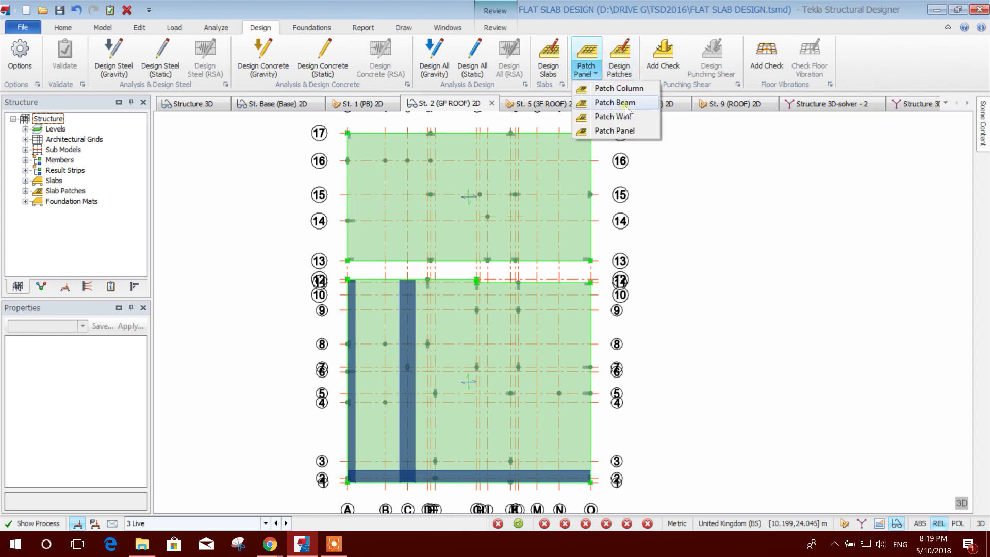
left_click(716, 230)
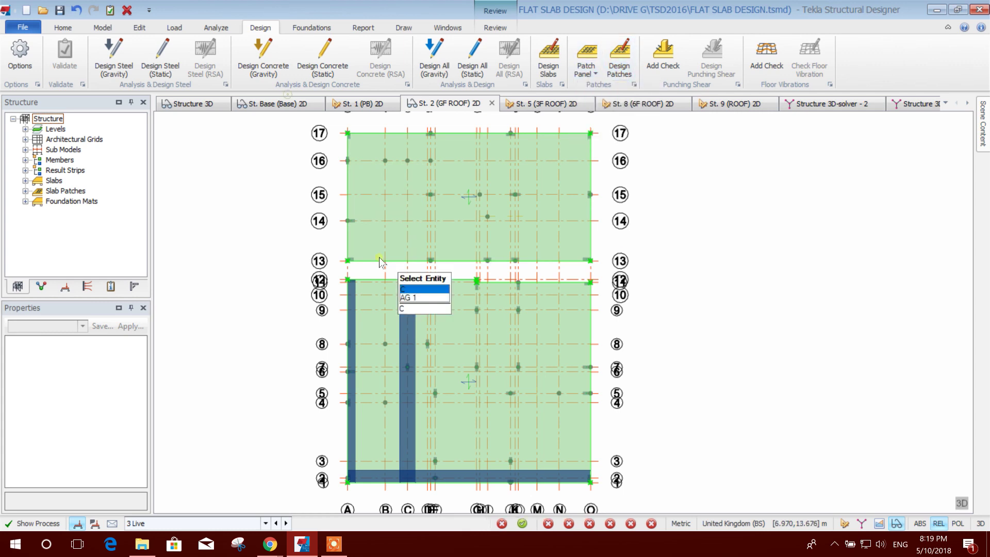
left_click(76, 10)
left_click(76, 11)
left_click(75, 11)
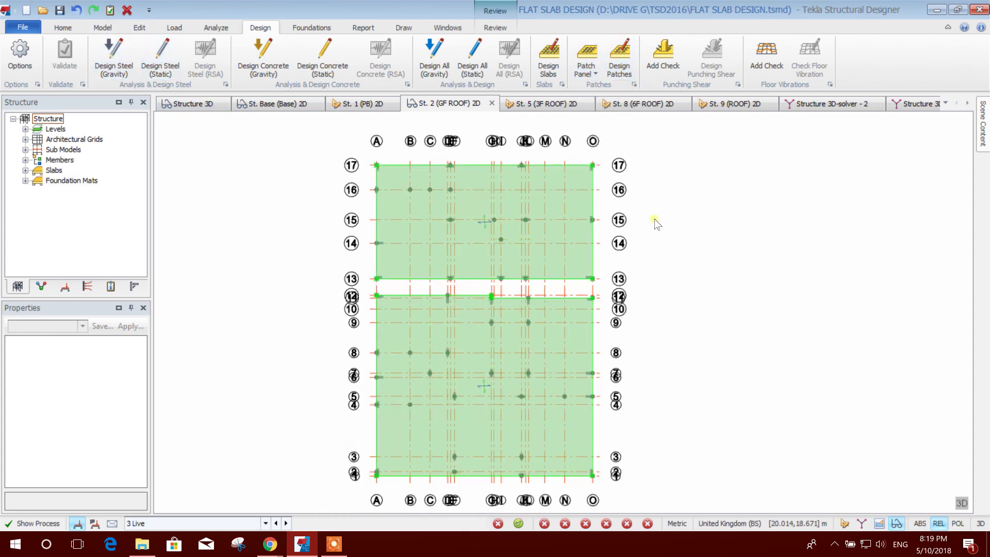
Start a column reinforcement patch and set its size to Lx 2.000 m and Ly 2.000 m.
left_click(594, 75)
left_click(624, 90)
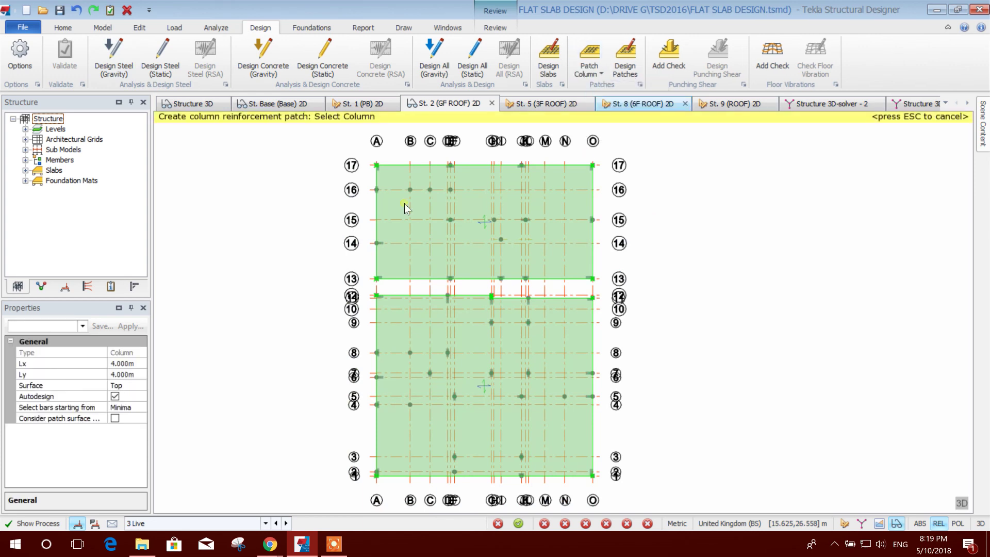
left_click(124, 363)
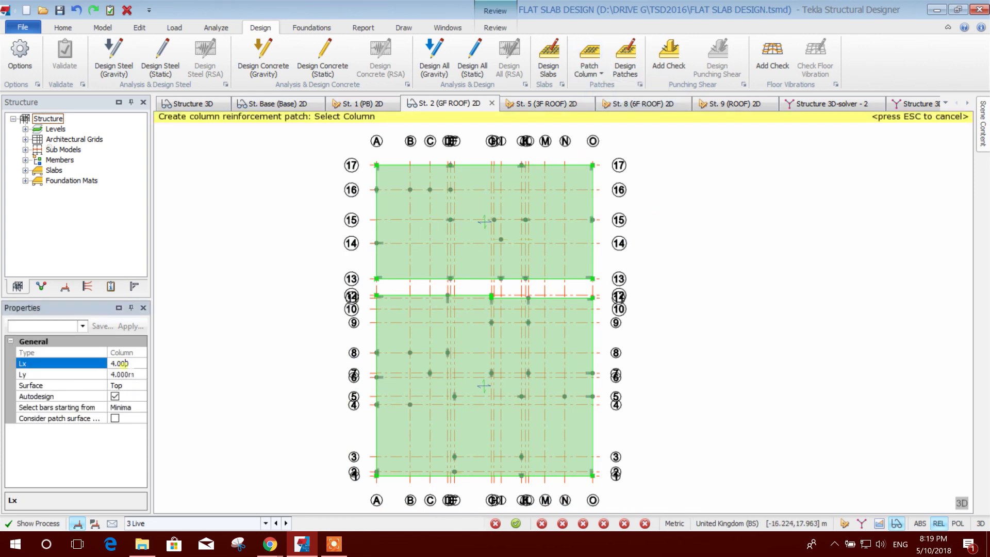
left_click(137, 372)
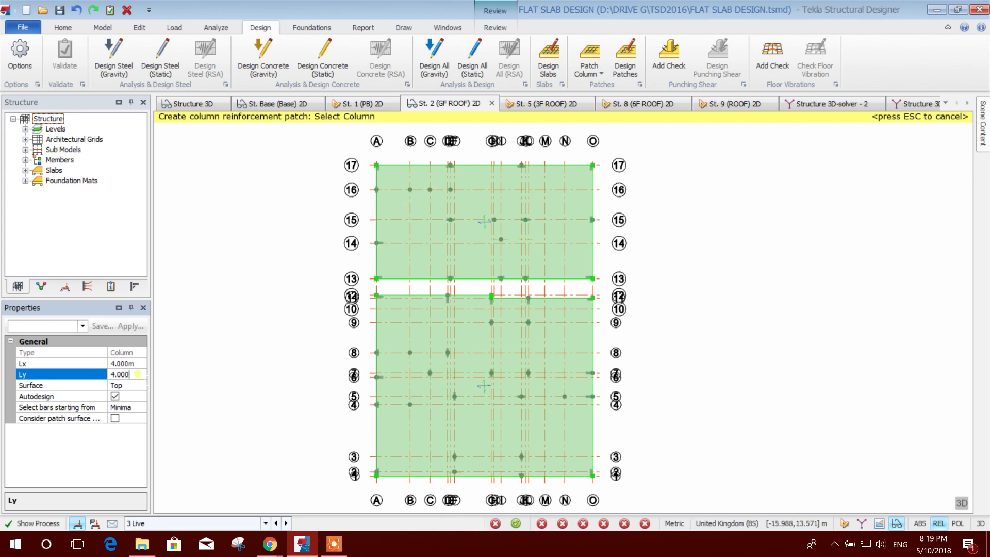
left_click(116, 364)
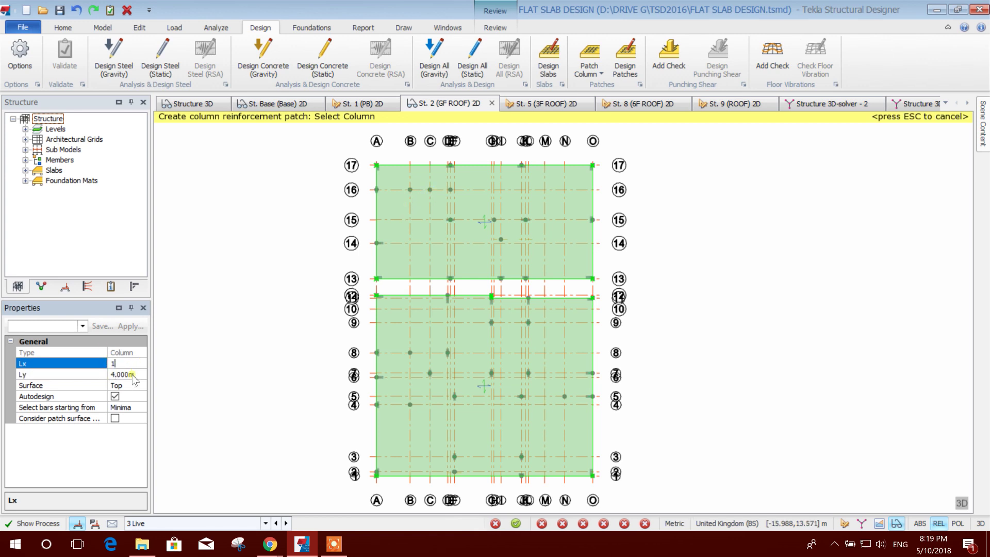
type("1")
left_click(134, 374)
left_click(125, 364)
type("2")
left_click(101, 376)
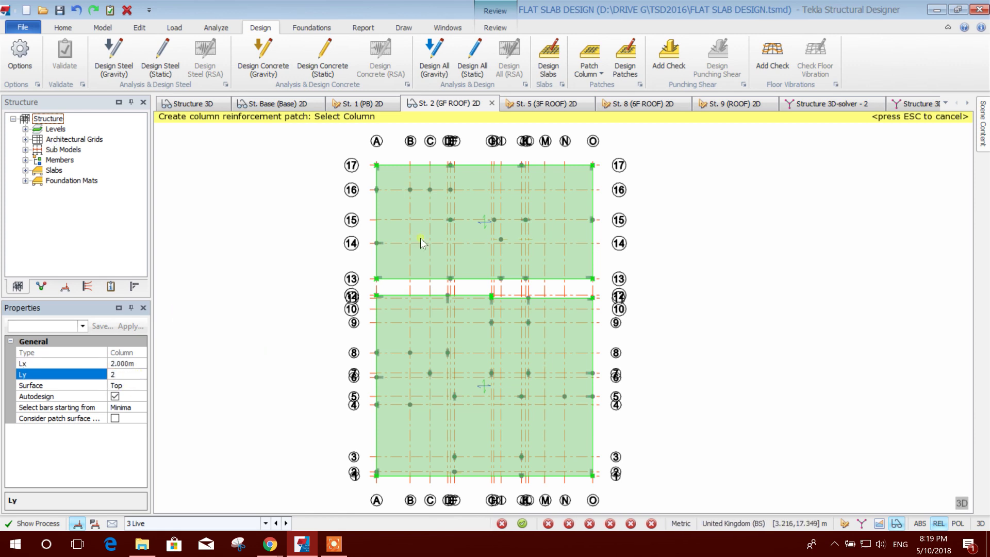
left_click(410, 190)
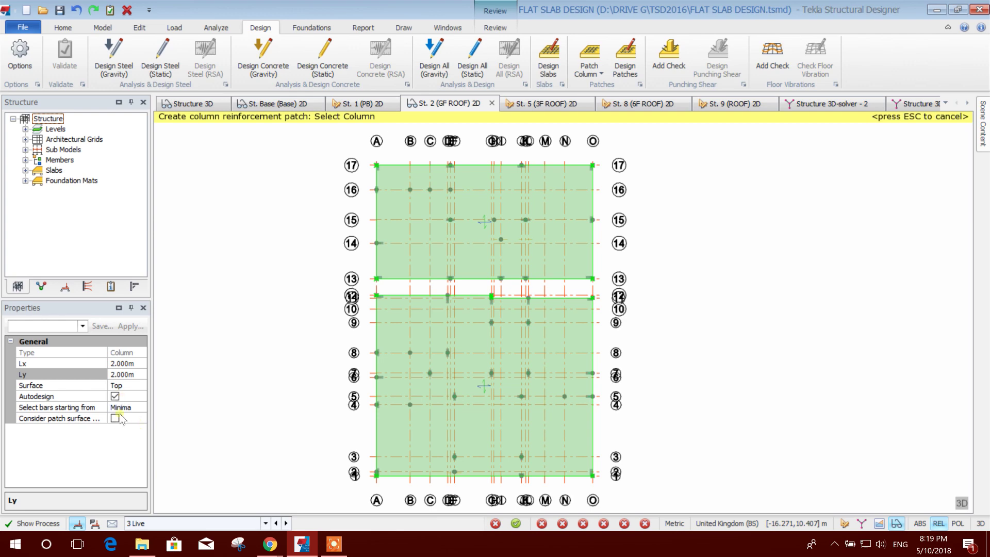
Place column patches at the column near gridlines E/17 and at the gridline A columns on gridlines 17, 16 and 14.
middle_click_drag(662, 175, 650, 197)
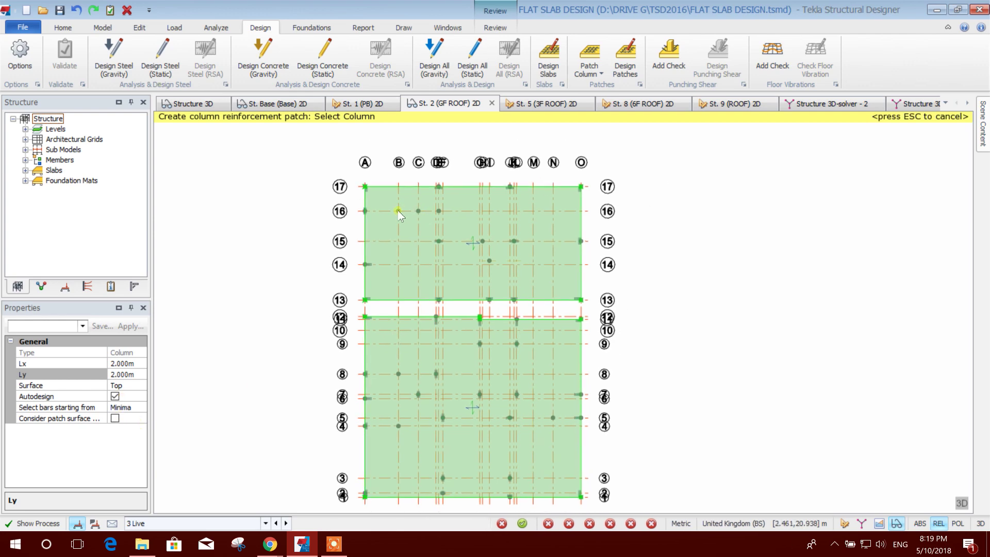
scroll(401, 219, "up", 1)
left_click(451, 177)
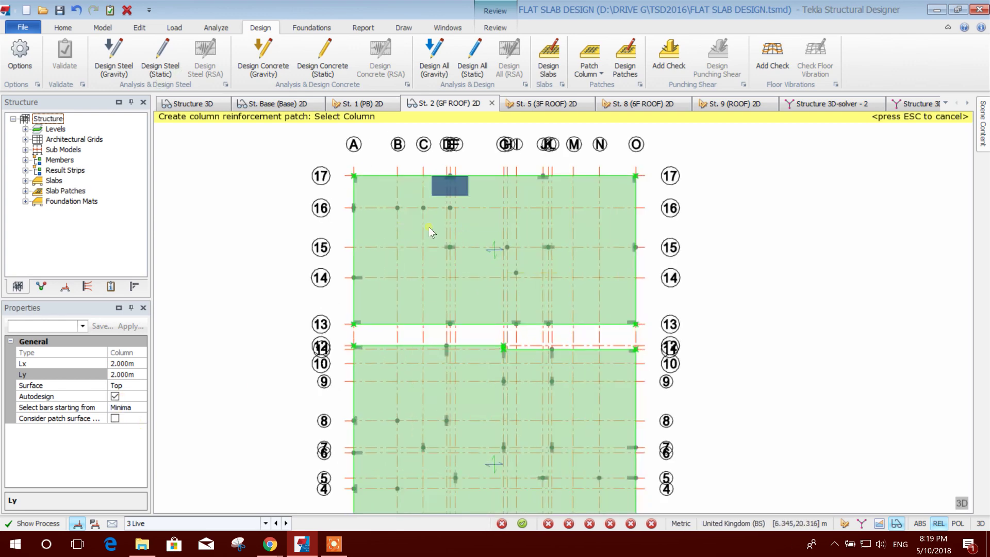
scroll(407, 201, "up", 1)
left_click(345, 198)
left_click(346, 233)
left_click(368, 266)
middle_click_drag(467, 267, 433, 308)
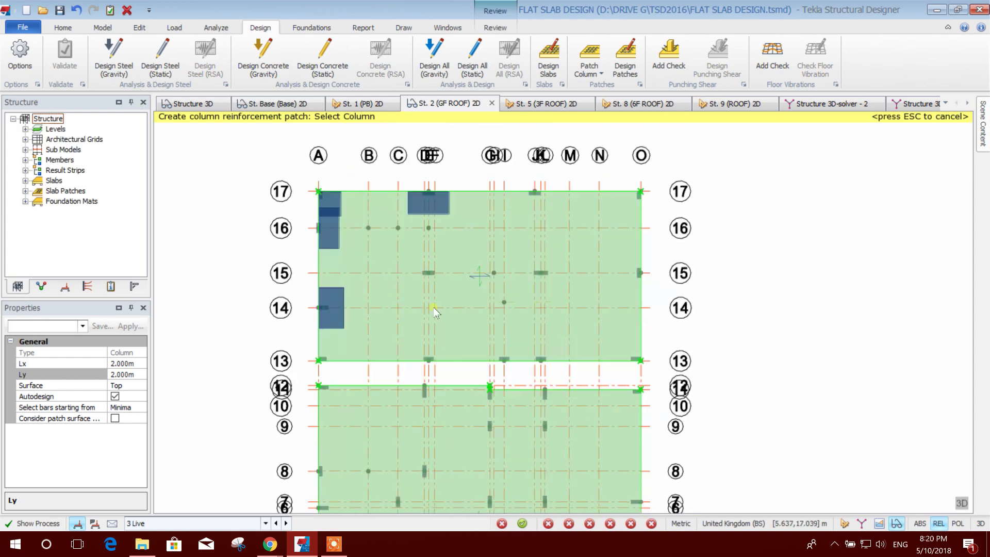
Place column patches at the columns near gridlines E/15, J/17 and O/17 of the upper slab.
left_click(429, 273)
left_click(539, 195)
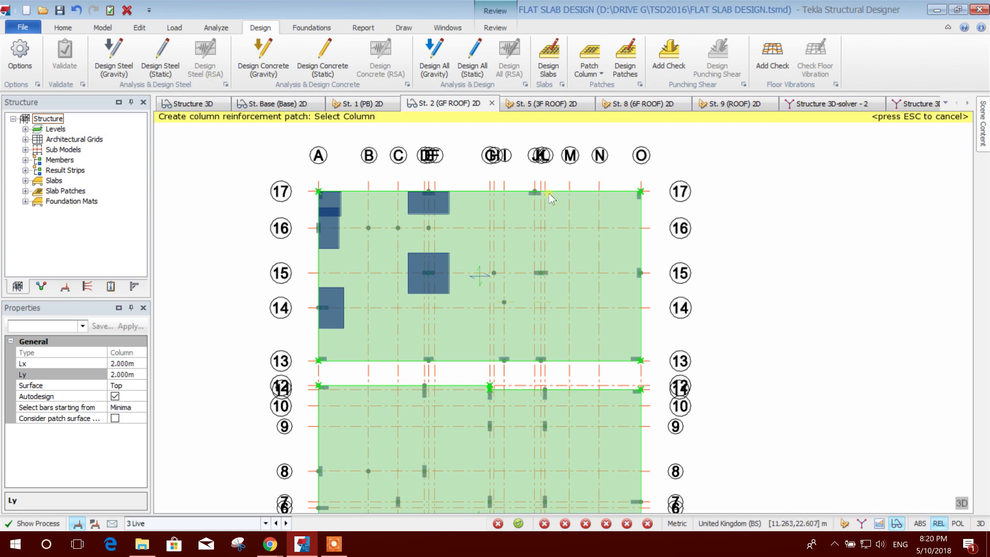
left_click(639, 196)
scroll(568, 246, "down", 2)
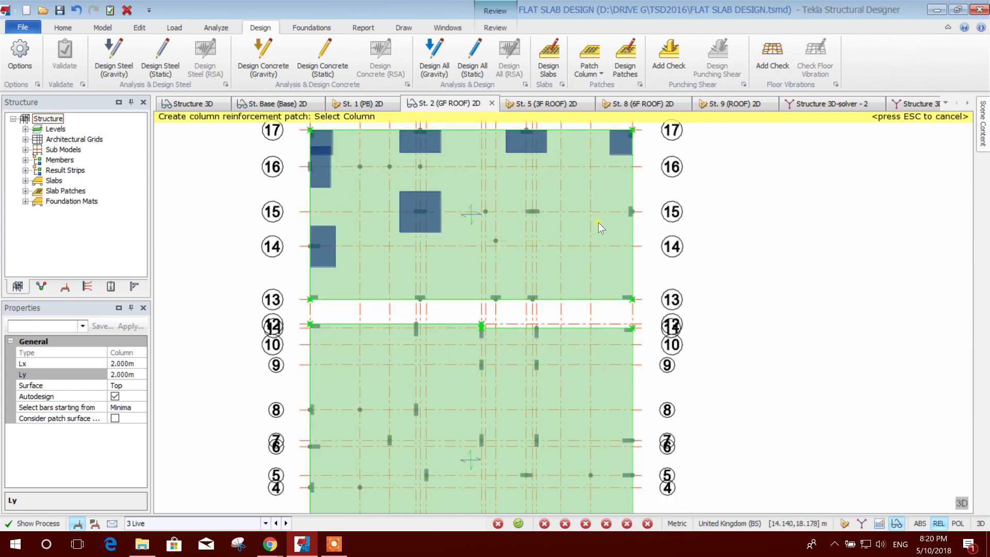
scroll(666, 344, "down", 1)
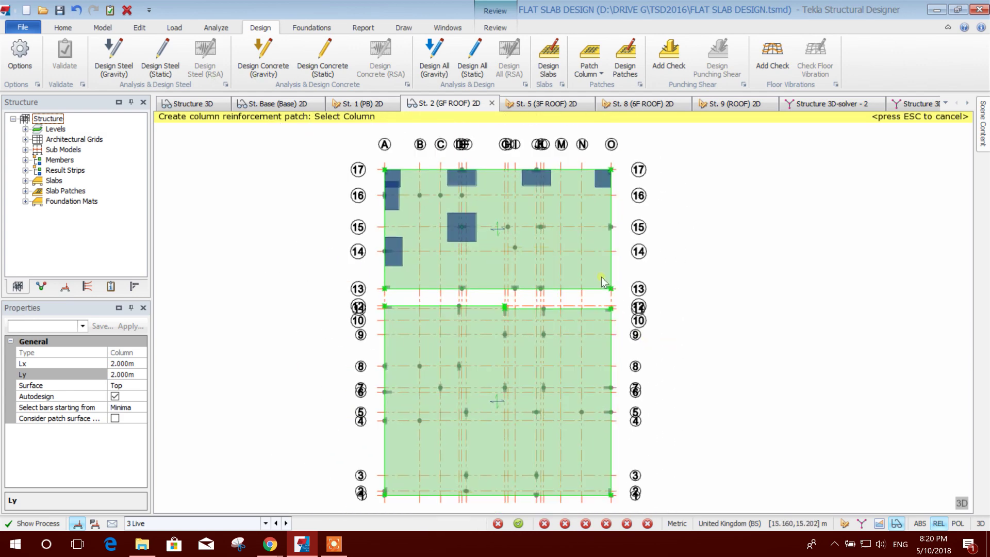
Add column patches to the columns near gridlines K/15 and O/15 and to all columns along gridline 13.
scroll(568, 251, "up", 2)
middle_click_drag(563, 207, 551, 238)
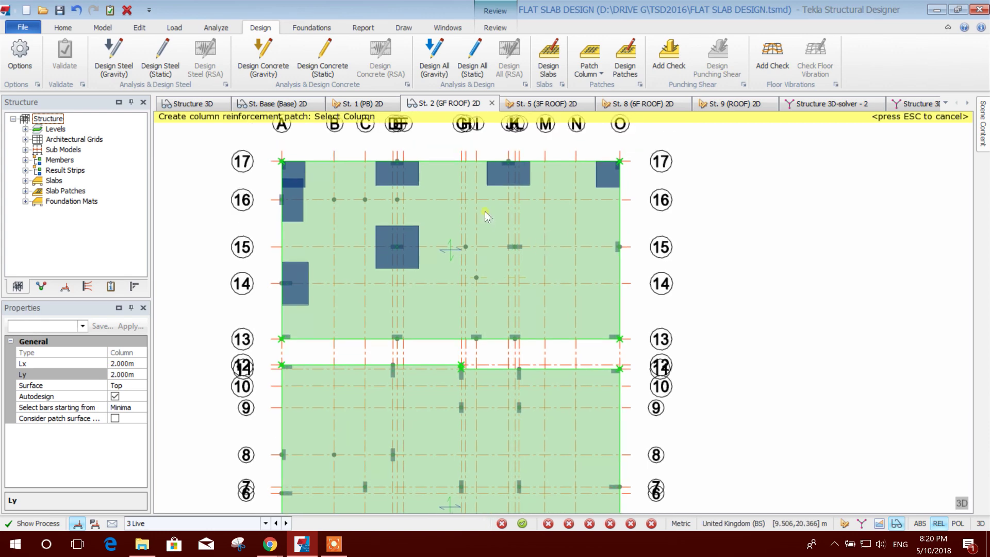
left_click_drag(485, 213, 653, 302)
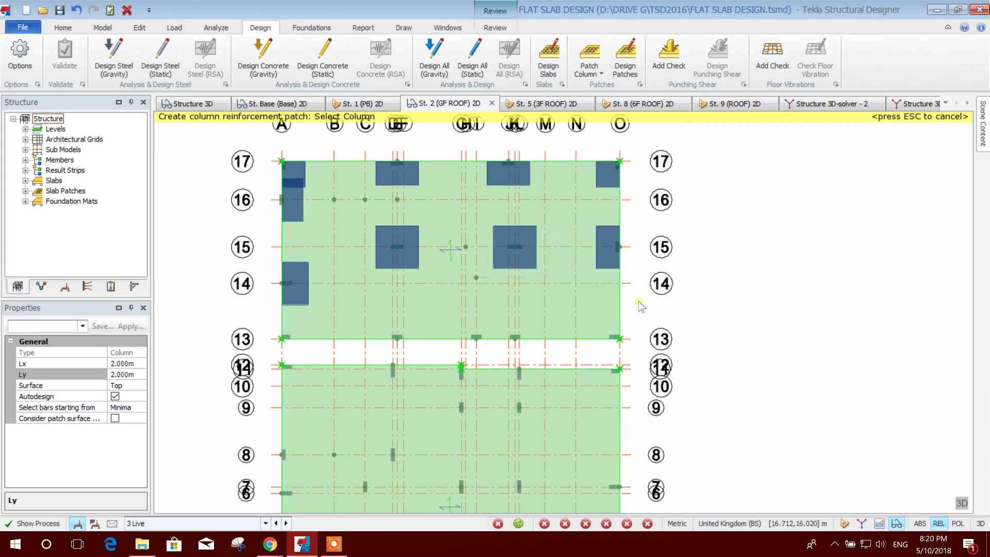
scroll(641, 306, "down", 1)
left_click_drag(297, 243, 663, 301)
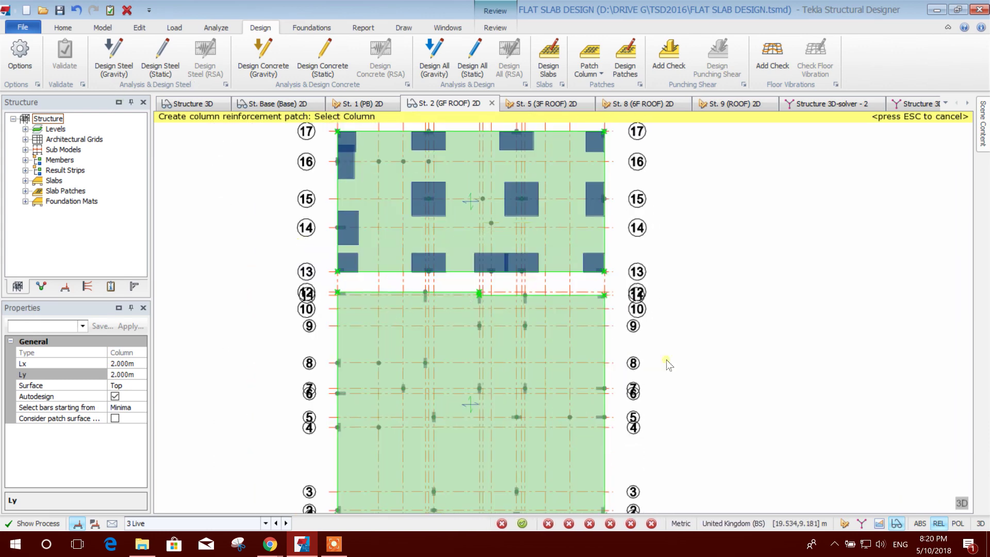
Add column patches to all the lower slab's columns between gridlines 1 and 12 at once, and end the patch command.
middle_click_drag(661, 298, 648, 212)
left_click_drag(292, 193, 655, 454)
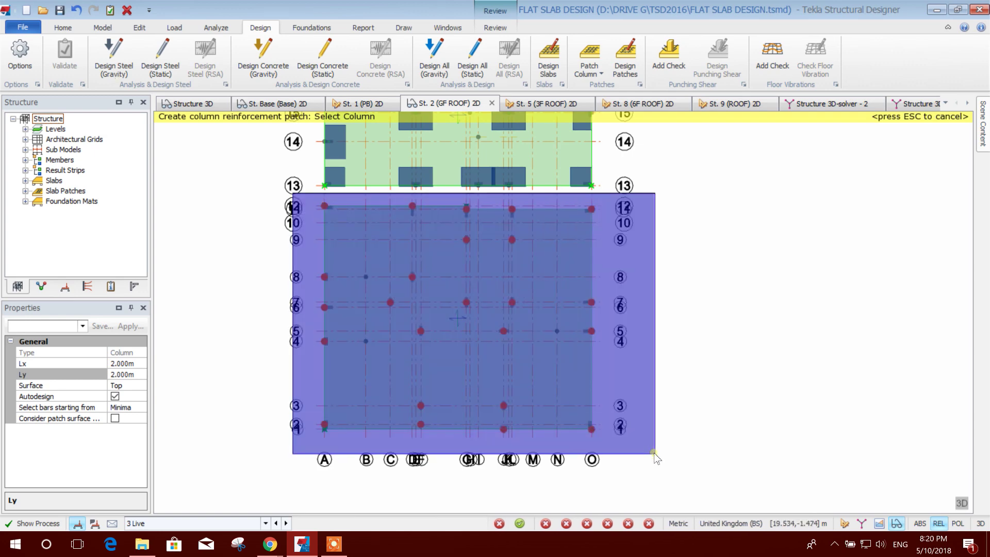
key("Escape")
Review the layout of the column patches across the upper and lower slabs.
middle_click_drag(661, 235, 665, 292)
scroll(628, 196, "down", 1)
middle_click_drag(628, 196, 604, 259)
scroll(453, 199, "up", 1)
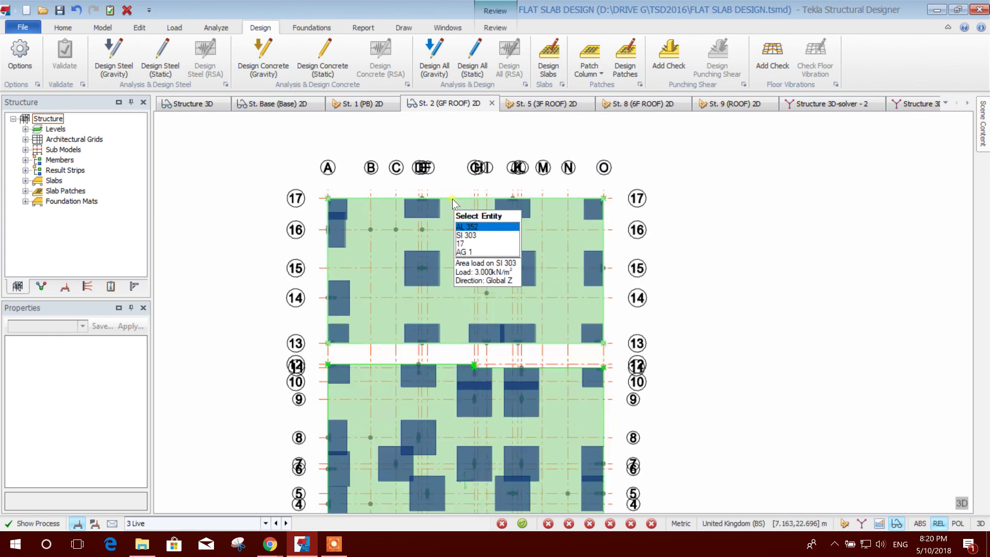
middle_click_drag(479, 243, 471, 192)
middle_click_drag(668, 310, 665, 281)
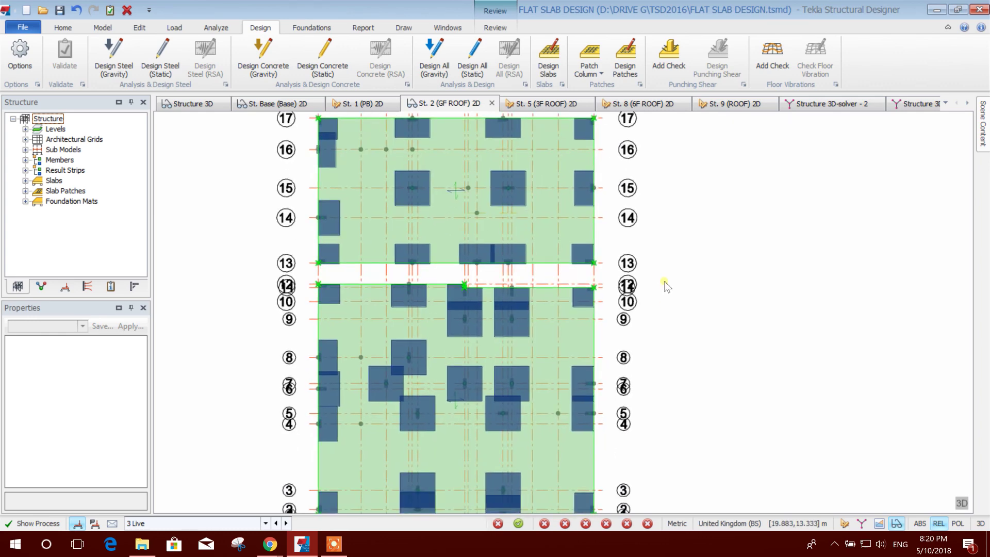
scroll(665, 281, "down", 2)
middle_click_drag(630, 348, 626, 314)
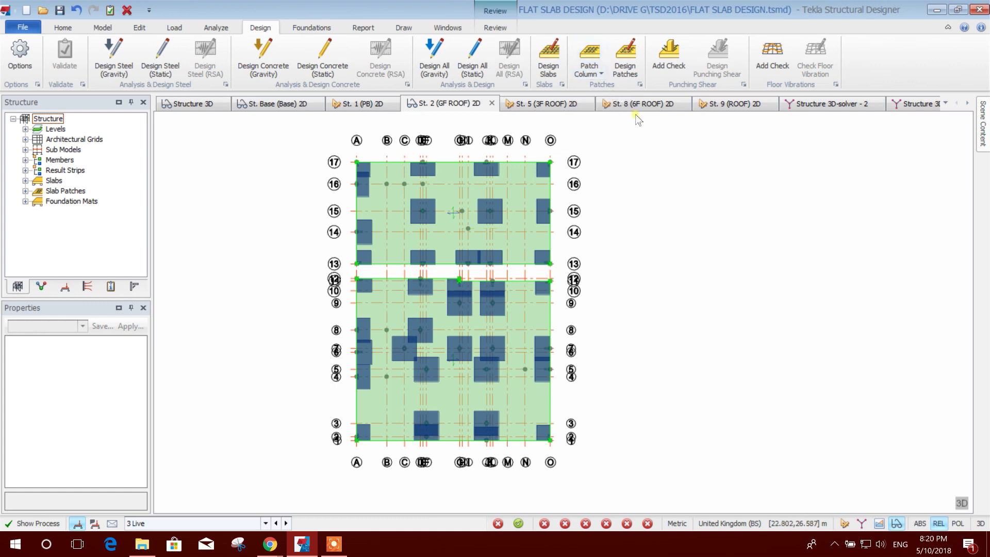
middle_click_drag(605, 202, 591, 219)
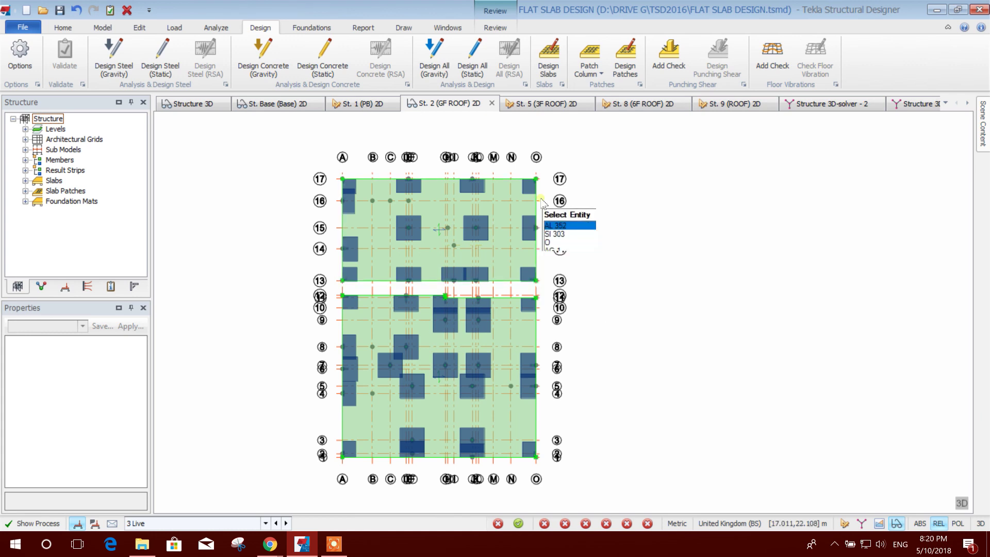
middle_click_drag(636, 286, 631, 285)
Design the slabs and the column reinforcement patches, and check the design status of both GF ROOF slabs.
left_click(550, 67)
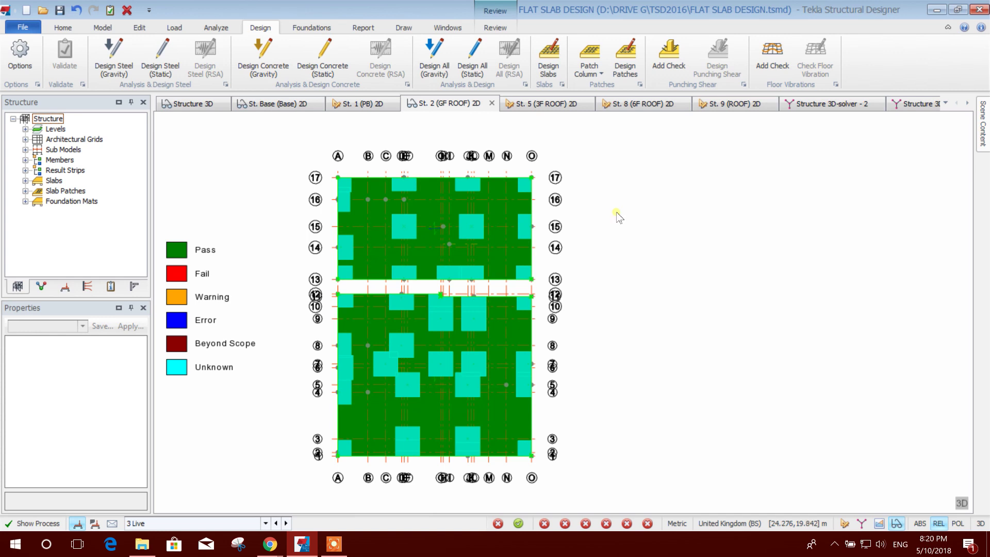
middle_click_drag(617, 316, 613, 311)
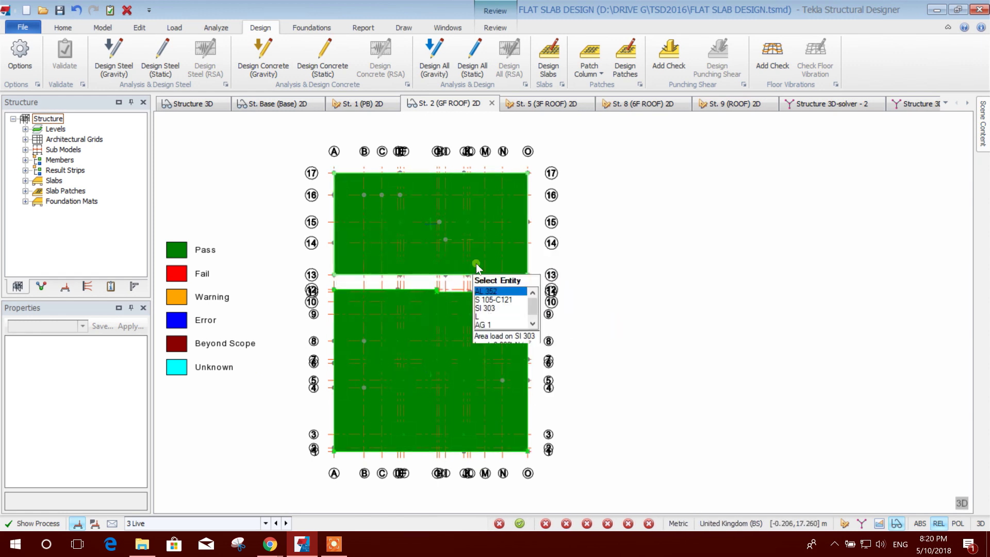
middle_click_drag(629, 214, 636, 234)
middle_click_drag(643, 323, 659, 274)
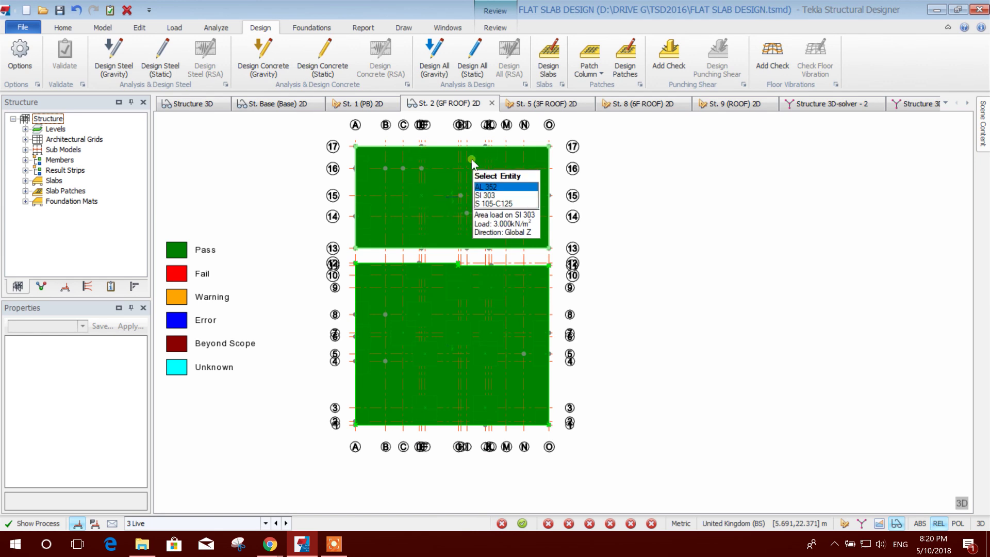
Examine the design status of both GF ROOF slabs and clear the status display to show the column patches again.
middle_click_drag(623, 313, 633, 284)
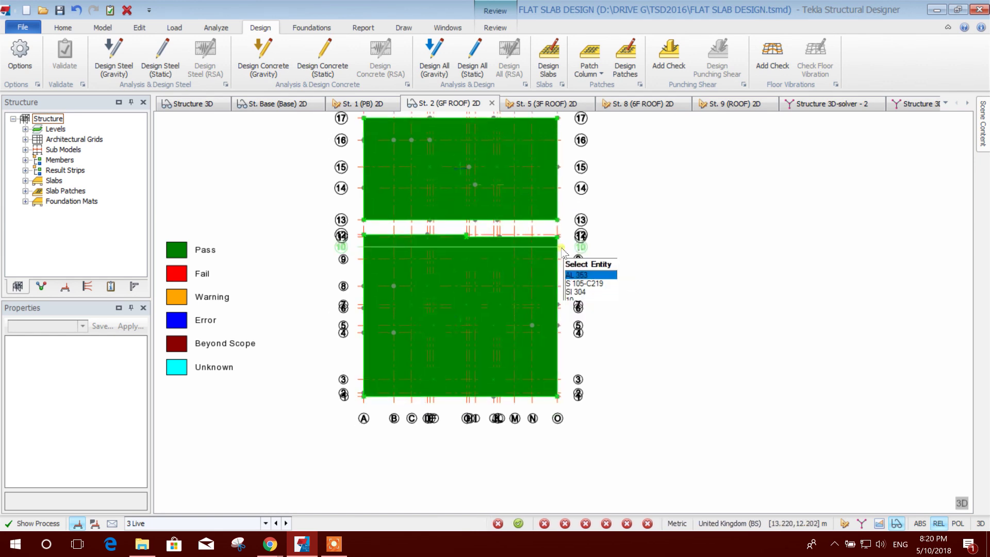
middle_click_drag(562, 249, 545, 289)
middle_click_drag(595, 202, 573, 248)
scroll(439, 267, "down", 1)
middle_click_drag(528, 379, 543, 323)
scroll(450, 203, "up", 1)
scroll(450, 204, "down", 1)
middle_click_drag(599, 258, 591, 301)
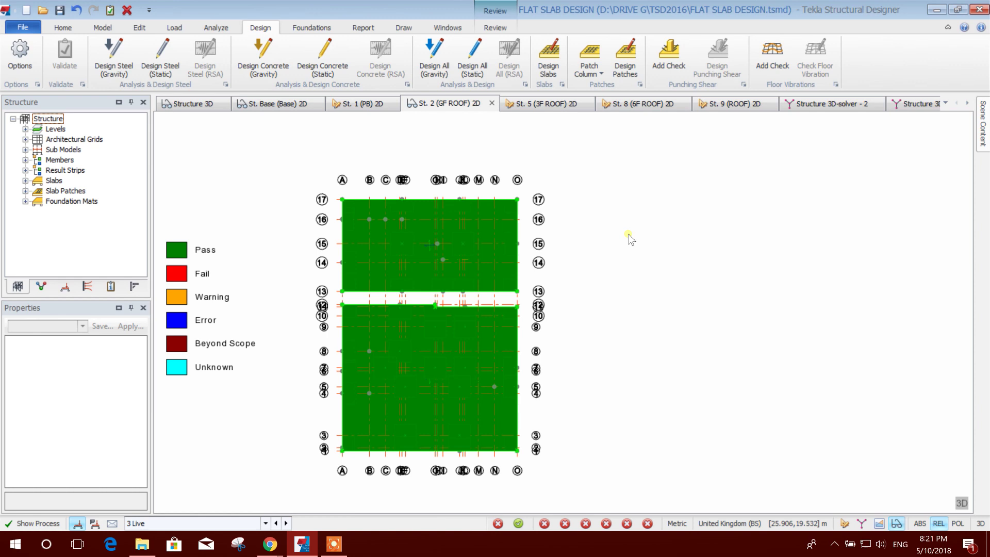
middle_click_drag(624, 348, 636, 308)
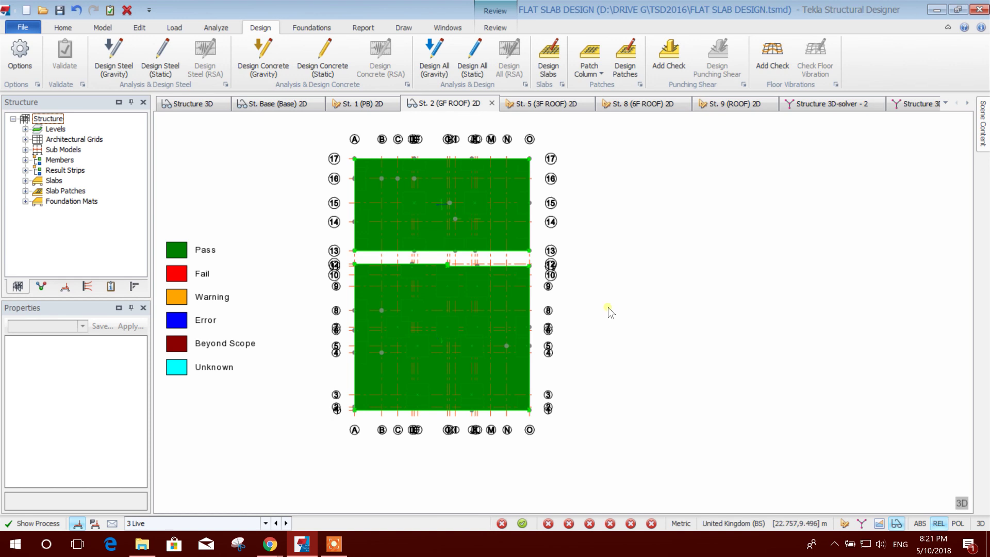
key("Escape")
middle_click_drag(645, 253, 640, 280)
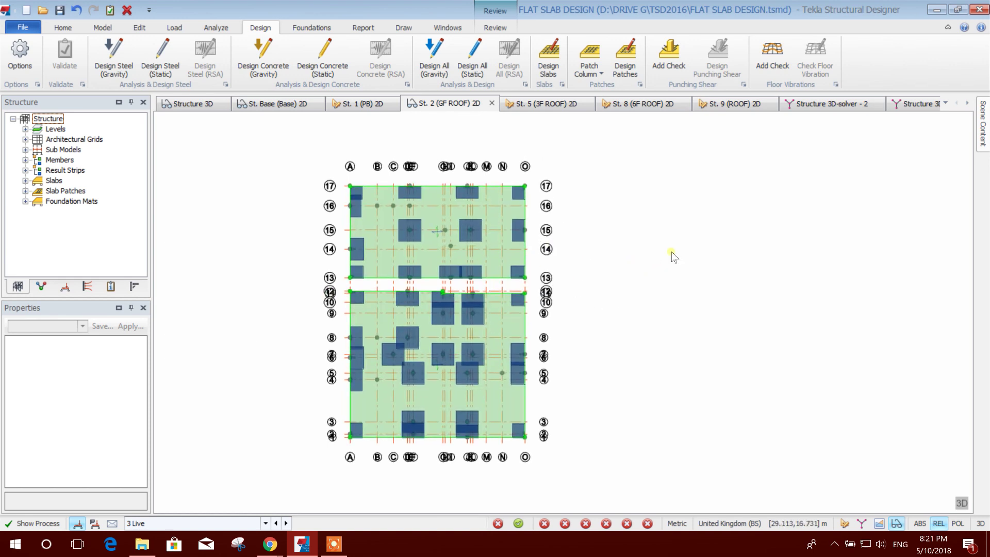
middle_click_drag(671, 252, 668, 263)
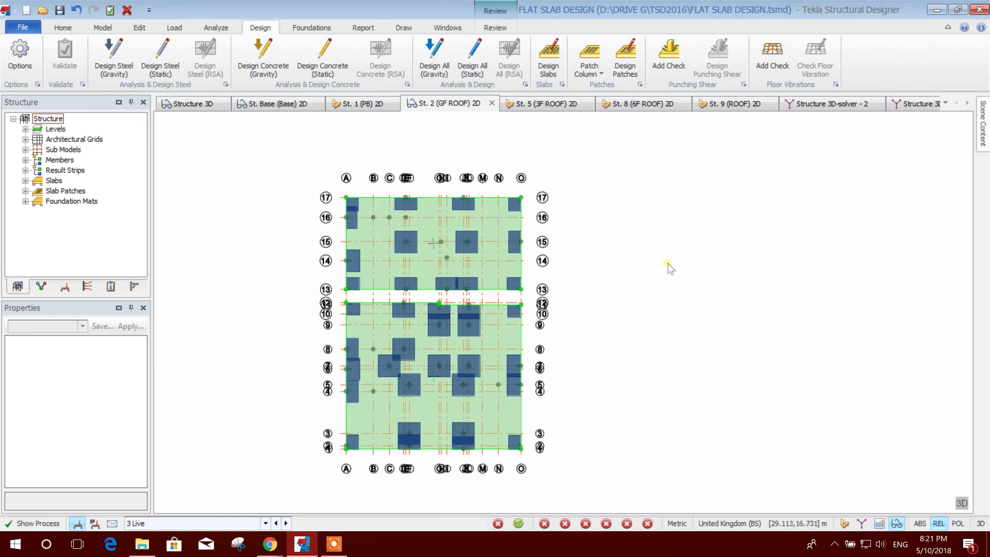
Show the FE Chasedown results for GF ROOF and display the 2D strip results as deflection.
left_click(879, 524)
left_click(861, 525)
middle_click_drag(635, 374, 638, 347)
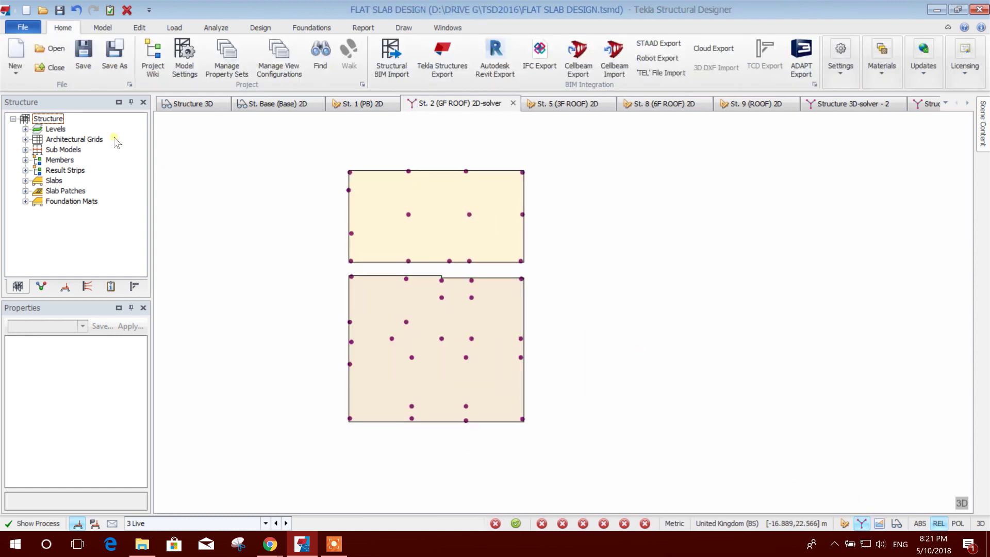
left_click(880, 524)
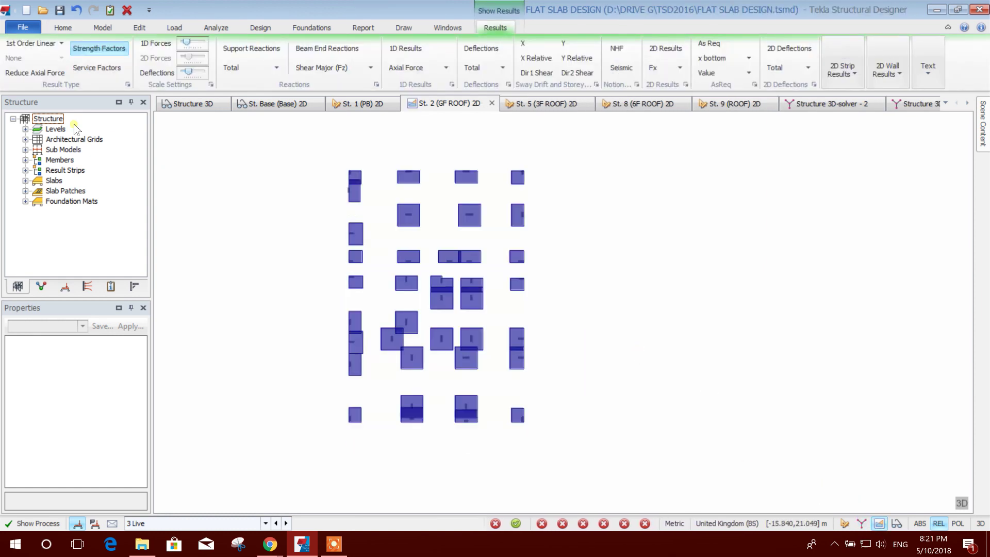
left_click(44, 43)
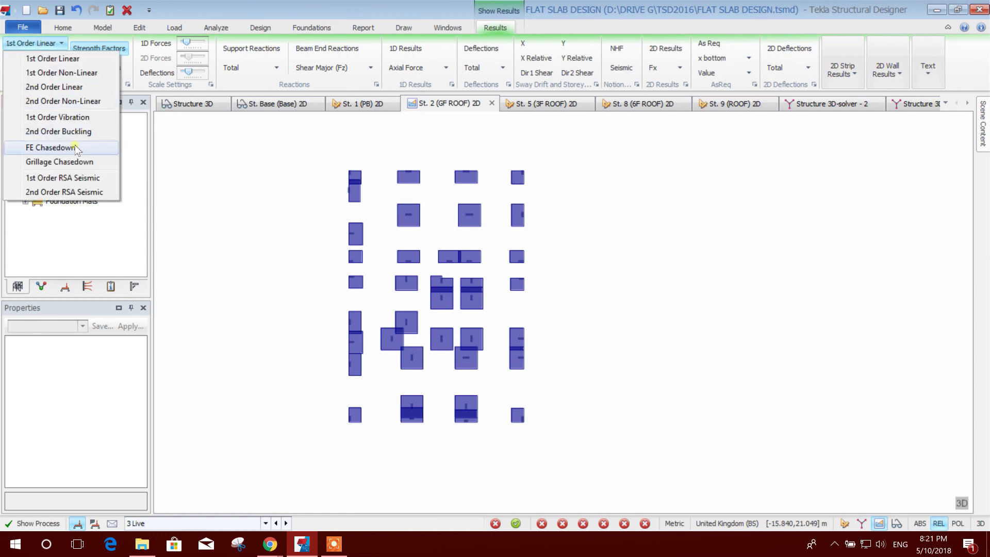
left_click(50, 147)
mouse_move(406, 284)
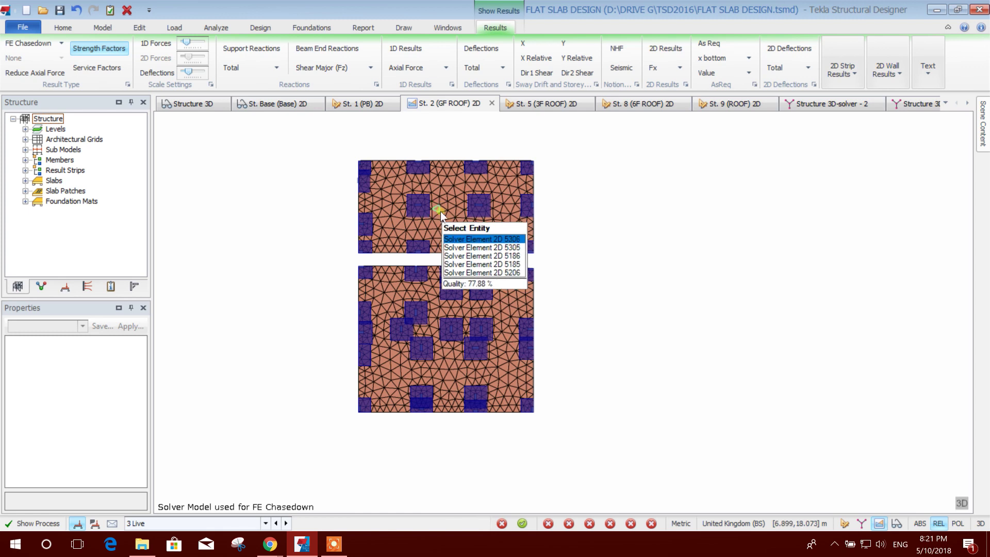
middle_click_drag(588, 238, 572, 247)
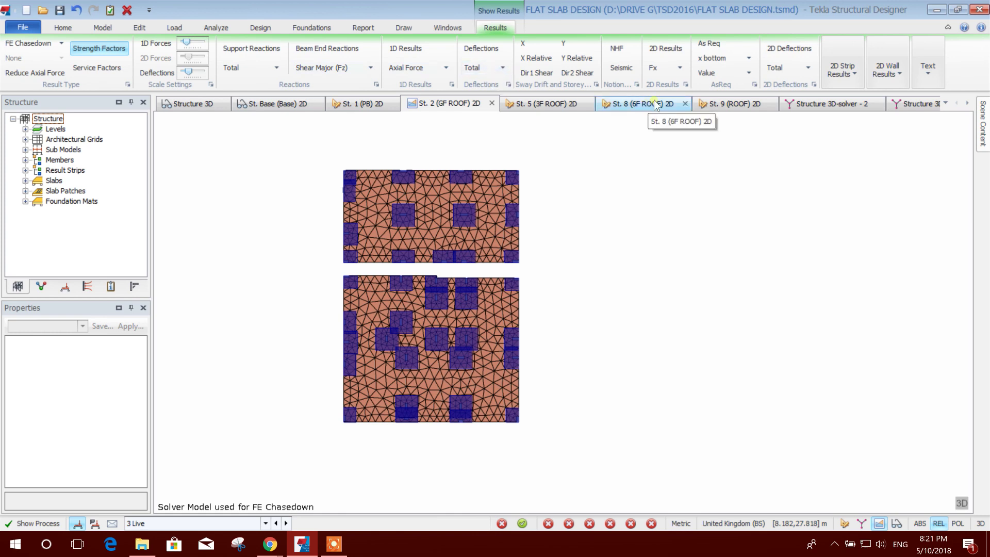
left_click(849, 77)
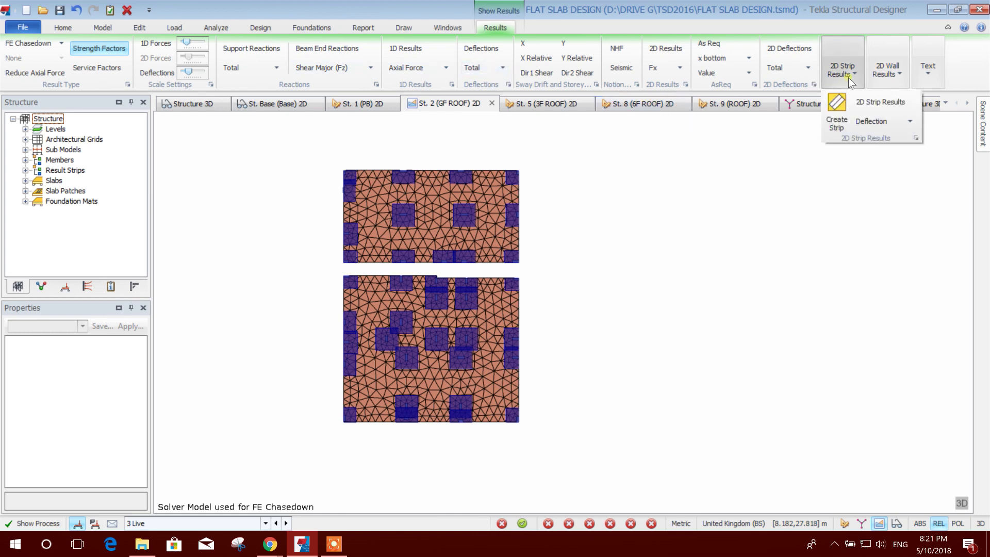
left_click(864, 102)
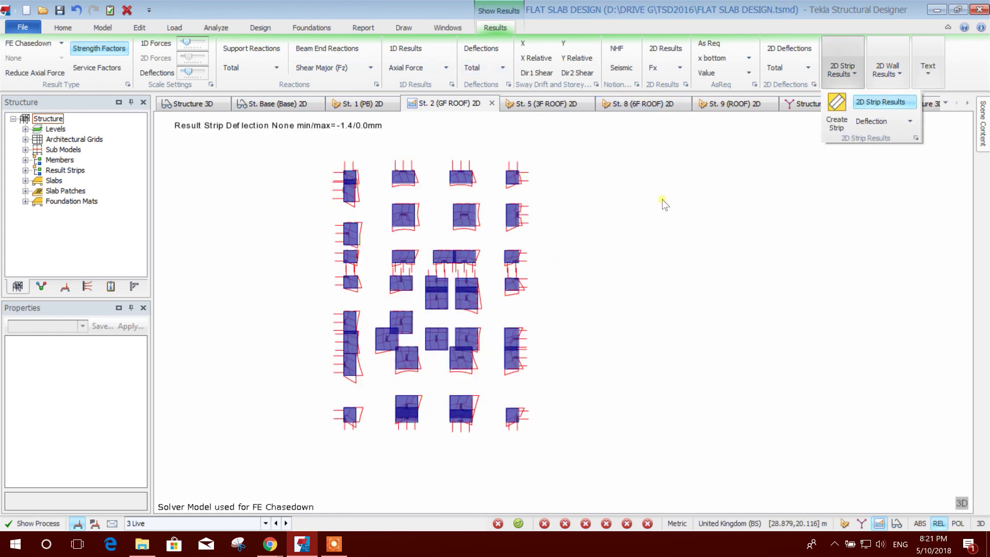
left_click(831, 122)
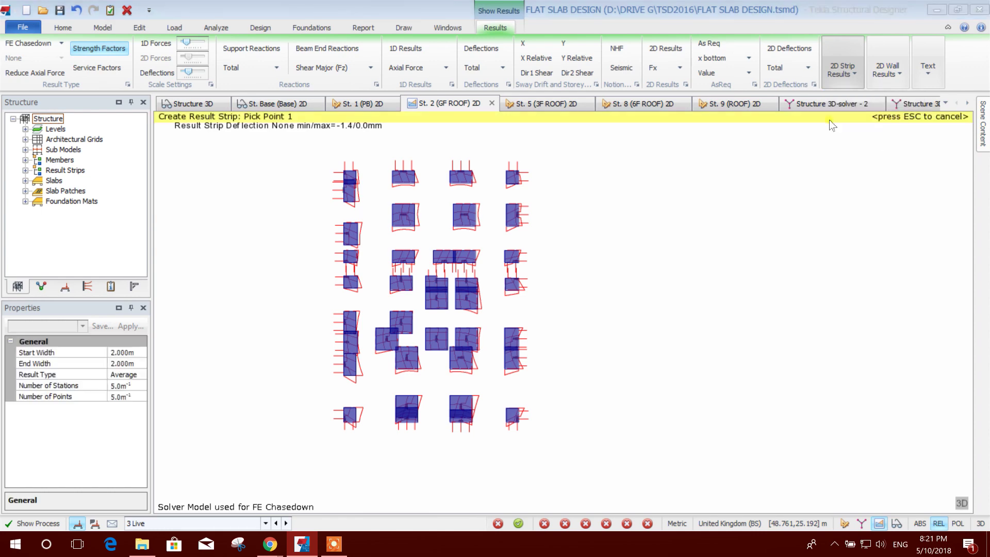
scroll(353, 193, "up", 1)
scroll(354, 191, "down", 2)
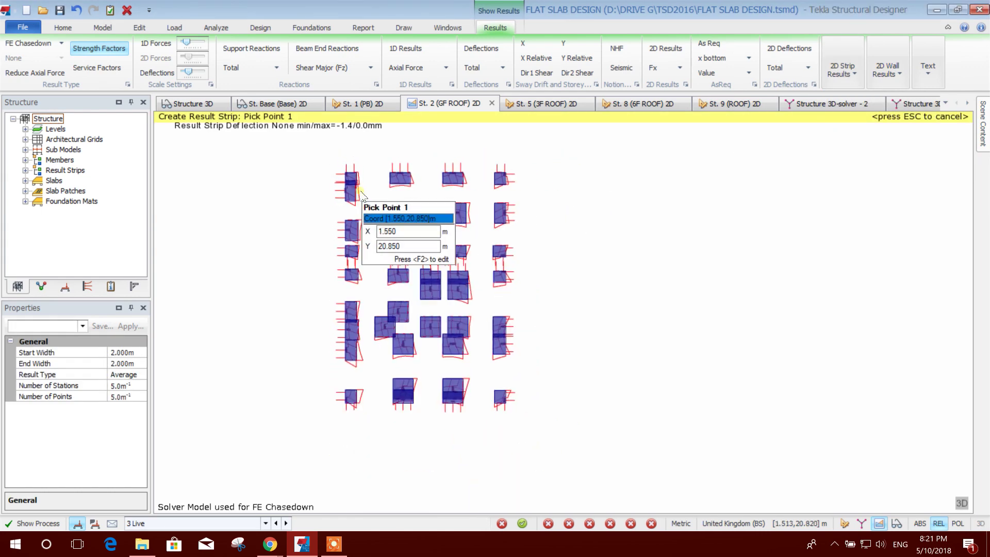
scroll(423, 280, "up", 2)
View the GF ROOF level in 3D and inspect the 2D strip results as Design Moment around the columns.
left_click(962, 503)
scroll(492, 348, "up", 2)
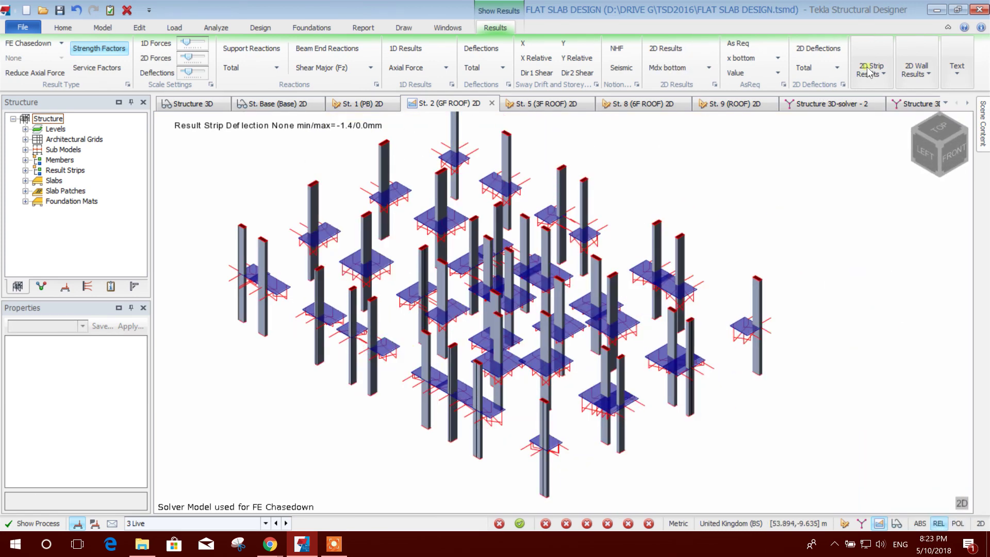
left_click(885, 80)
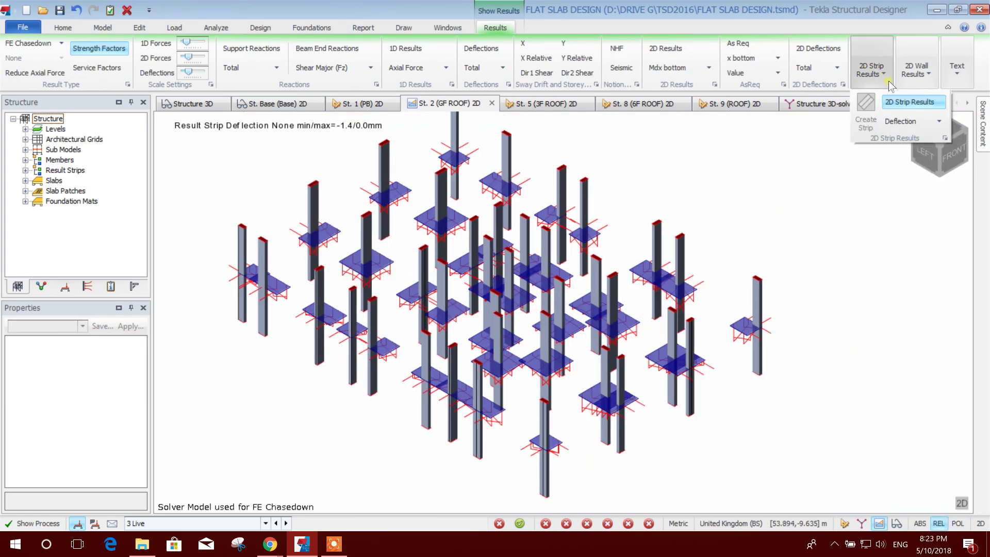
left_click(940, 122)
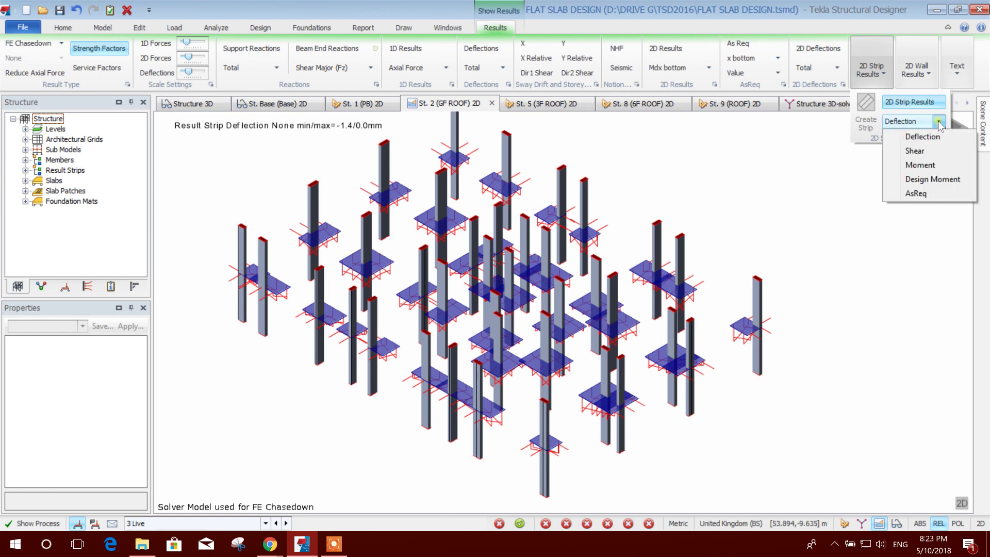
left_click(928, 179)
scroll(579, 330, "up", 5)
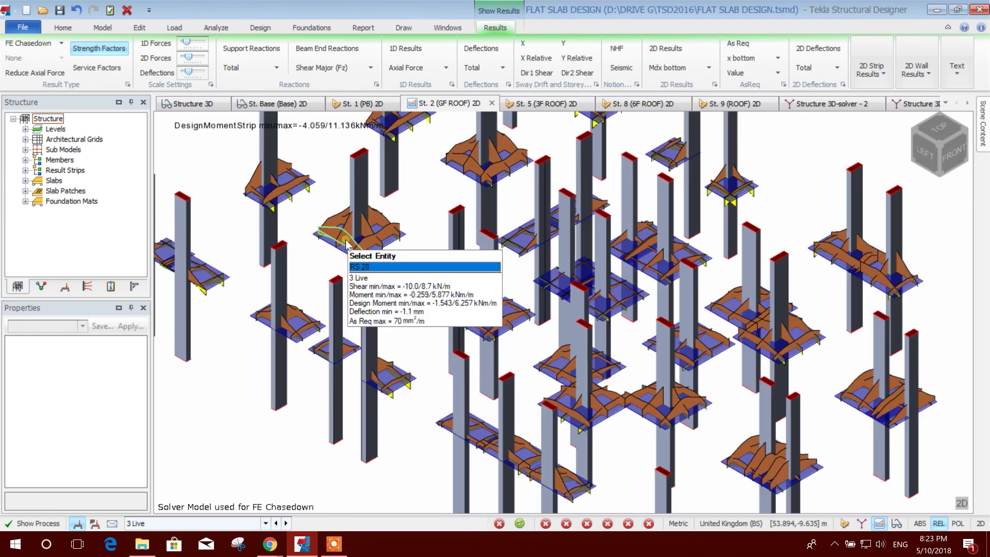
scroll(579, 330, "down", 2)
scroll(565, 361, "down", 3)
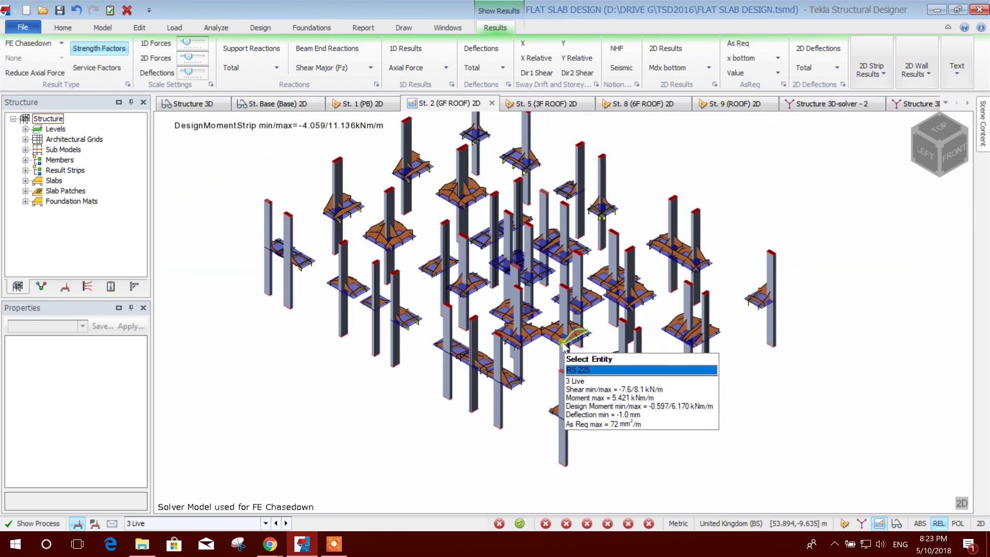
Hide the 2D strip results on GF ROOF and close the Structure 3D-solver view.
left_click(884, 77)
left_click(903, 106)
left_click(934, 103)
left_click(888, 80)
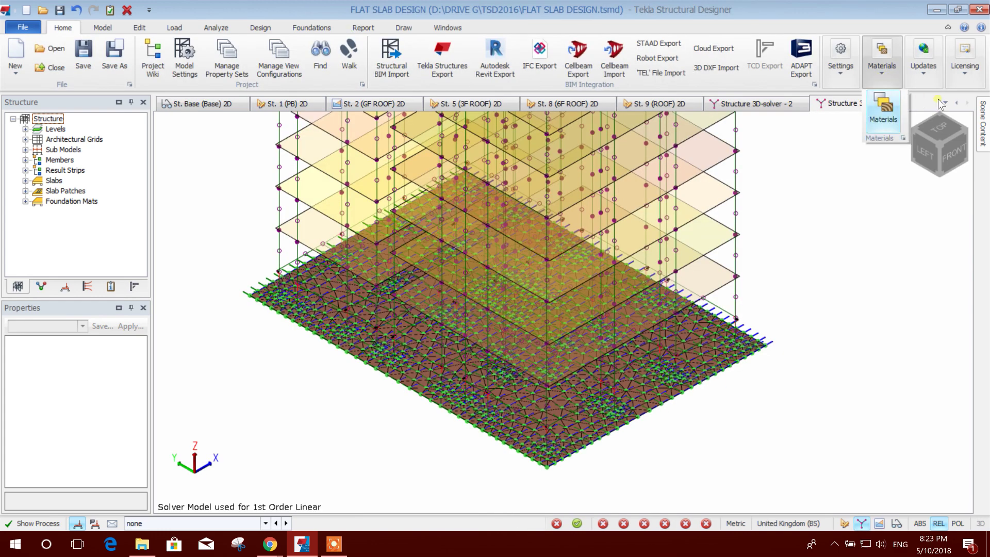
left_click(813, 235)
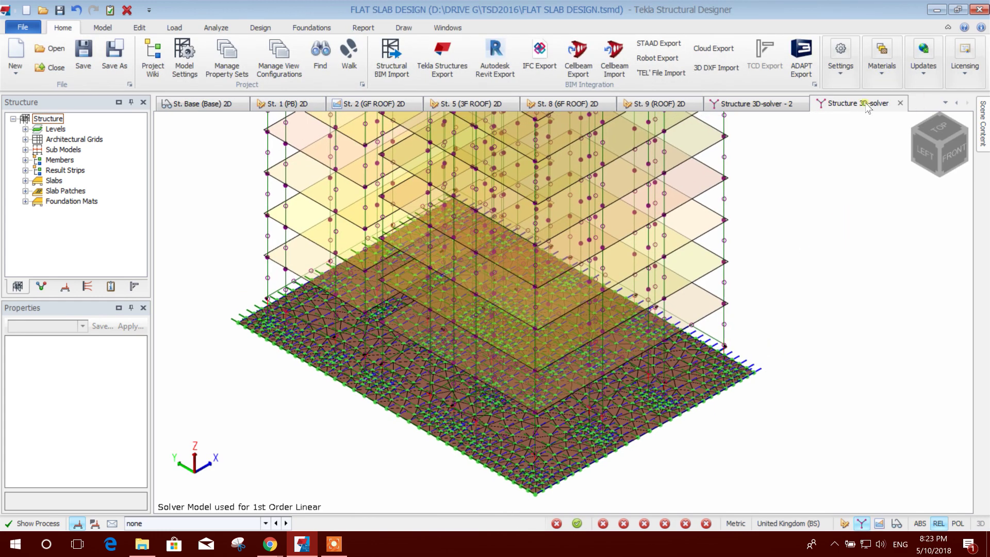
left_click(900, 103)
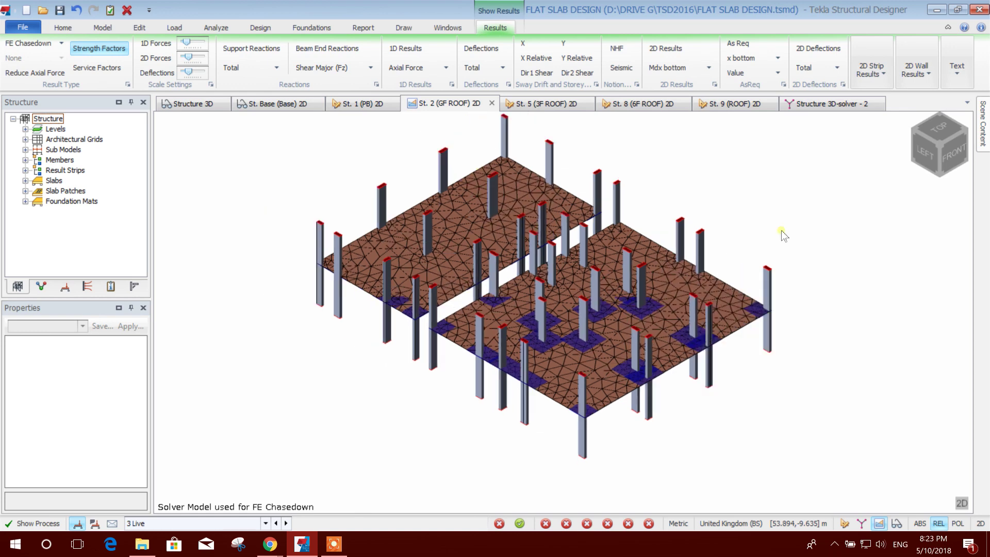
Display the 2D strip results as Shear and open the strip diagrams of result strip RS 141.
left_click(888, 72)
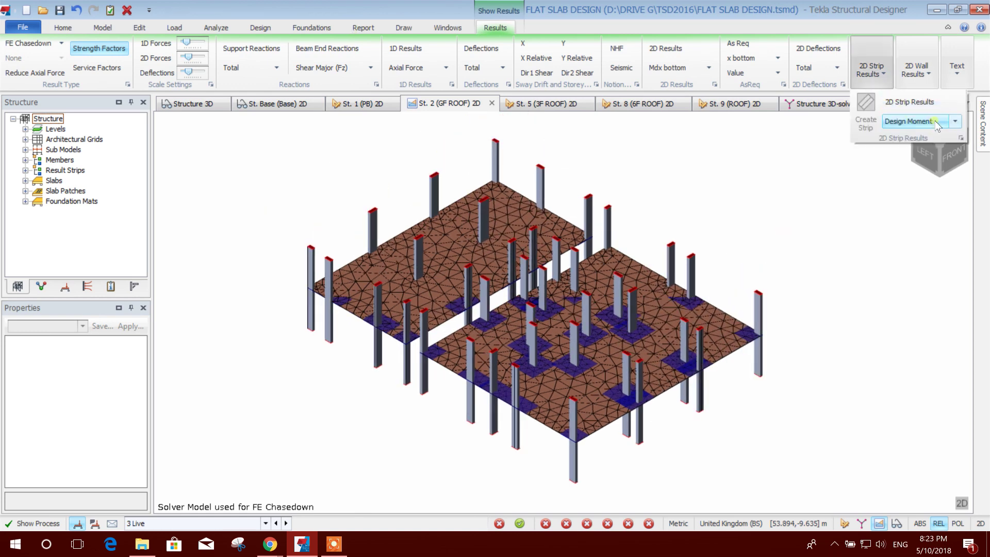
left_click(956, 122)
left_click(932, 151)
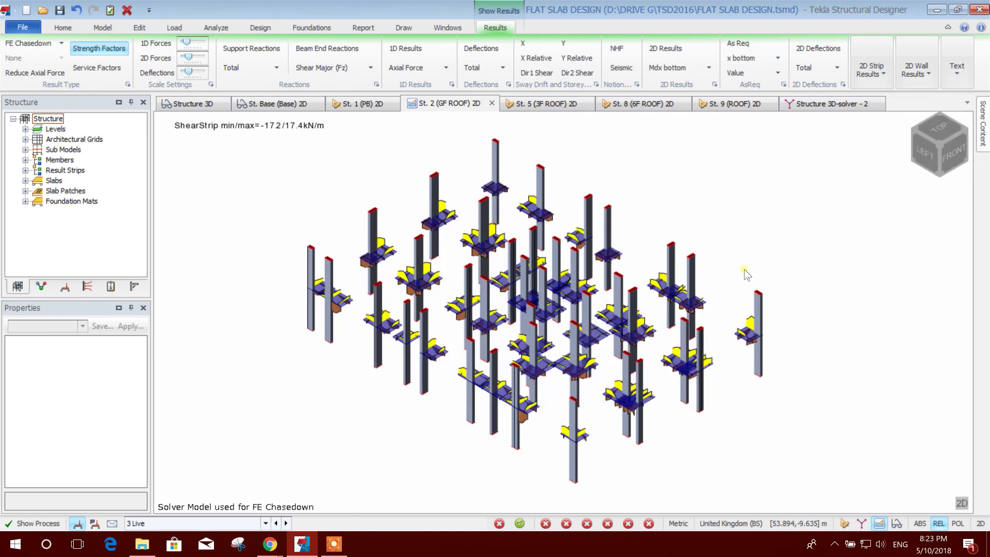
scroll(422, 409, "up", 5)
mouse_move(404, 325)
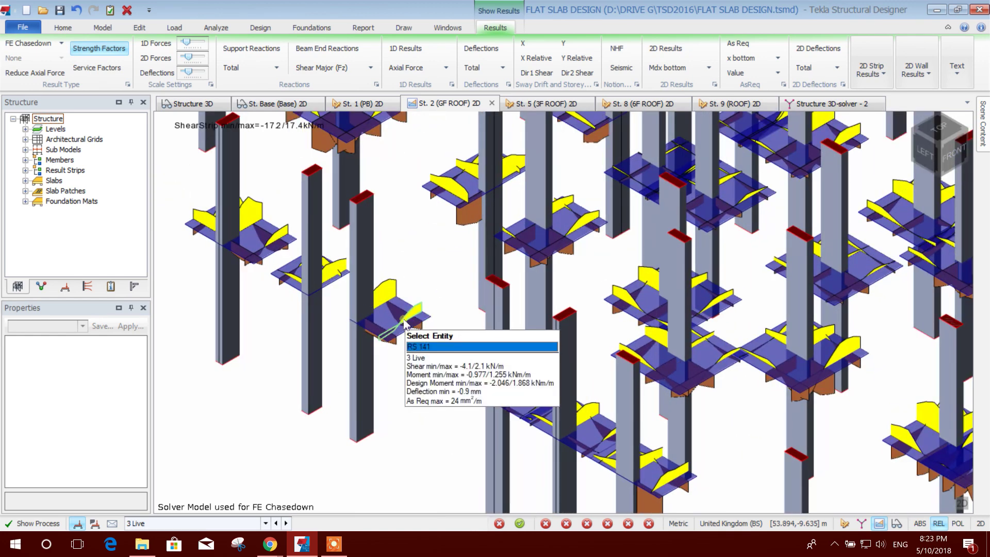
right_click(405, 324)
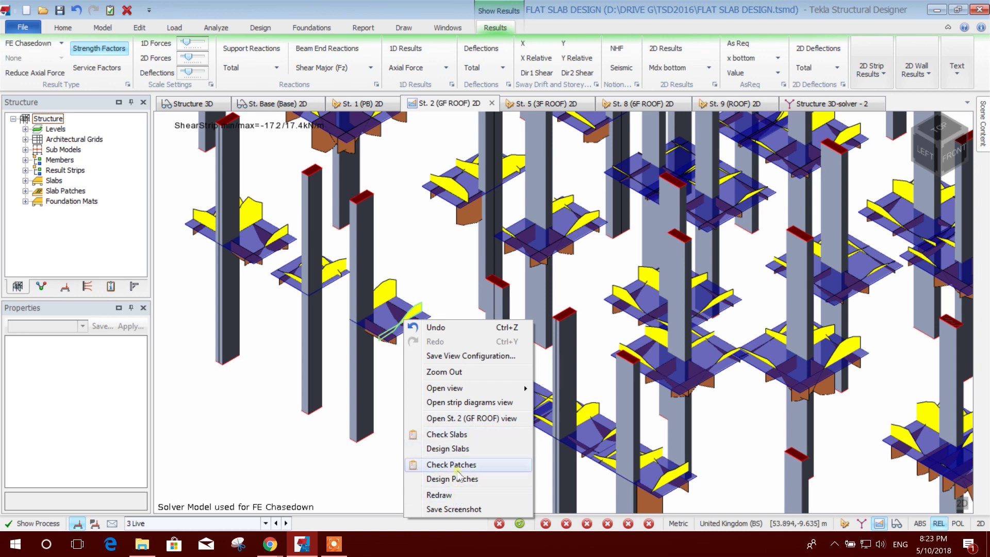
left_click(483, 403)
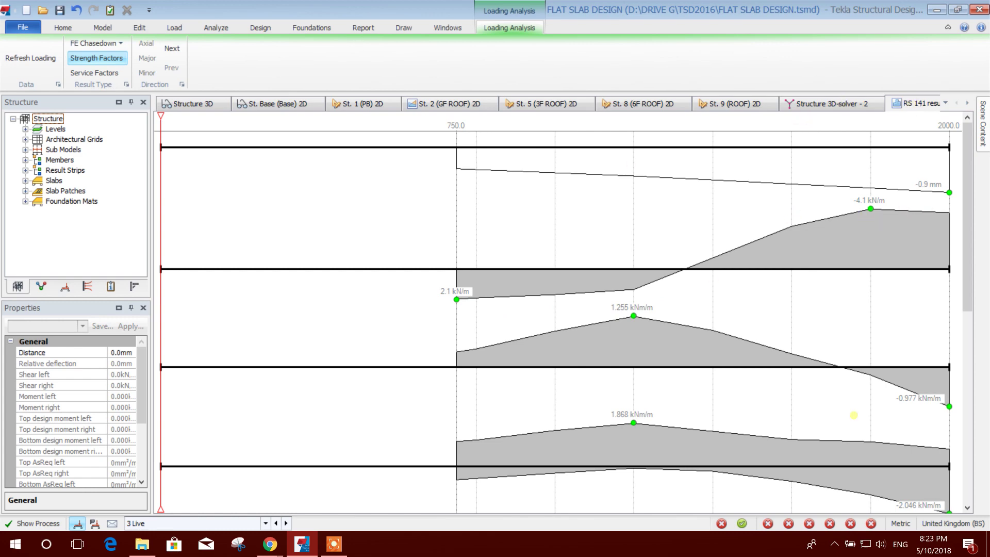
Return to the GF ROOF view and display the 2D strip results as Design Moment.
left_click(449, 104)
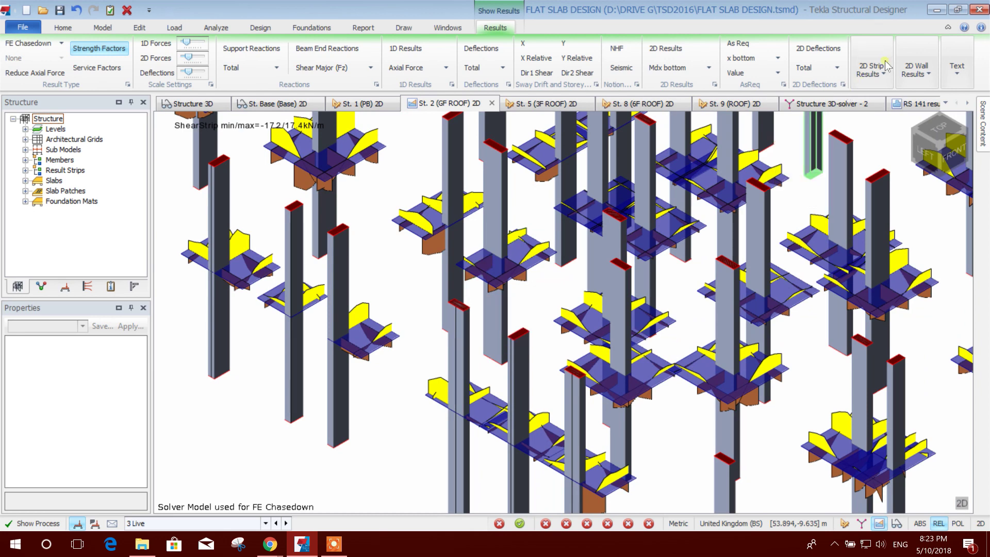
left_click(881, 73)
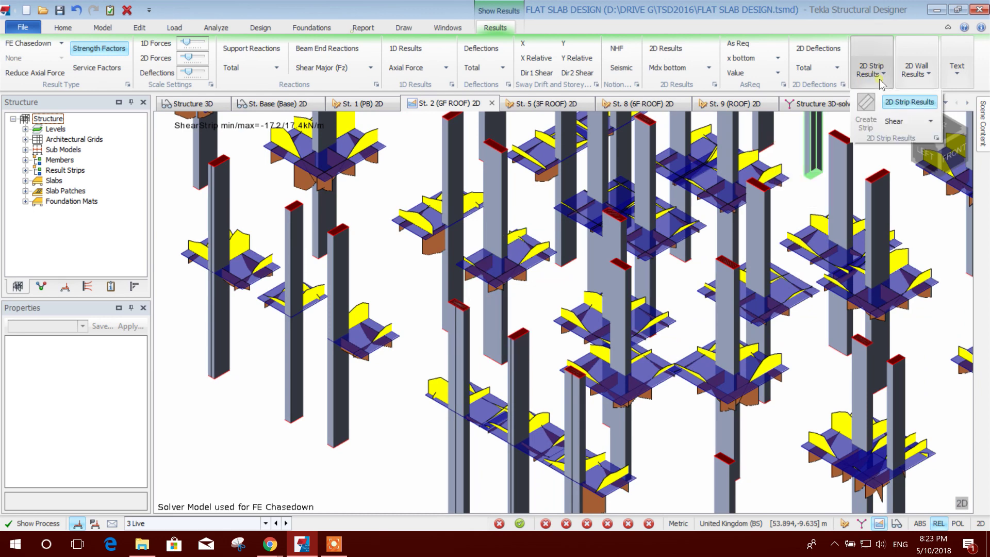
left_click(909, 102)
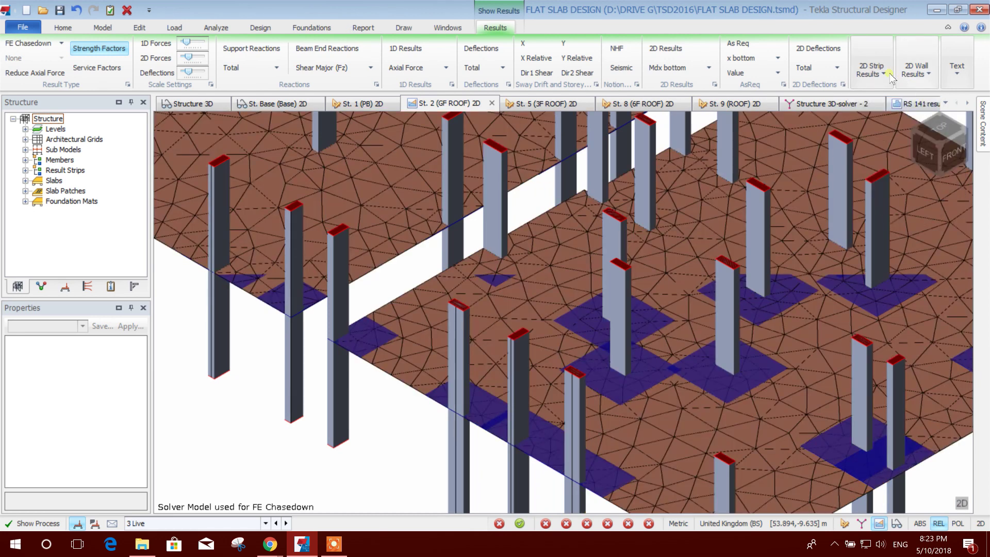
left_click(931, 122)
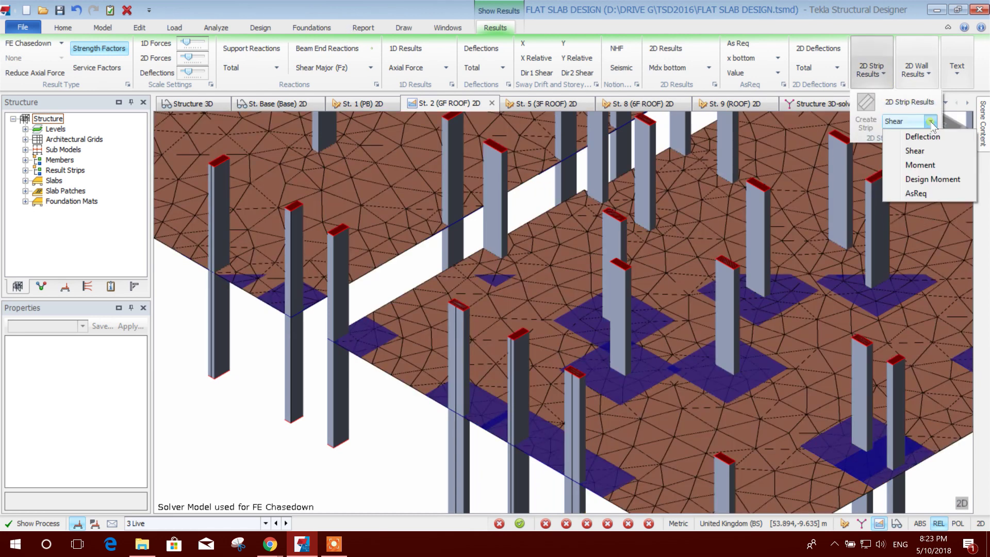
left_click(928, 179)
mouse_move(375, 342)
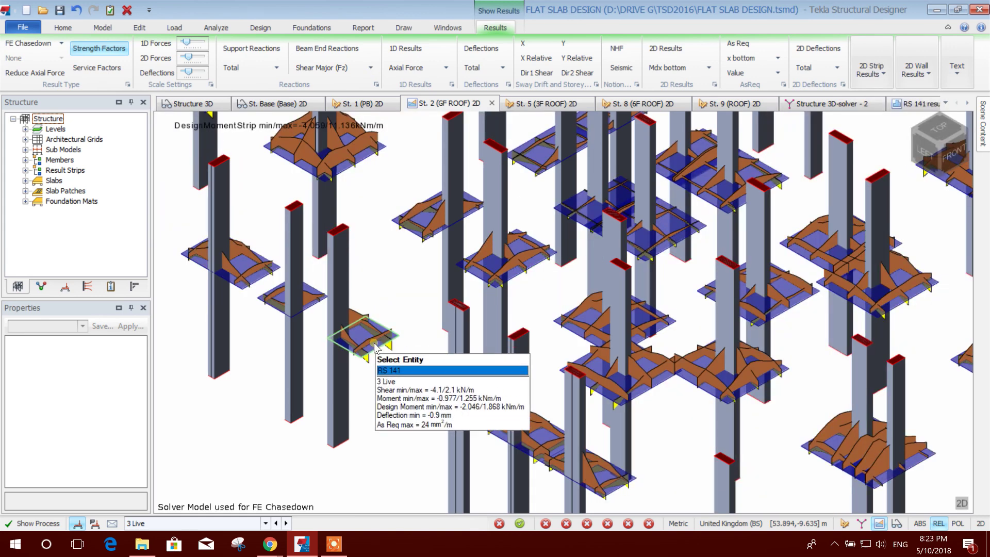
Open the strip diagrams of result strip RS 132 on the slab's edge patches.
left_click(551, 434)
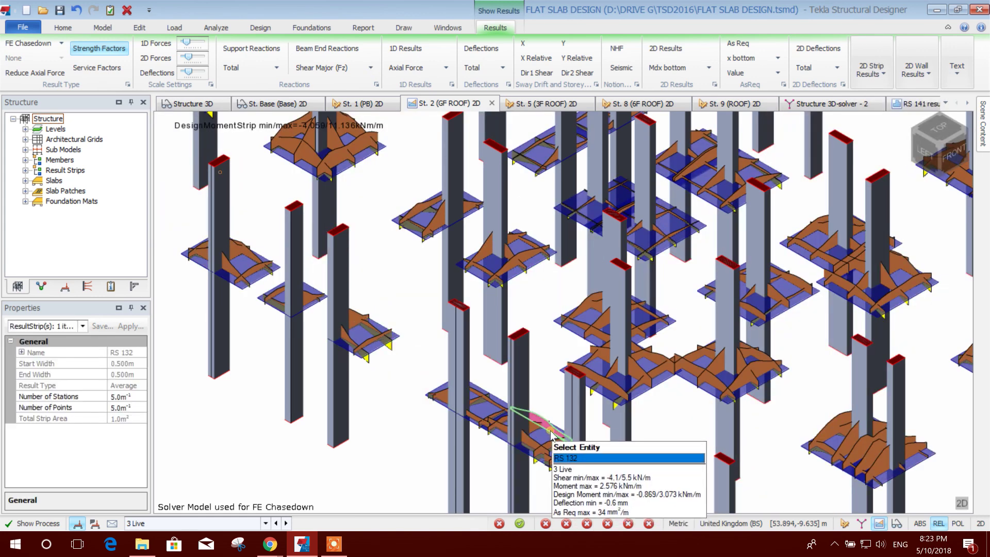
right_click(550, 434)
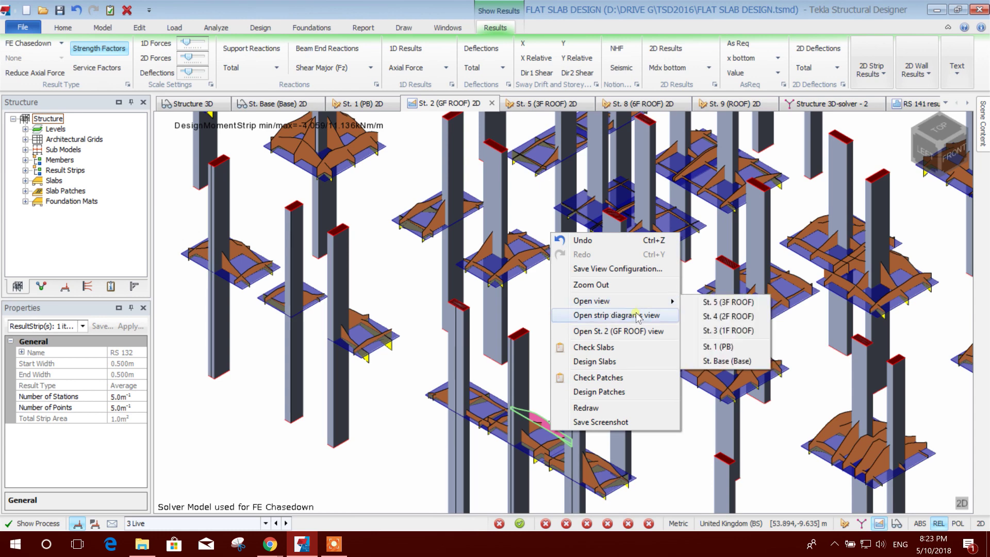
left_click(639, 316)
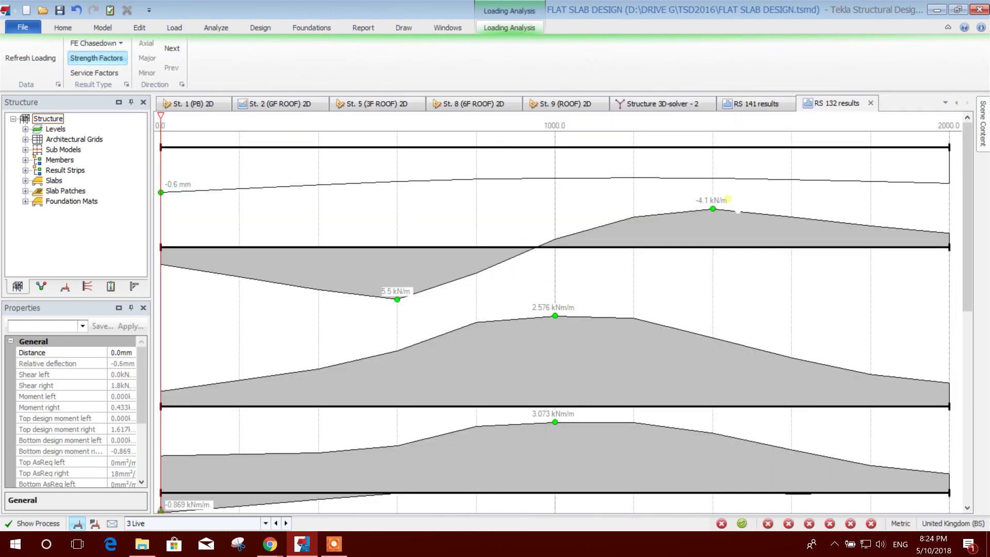
Close the strip diagram views of RS 132 and RS 141 and return to the GF ROOF view.
left_click(871, 104)
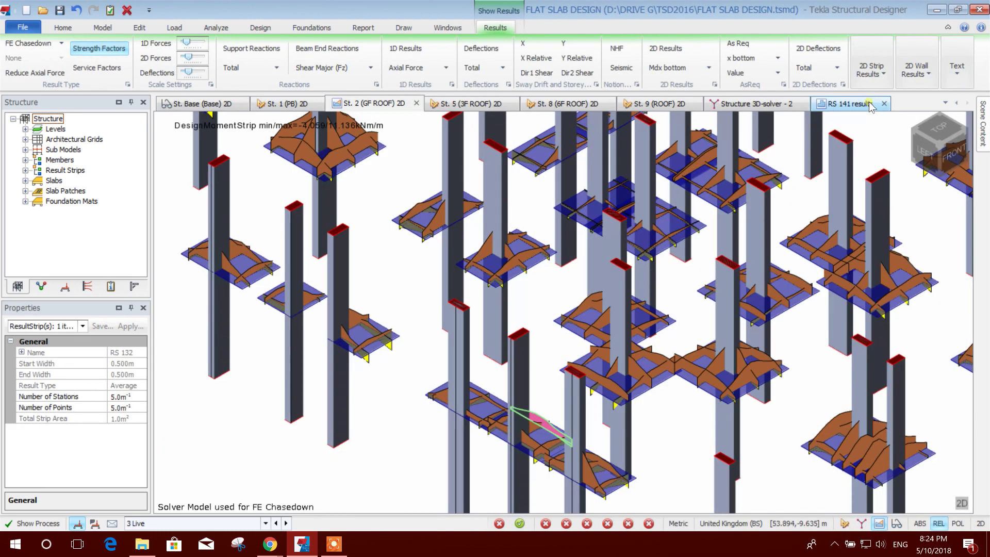
left_click(885, 105)
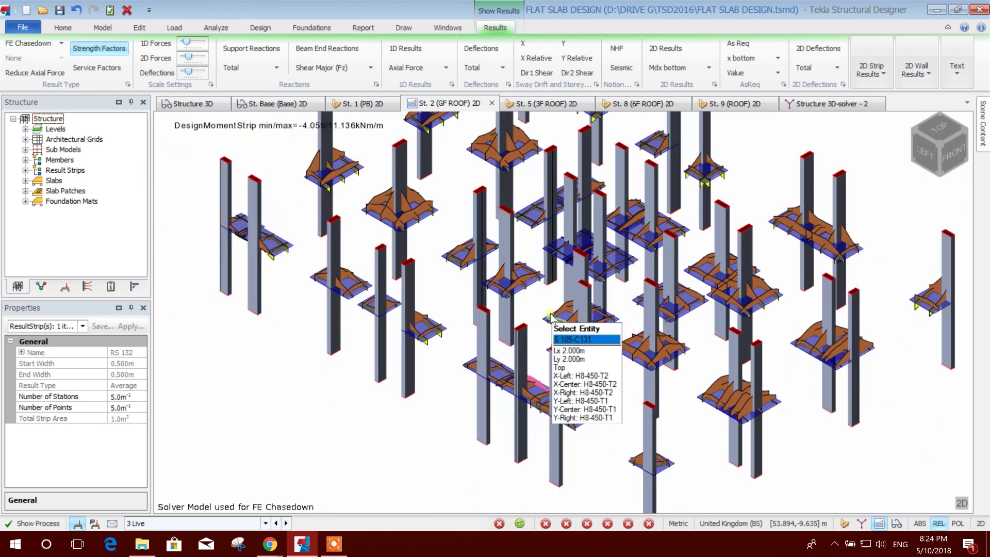
scroll(563, 324, "down", 3)
scroll(566, 361, "up", 4)
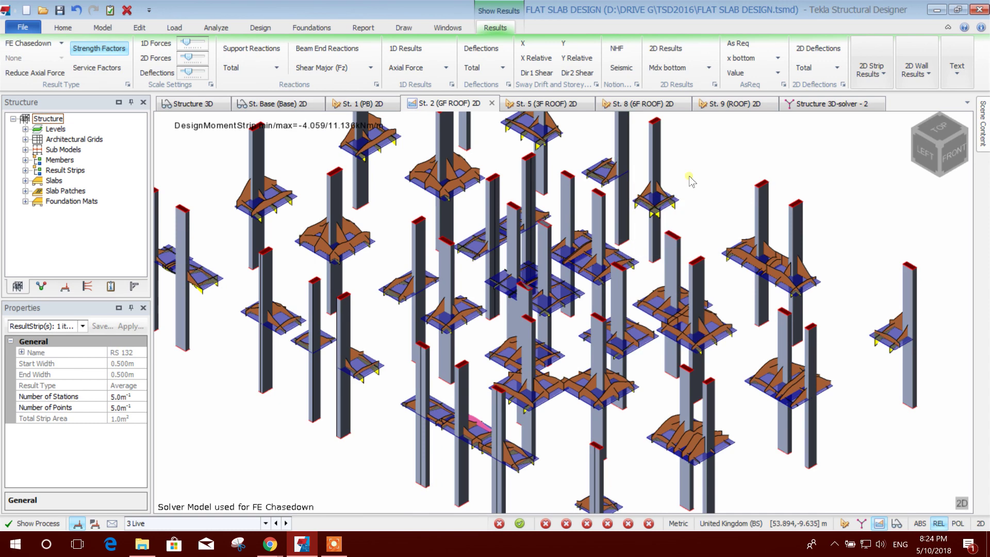
middle_click_drag(723, 177, 720, 203)
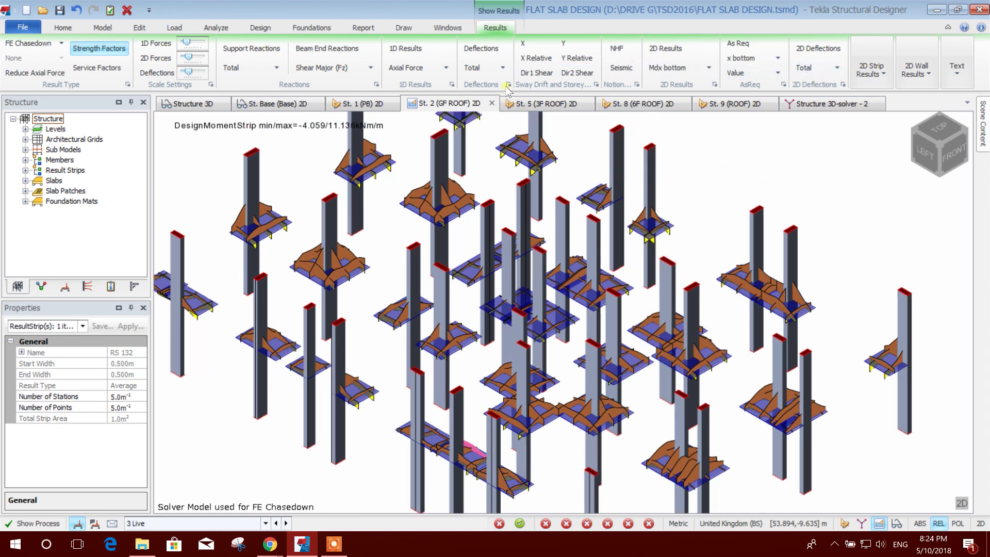
Turn off the 2D strip results on the GF ROOF slabs.
left_click(503, 68)
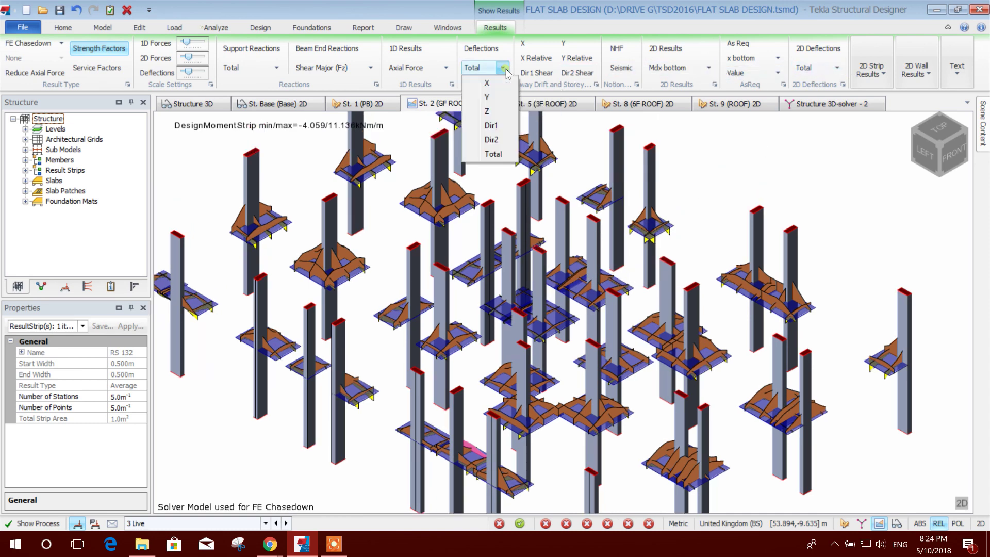
left_click(884, 71)
left_click(902, 103)
scroll(741, 156, "down", 1)
middle_click_drag(740, 156, 713, 183)
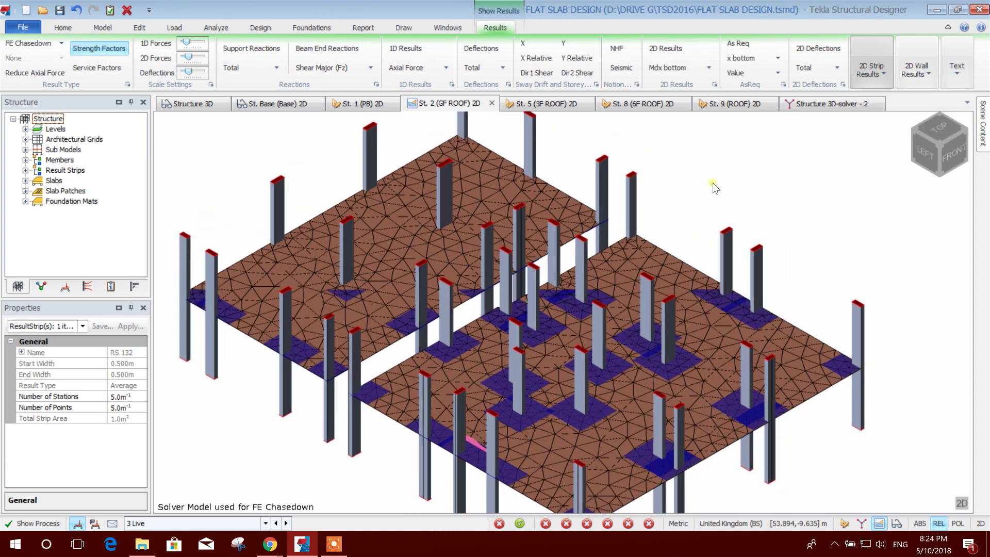
scroll(565, 148, "down", 1)
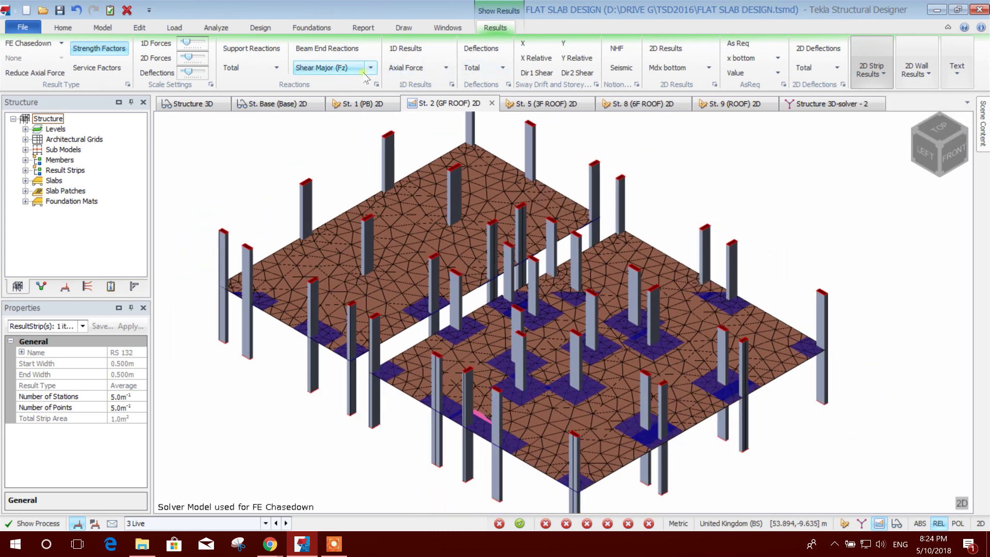
left_click(536, 73)
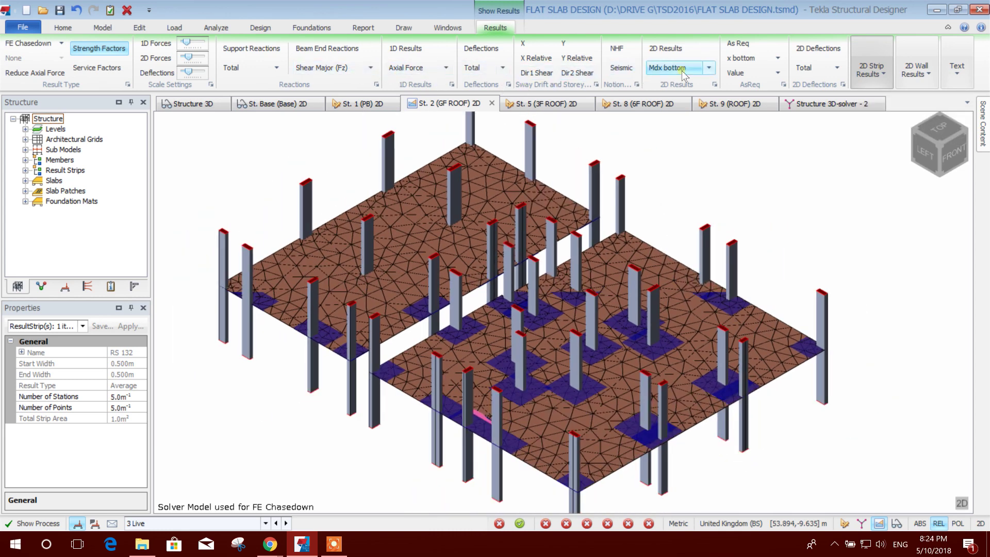
Display the GF ROOF slab 2D results as Mdx top, and again as Mdx bottom, to compare the design moment contours.
left_click(709, 68)
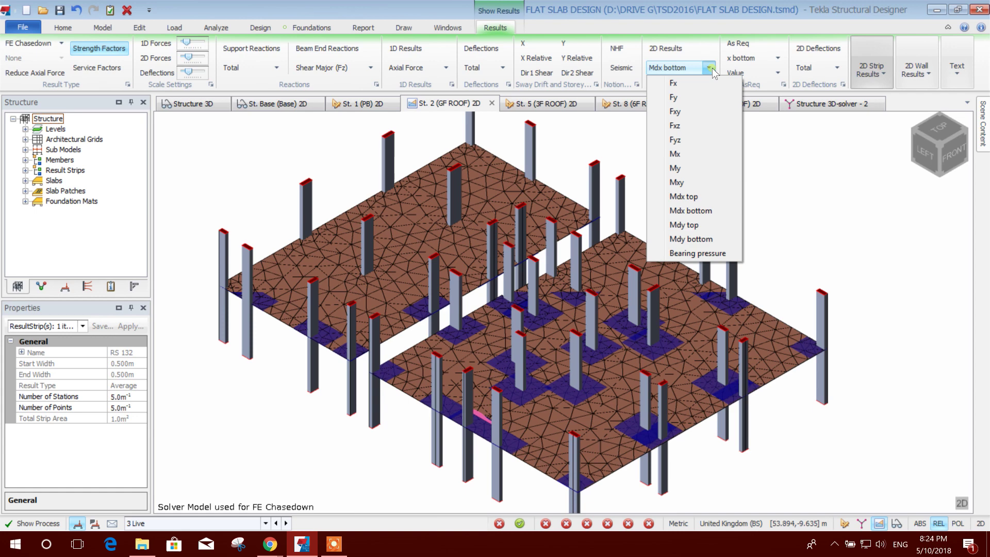
left_click(705, 200)
mouse_move(632, 343)
middle_click_drag(632, 342, 599, 359)
middle_click_drag(250, 240, 336, 225)
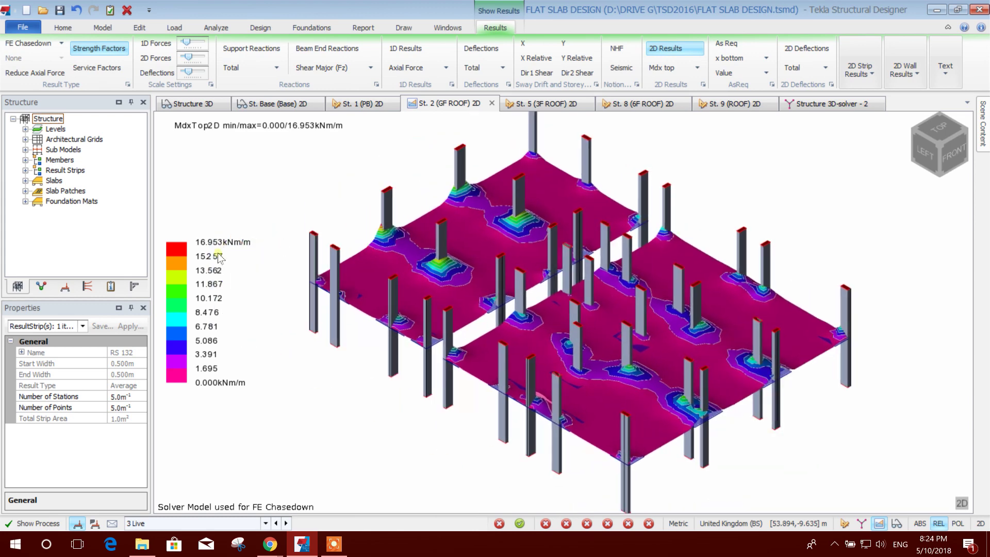
left_click(698, 68)
left_click(701, 209)
mouse_move(554, 357)
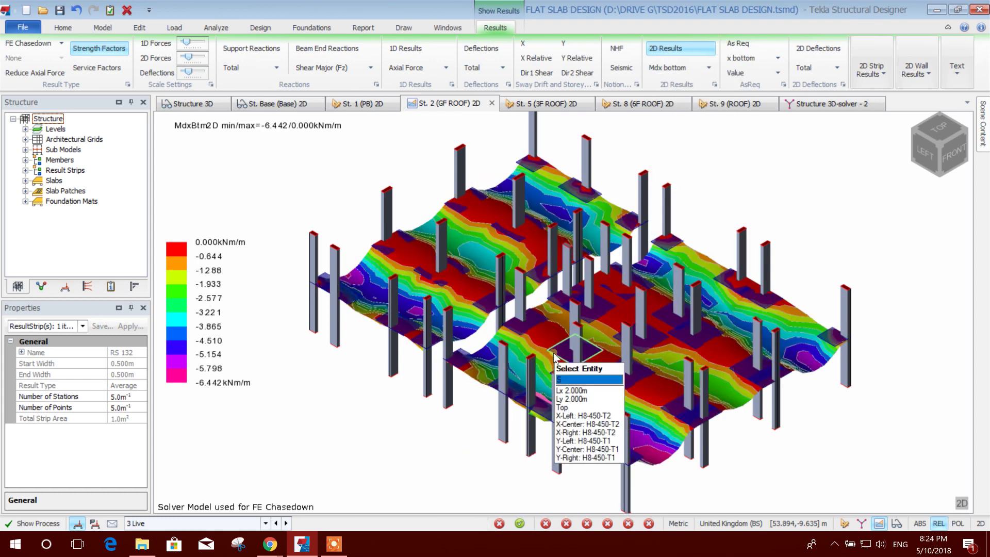
Display the GF ROOF slab 2D results as Mdy top, and again as Mdy bottom, to compare the design moment contours.
left_click(708, 69)
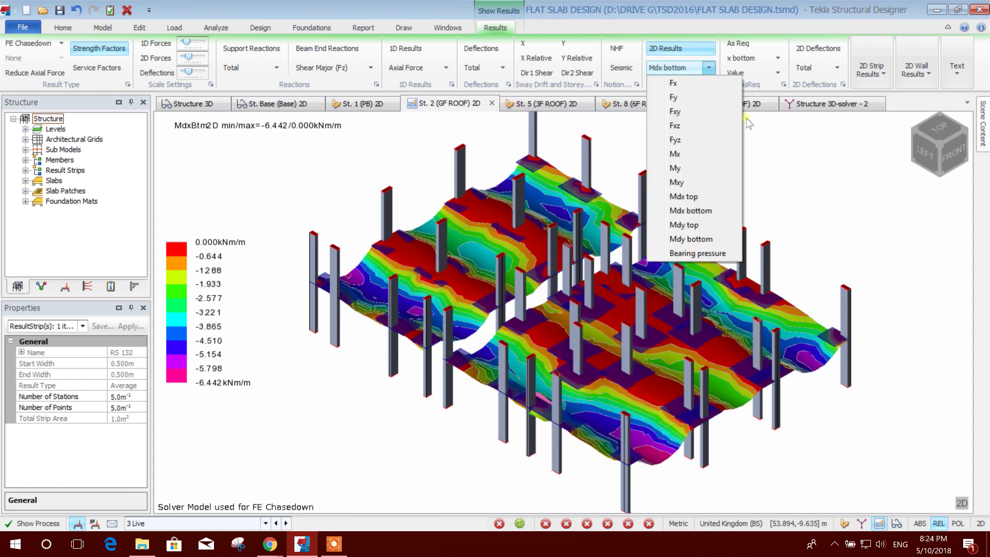
left_click(711, 224)
left_click(697, 67)
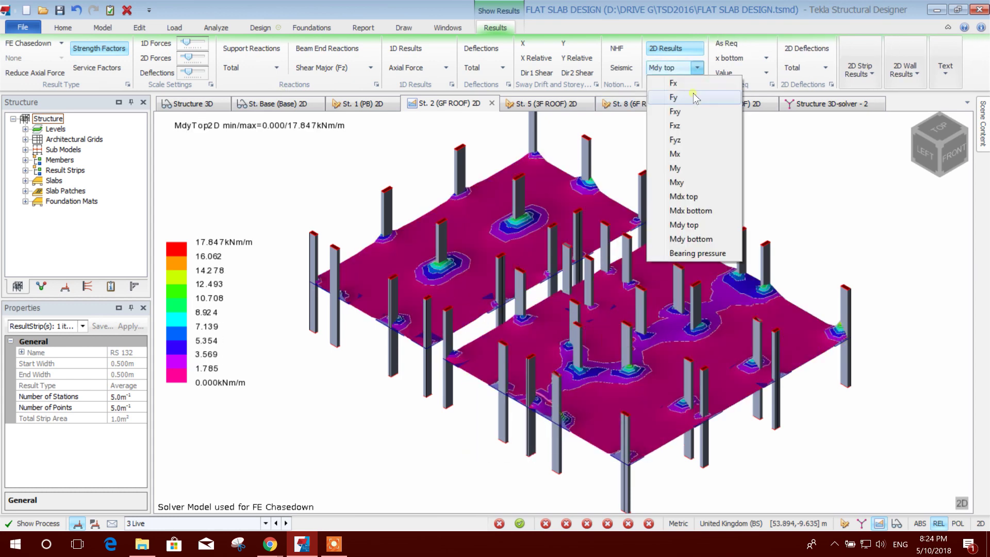
left_click(694, 239)
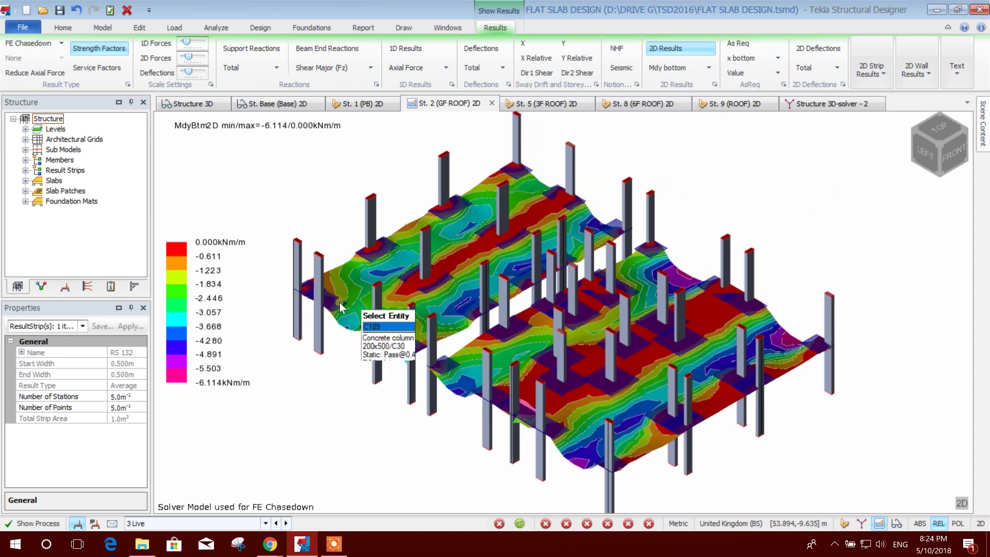
scroll(467, 260, "down", 2)
mouse_move(747, 345)
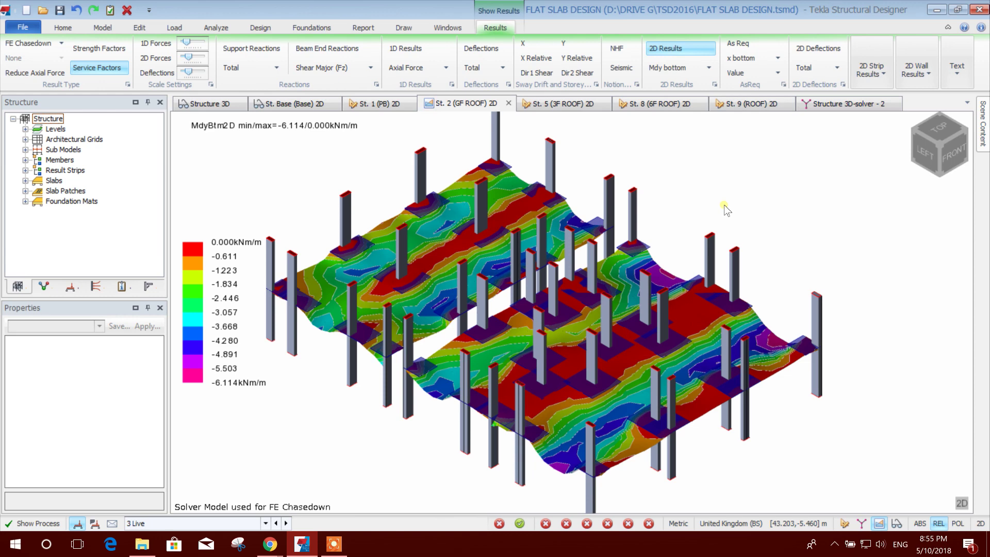
middle_click_drag(725, 209, 732, 186)
scroll(687, 191, "down", 1)
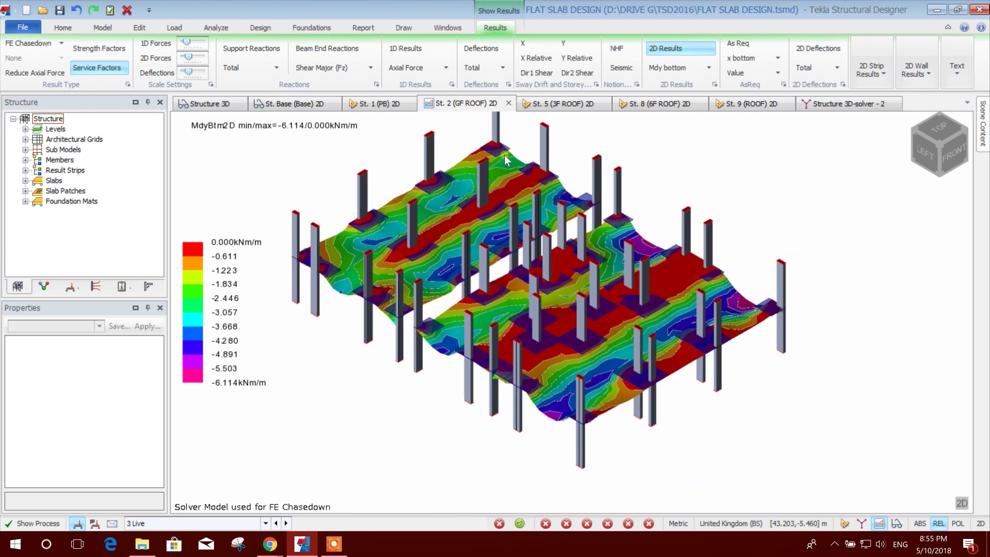
Switch the GF ROOF results view to a 2D plan showing the structural model.
left_click(261, 28)
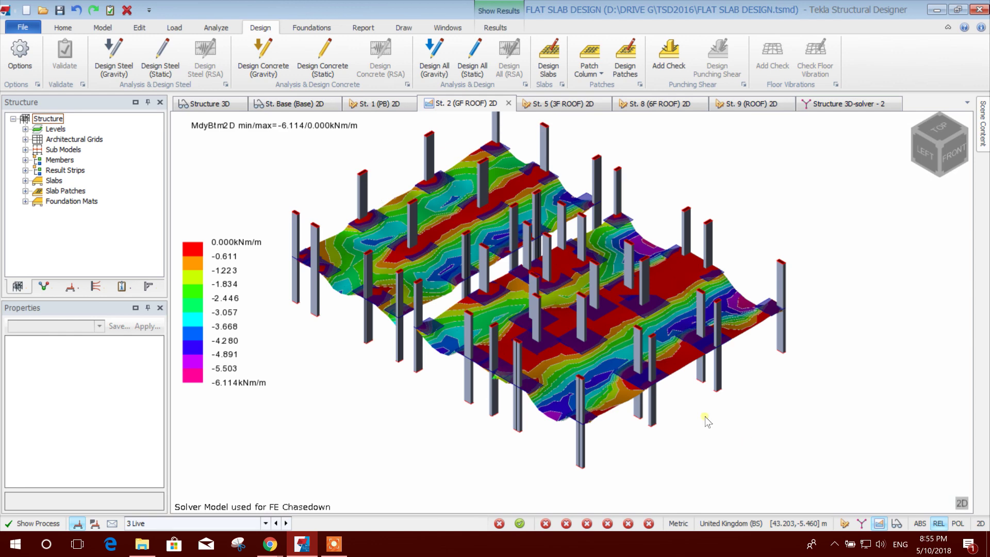
left_click(960, 503)
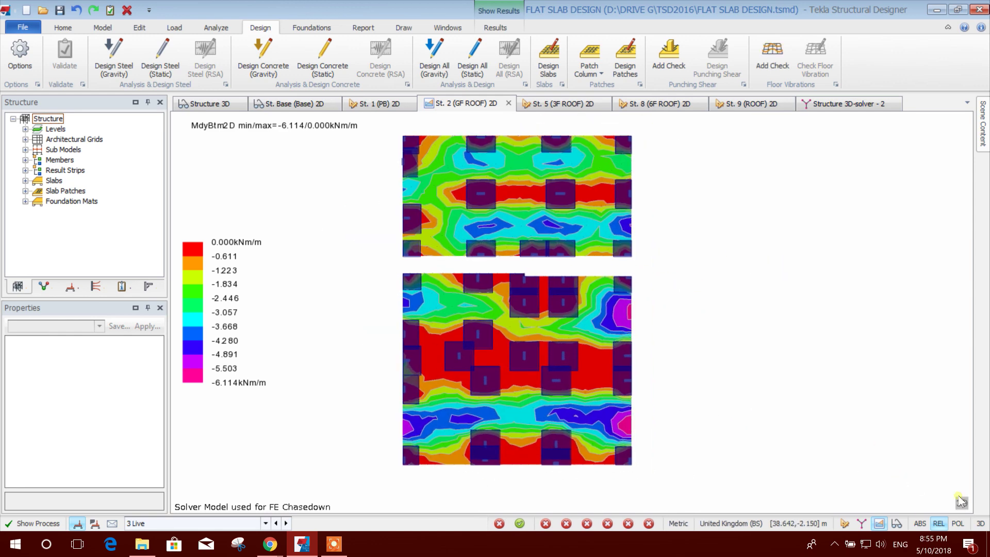
left_click(844, 524)
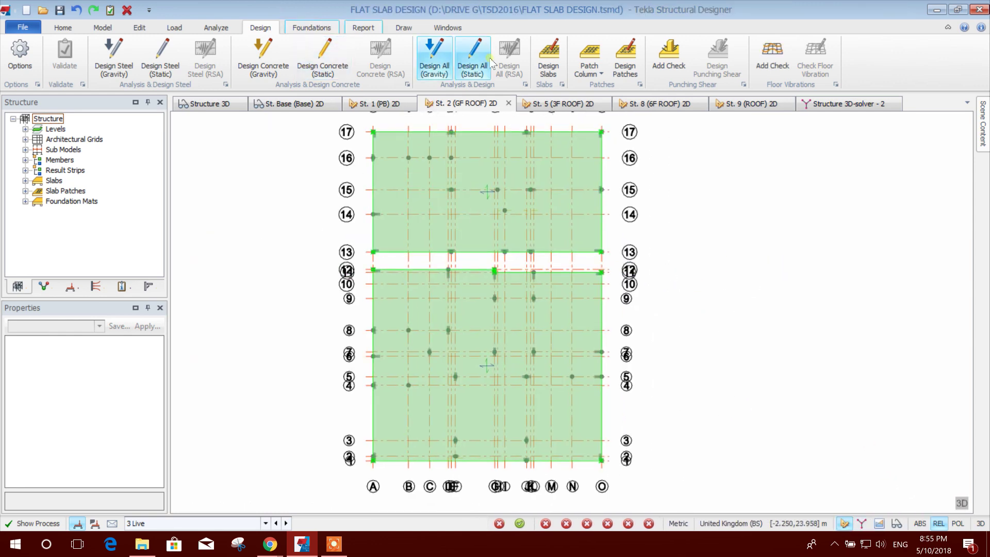
Add punching checks with top tension reinforcement to all columns on the GF ROOF slabs.
left_click(672, 63)
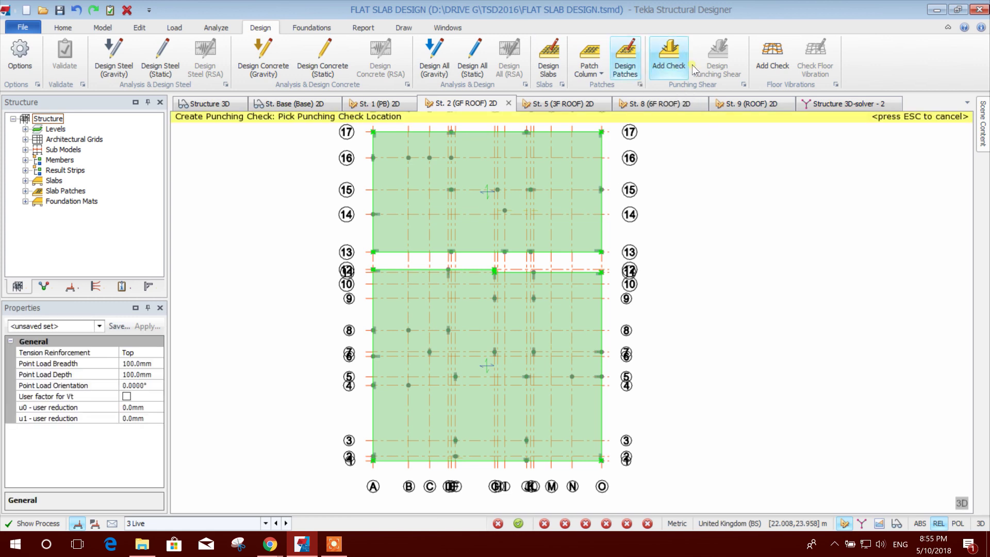
middle_click_drag(703, 251, 707, 262)
middle_click_drag(702, 228, 710, 261)
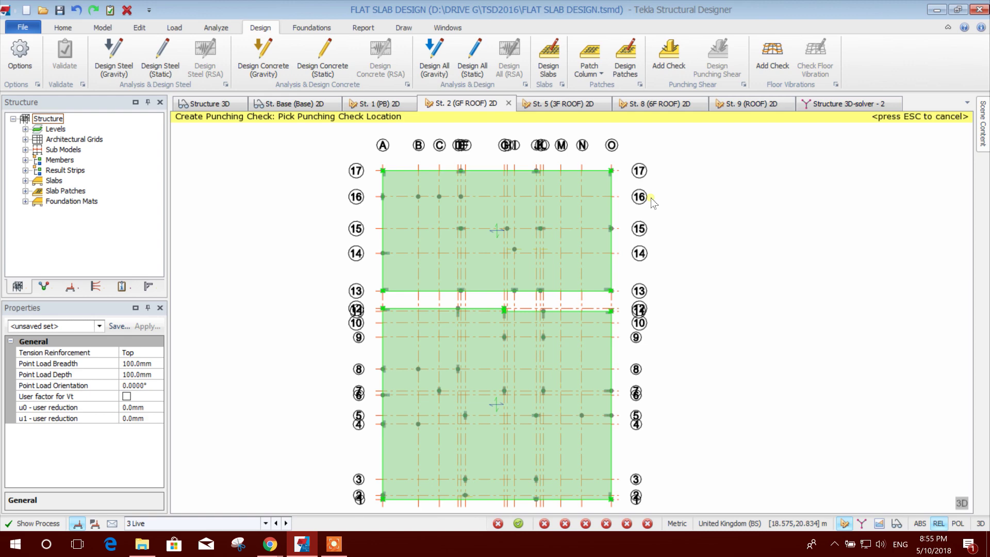
left_click_drag(334, 148, 673, 520)
scroll(664, 371, "down", 1)
scroll(661, 367, "down", 1)
middle_click_drag(672, 312, 670, 331)
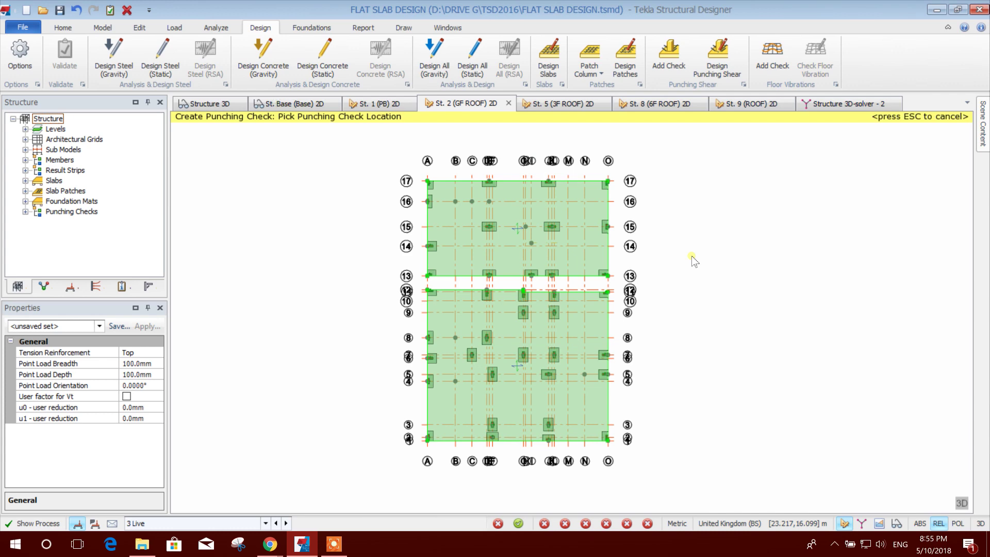
key("Escape")
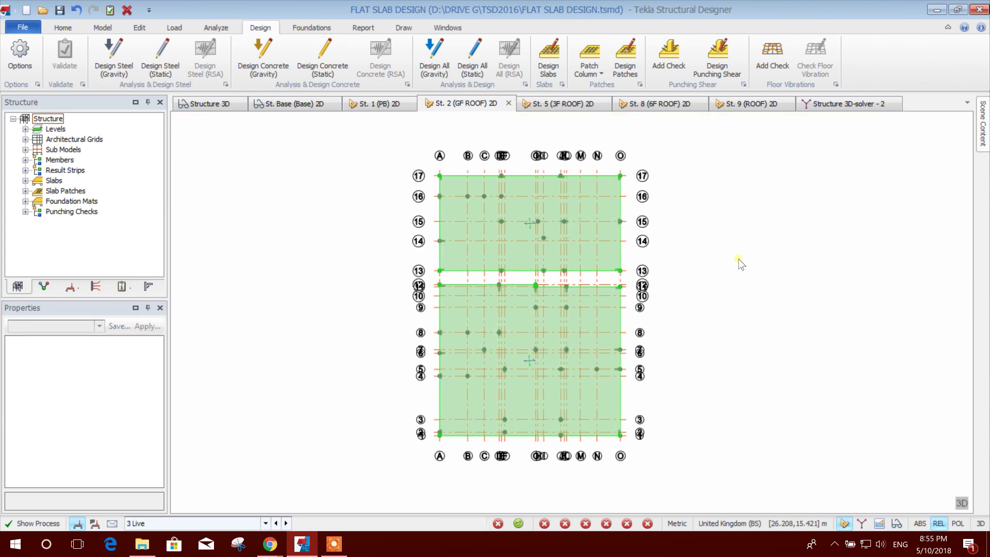
Run the punching shear design for the GF ROOF checks.
scroll(740, 261, "up", 3)
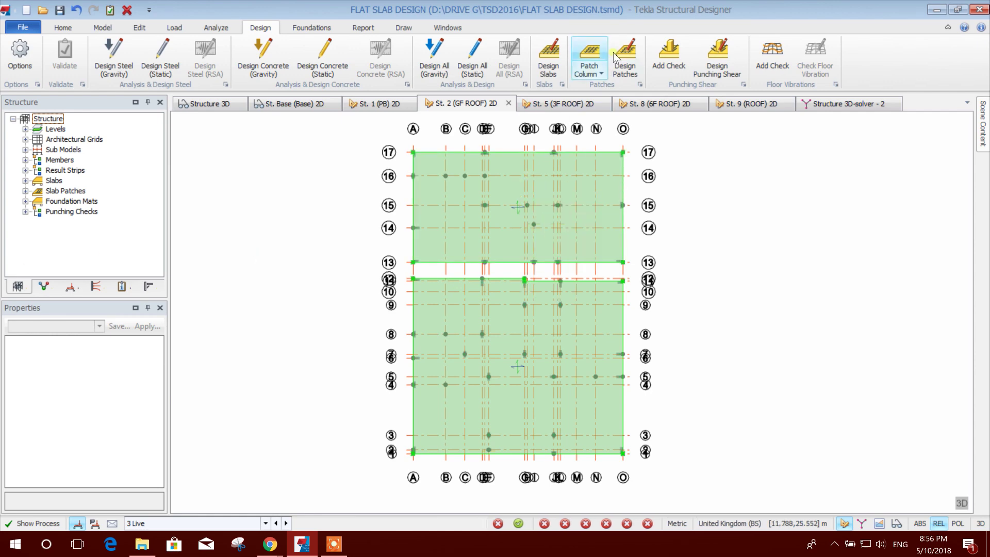
left_click(718, 63)
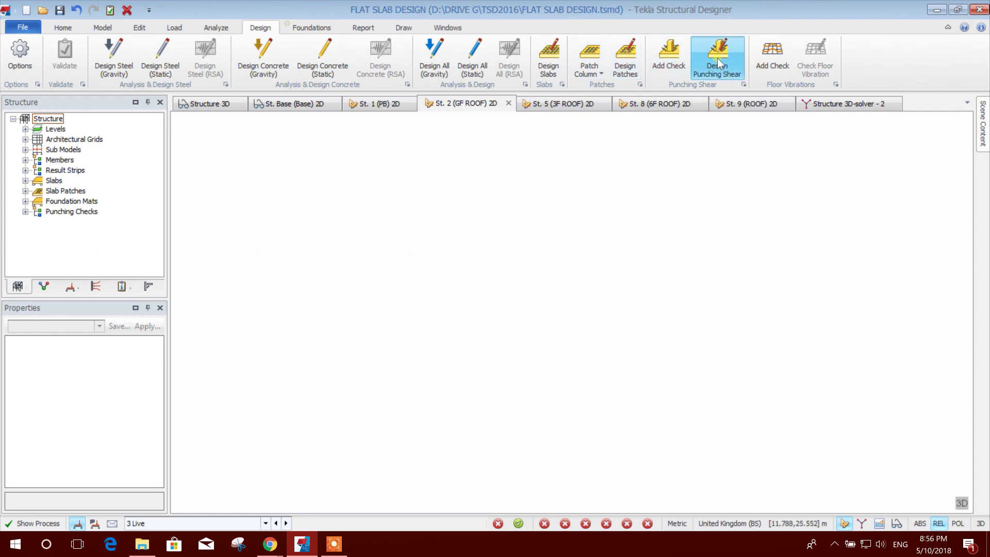
middle_click_drag(642, 356, 645, 332)
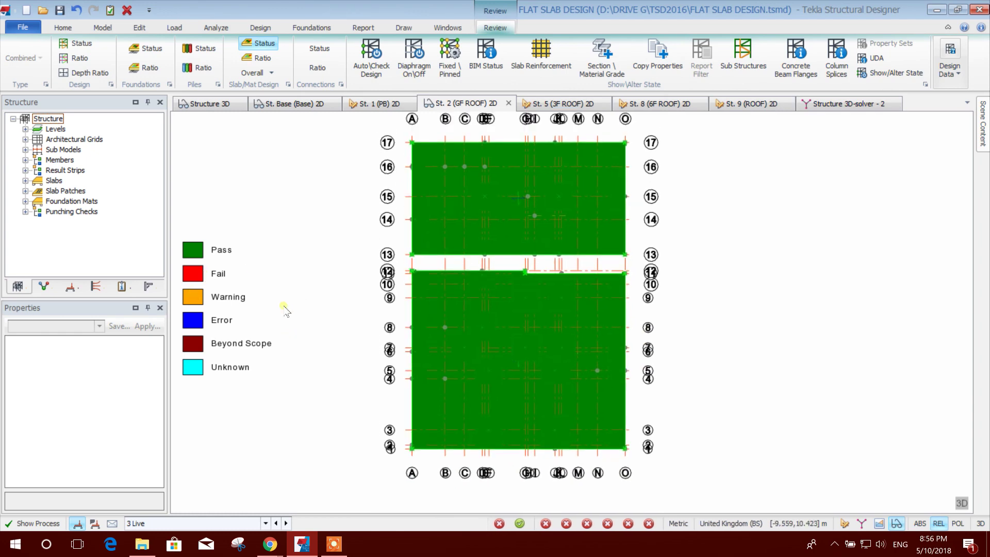
Examine the slab design status across both GF ROOF slabs.
scroll(635, 164, "up", 1)
middle_click_drag(634, 158, 634, 206)
scroll(603, 188, "up", 1)
scroll(607, 184, "down", 3)
middle_click_drag(622, 330, 636, 270)
scroll(450, 403, "up", 1)
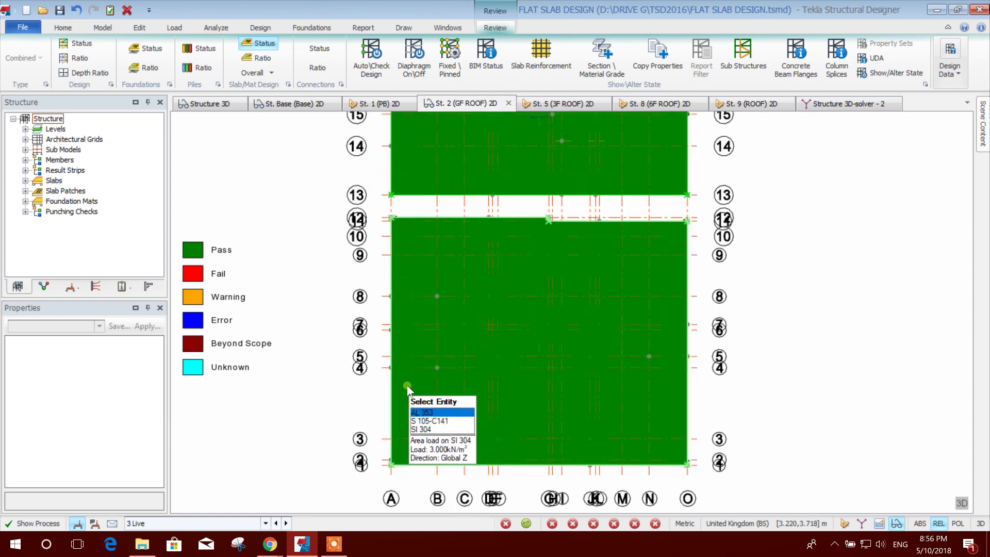
scroll(414, 378, "up", 3)
scroll(418, 382, "down", 2)
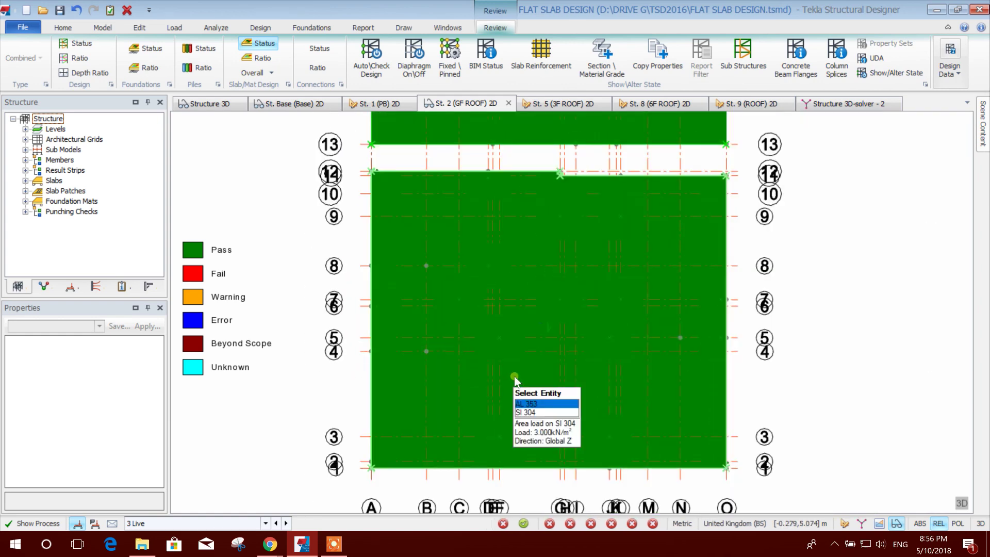
middle_click_drag(388, 246, 386, 373)
middle_click_drag(386, 228, 387, 274)
middle_click_drag(755, 309, 737, 296)
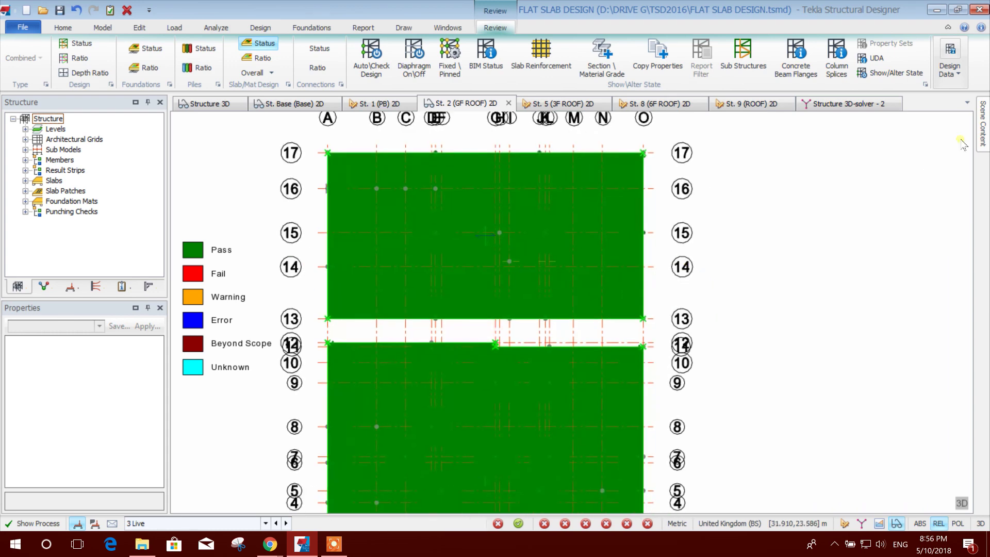
Hide the slab items and slab patches on GF ROOF to examine the punching check status at the columns.
left_click(982, 123)
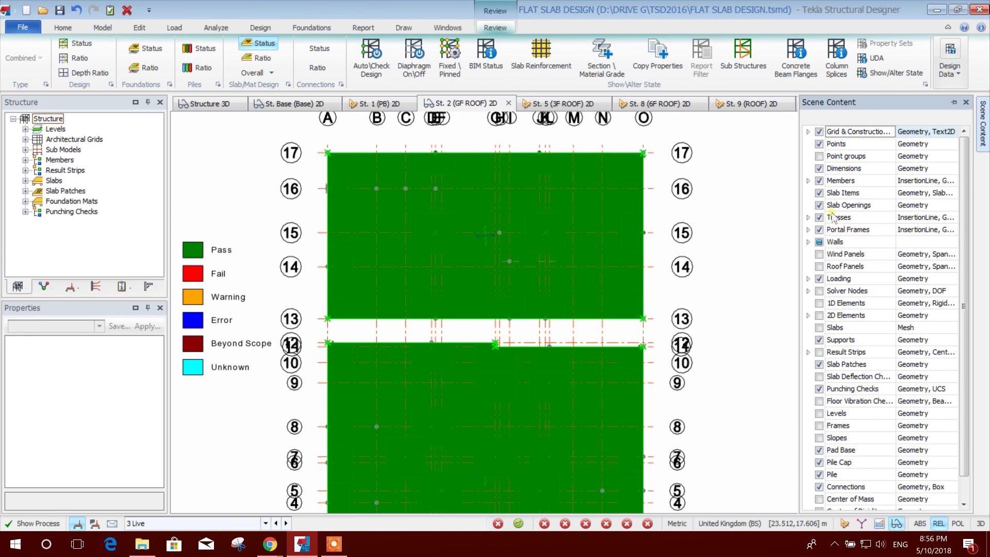
left_click(819, 193)
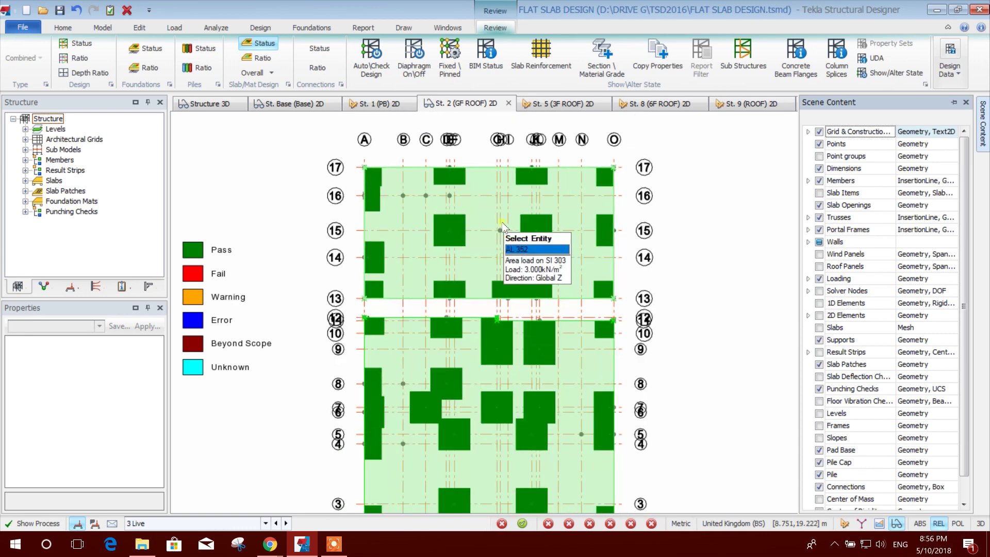
scroll(648, 272, "down", 1)
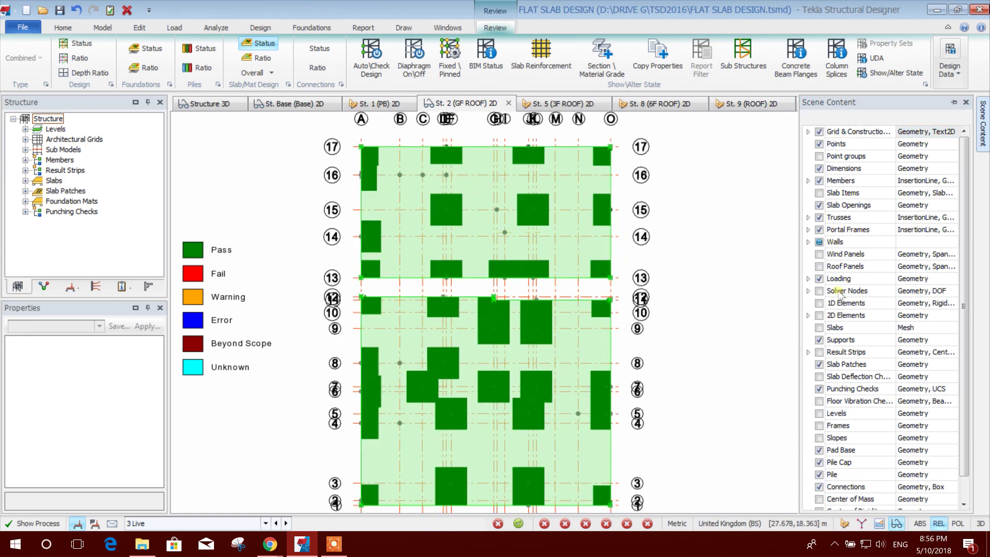
scroll(839, 293, "down", 1)
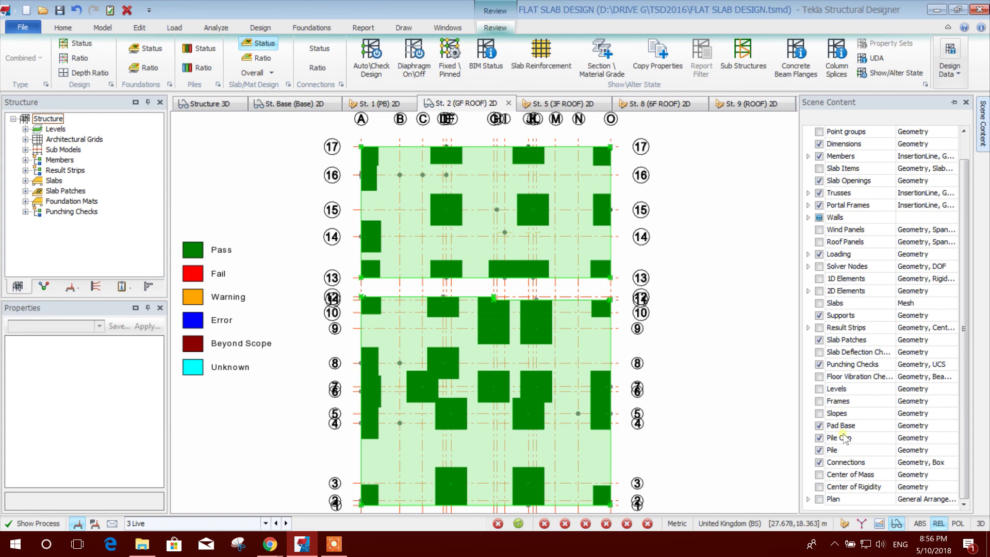
left_click(819, 341)
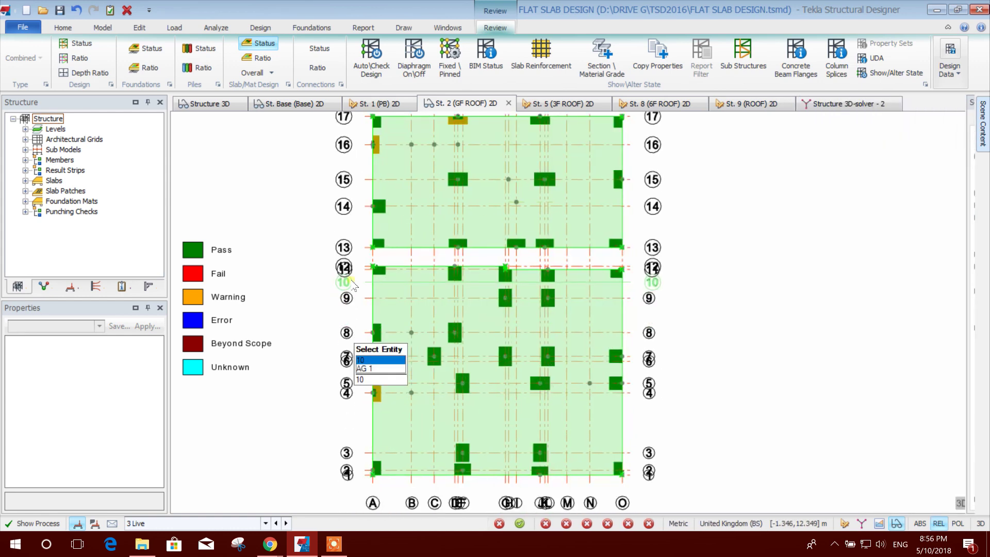
scroll(374, 149, "up", 4)
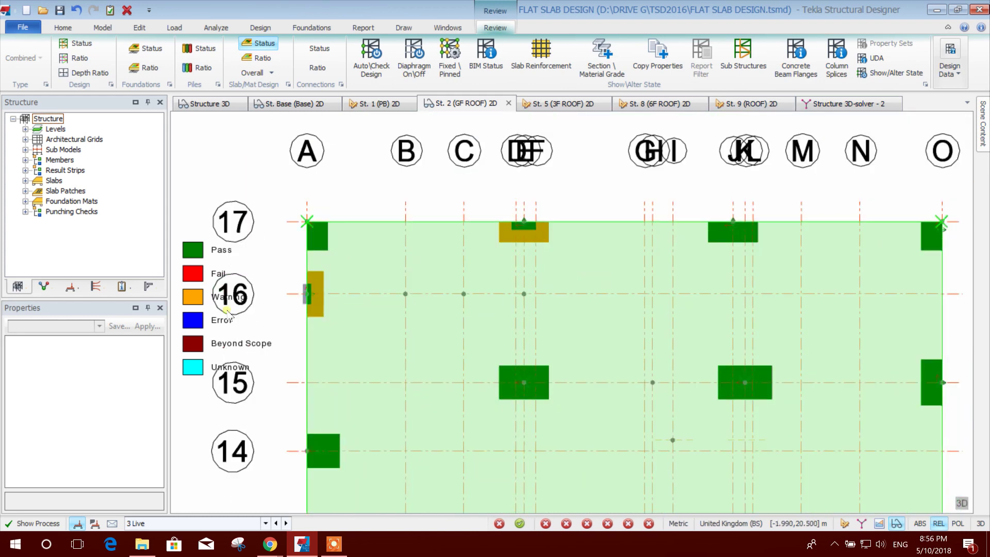
Leave the slab design status display on GF ROOF around the edge column at grid A/16.
middle_click_drag(220, 312, 300, 267)
key("Escape")
left_click(399, 251)
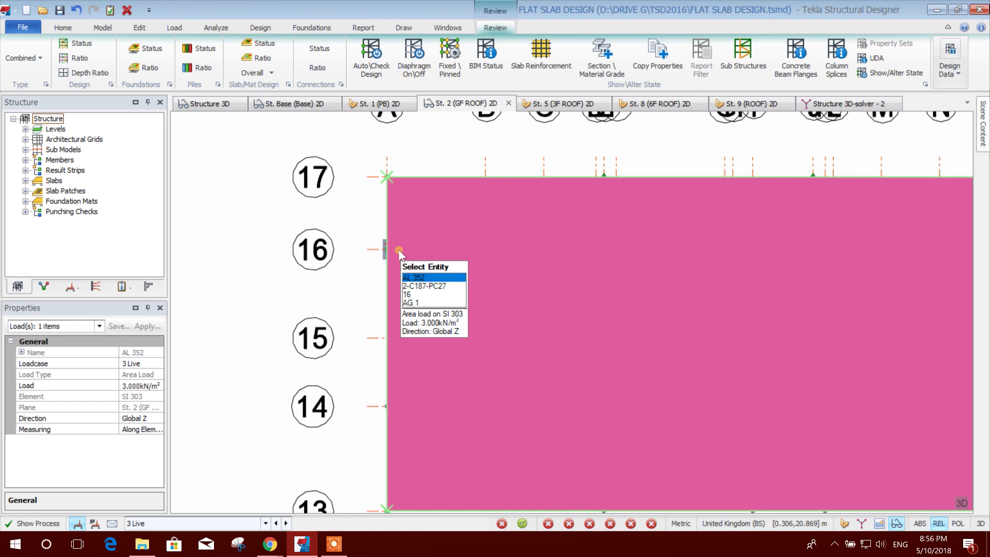
key("Escape")
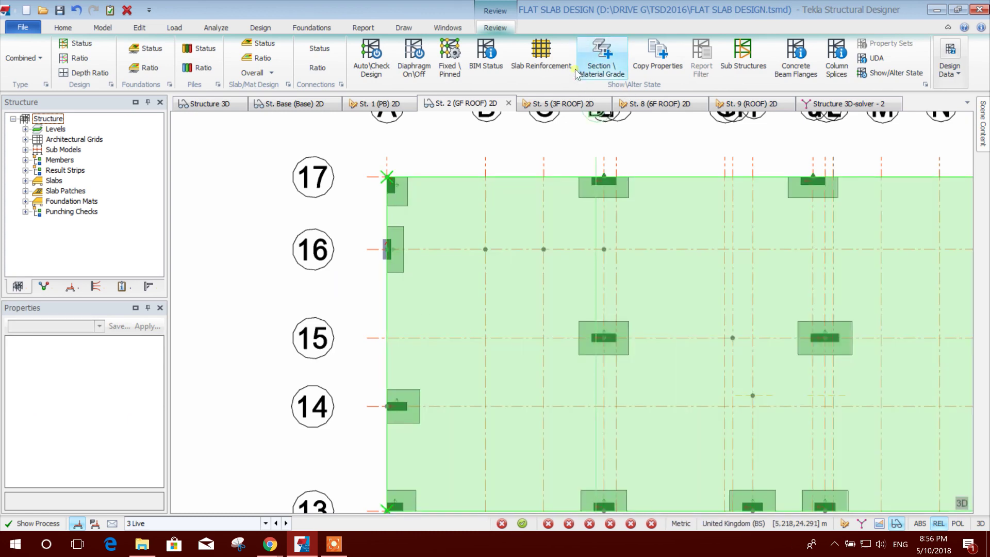
left_click(311, 28)
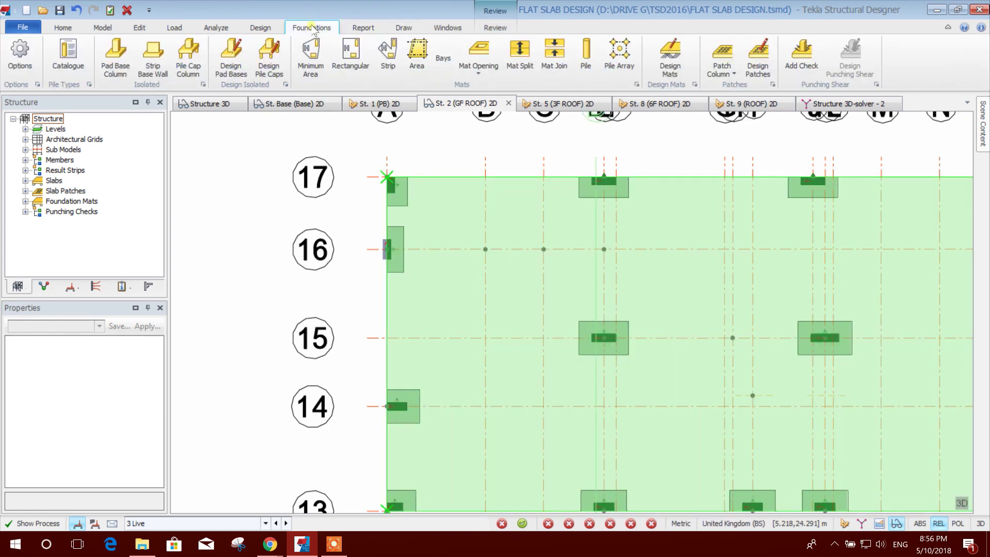
left_click(260, 28)
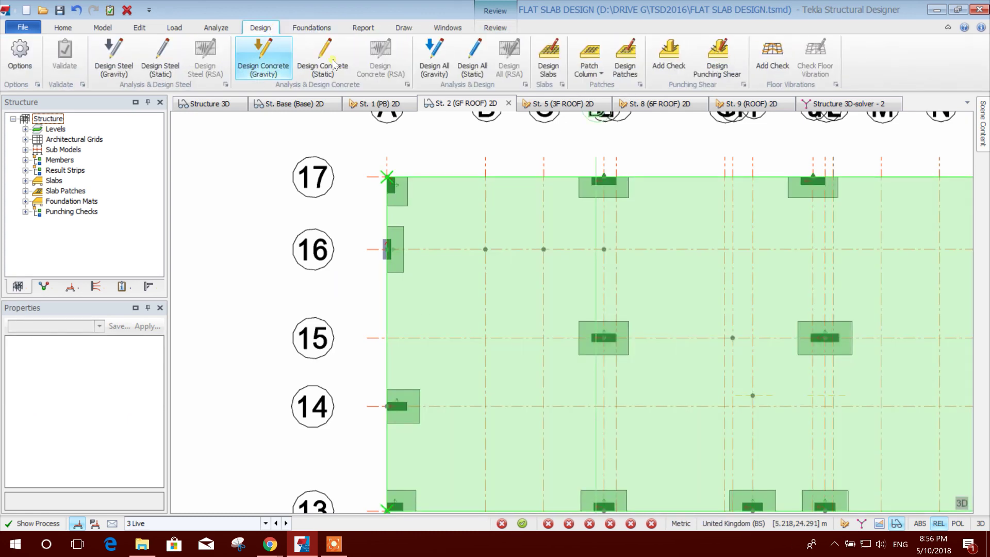
left_click(669, 57)
key("Escape")
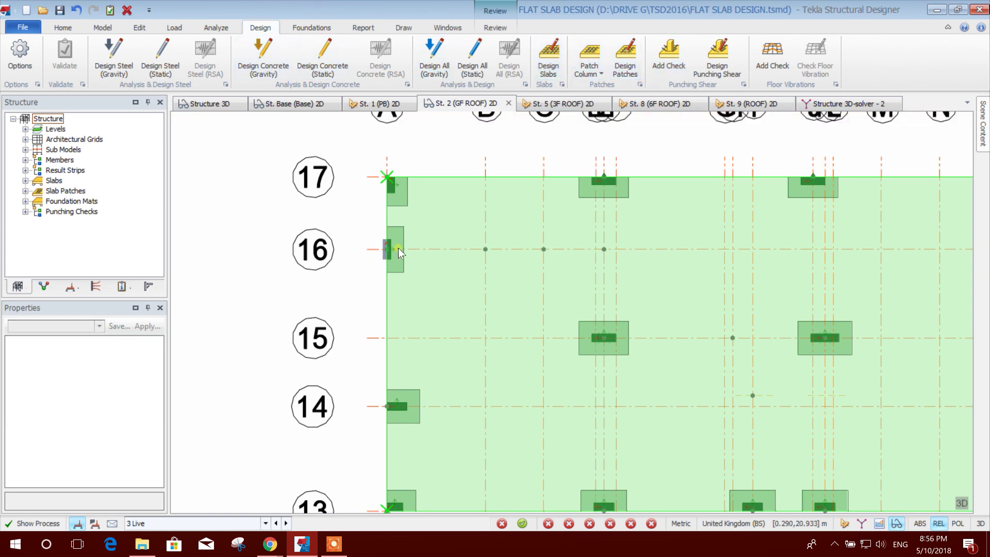
left_click(401, 249)
key("Escape")
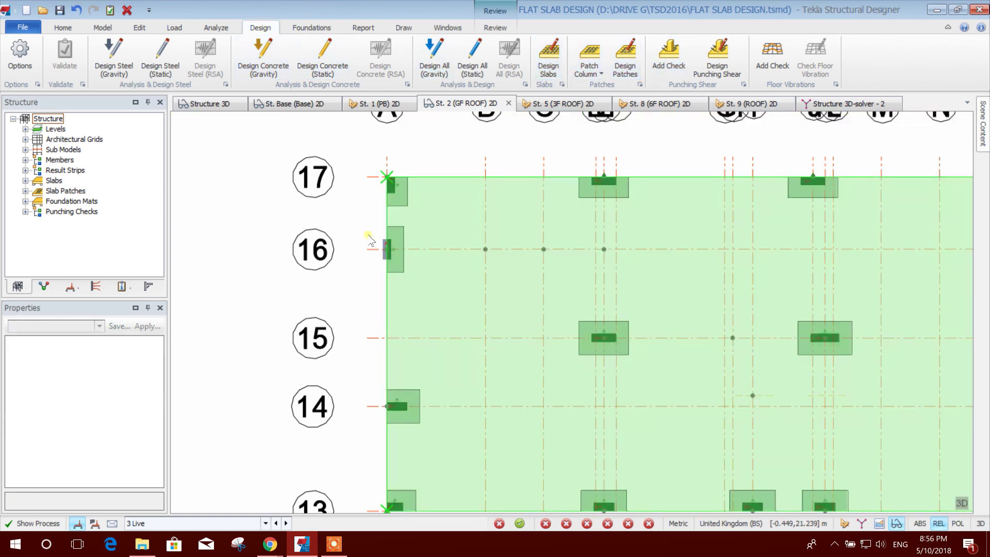
Select the punching check of the column at grid A/16 among the overlapping entities.
left_click(402, 266)
right_click(401, 267)
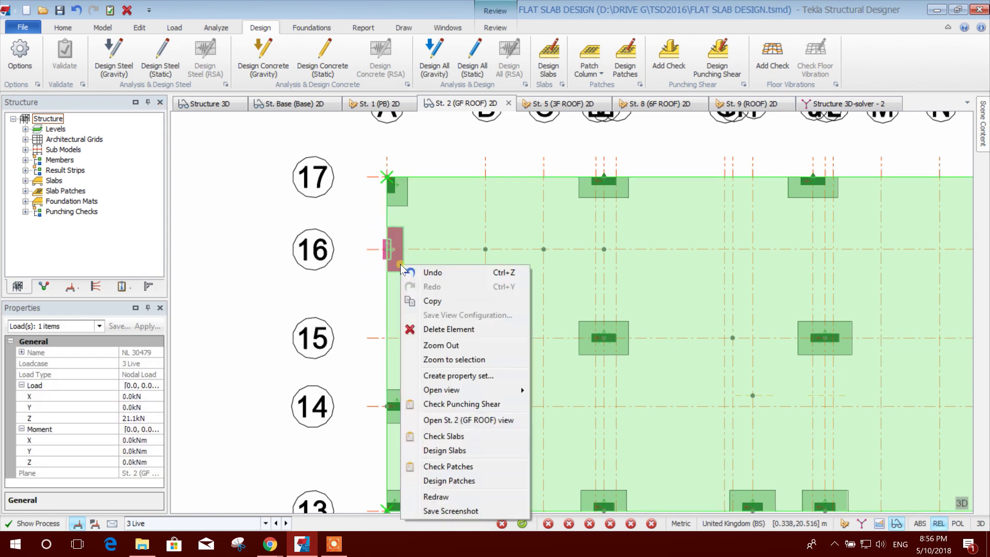
left_click(400, 264)
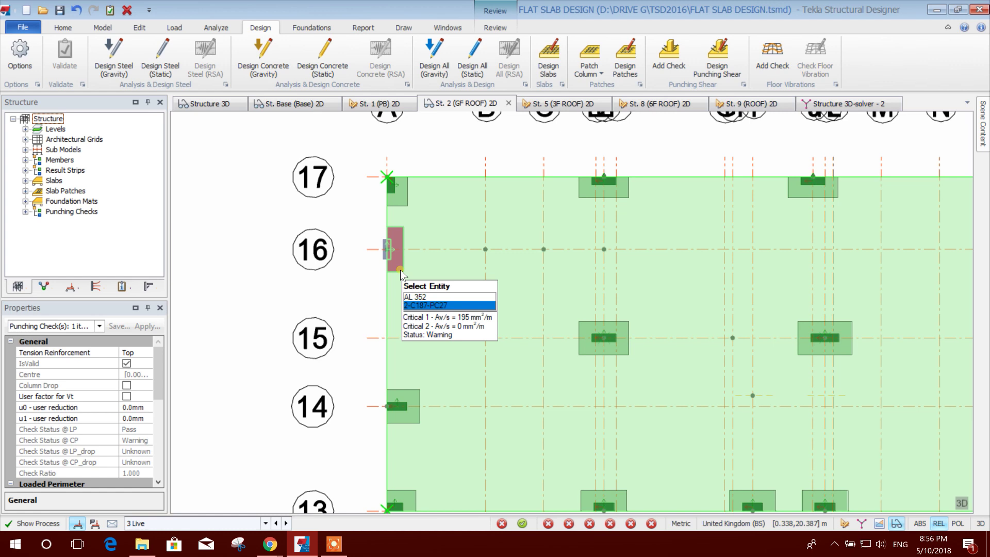
key("Up")
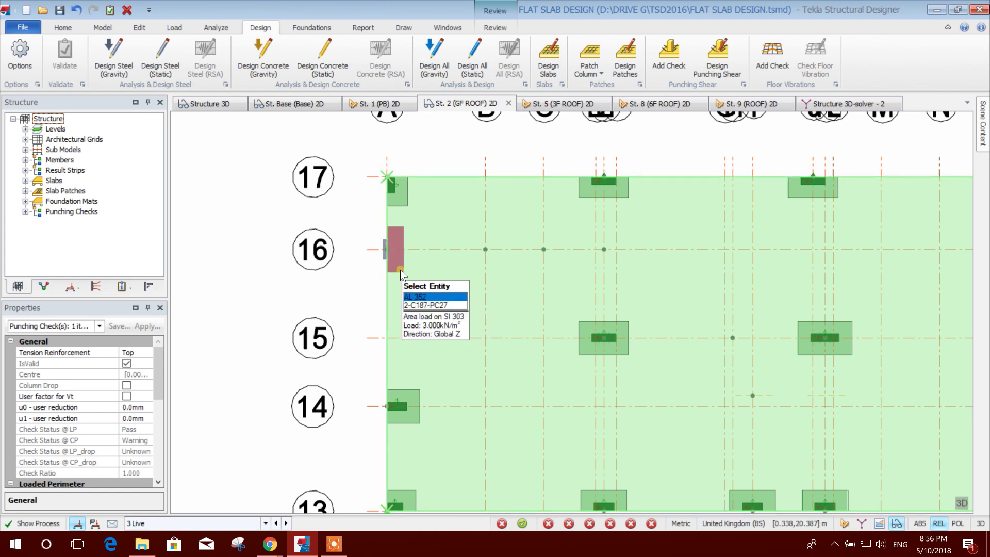
key("Down")
key("Up")
key("Down")
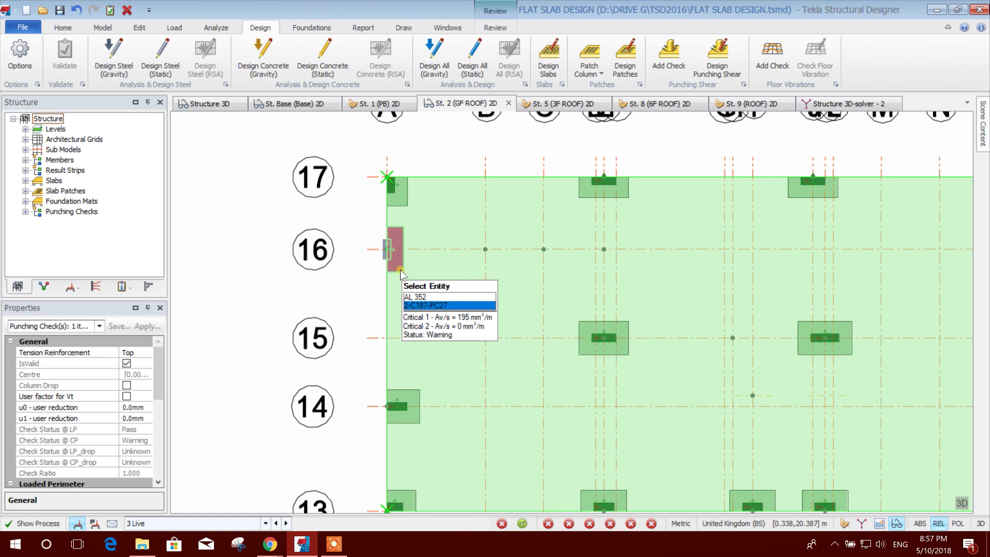
key("Up")
key("Down")
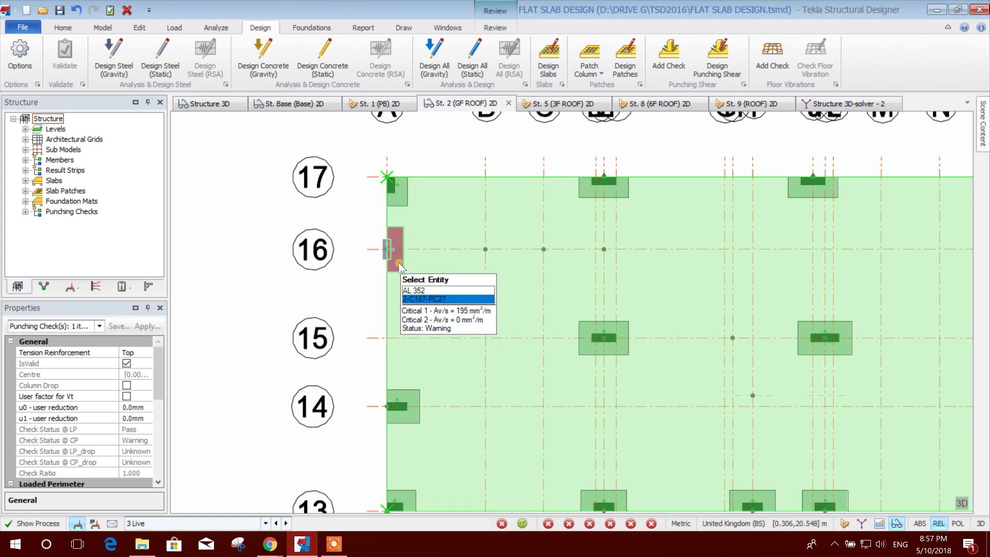
Check punching shear for the A/16 column and examine the Shear Perimeter 1 calculation in the major load direction.
right_click(398, 262)
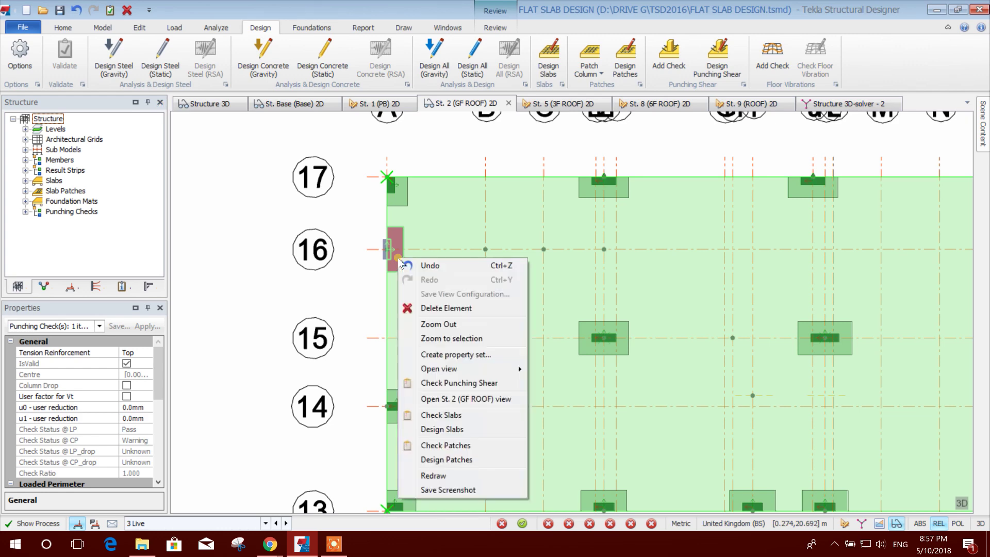
left_click(459, 383)
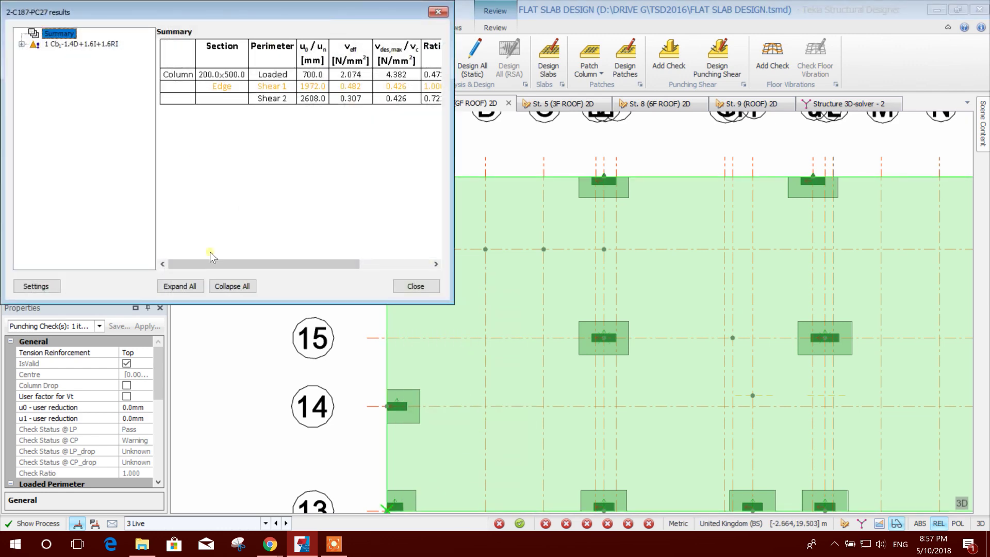
left_click_drag(242, 264, 316, 137)
left_click(22, 45)
left_click(33, 54)
left_click(46, 65)
left_click(72, 86)
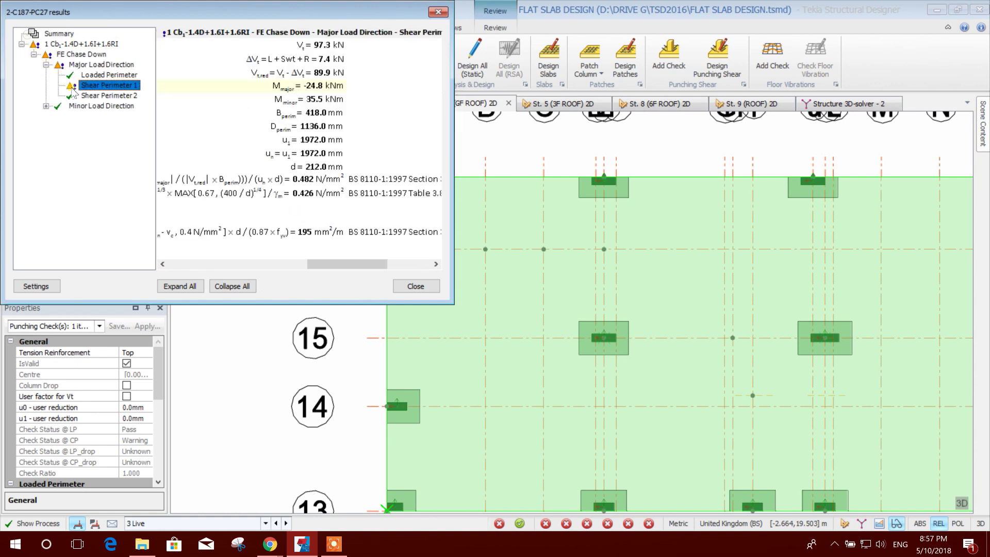
left_click_drag(330, 264, 154, 272)
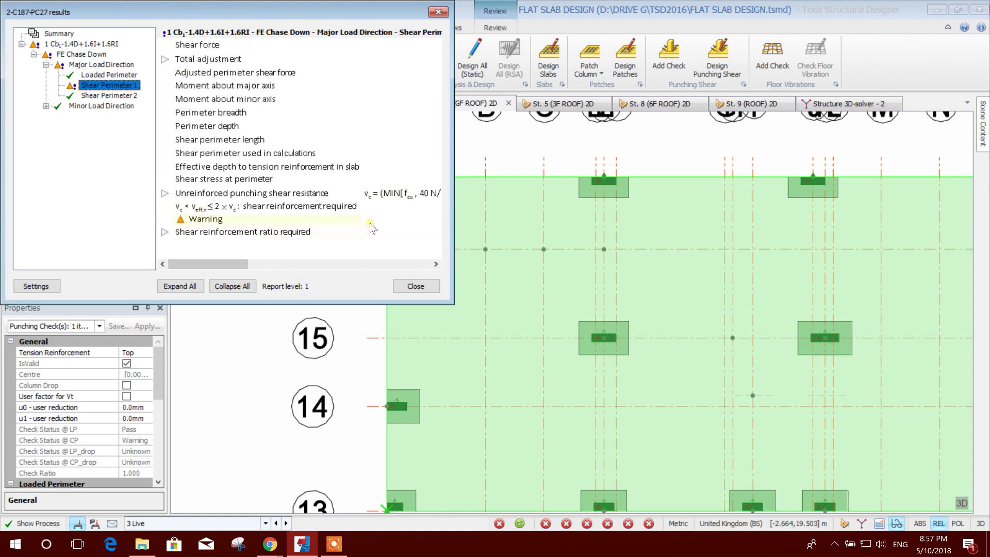
mouse_move(224, 265)
left_mouse_down()
mouse_move(428, 265)
mouse_move(241, 265)
left_mouse_up()
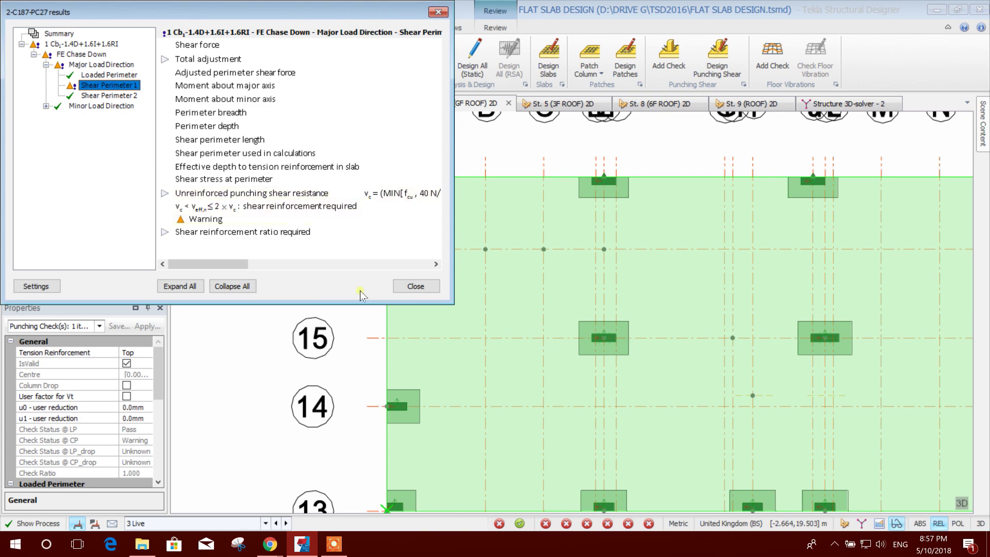
left_click(416, 286)
Clear the selection and look over the column punching checks across both GF ROOF slabs.
scroll(335, 262, "down", 3)
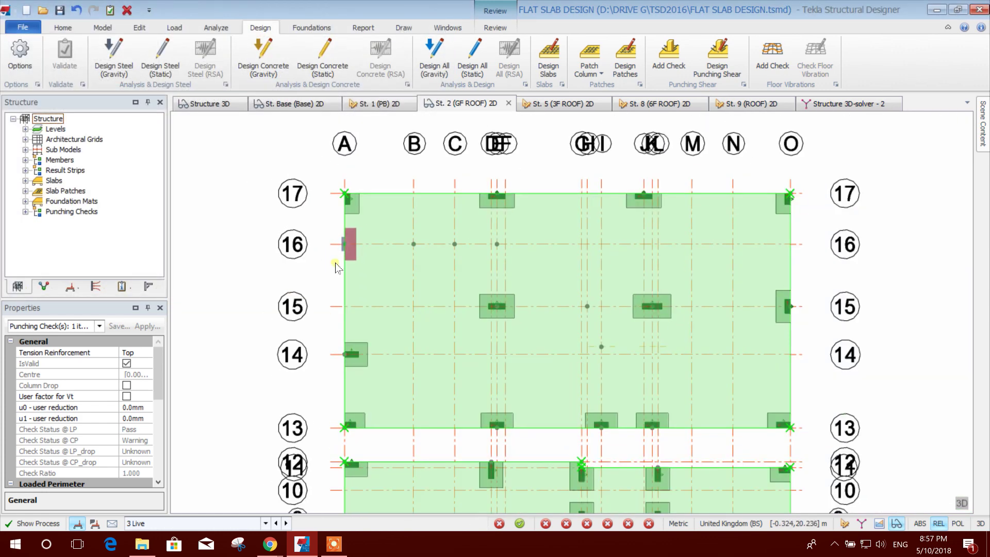
left_click(336, 262)
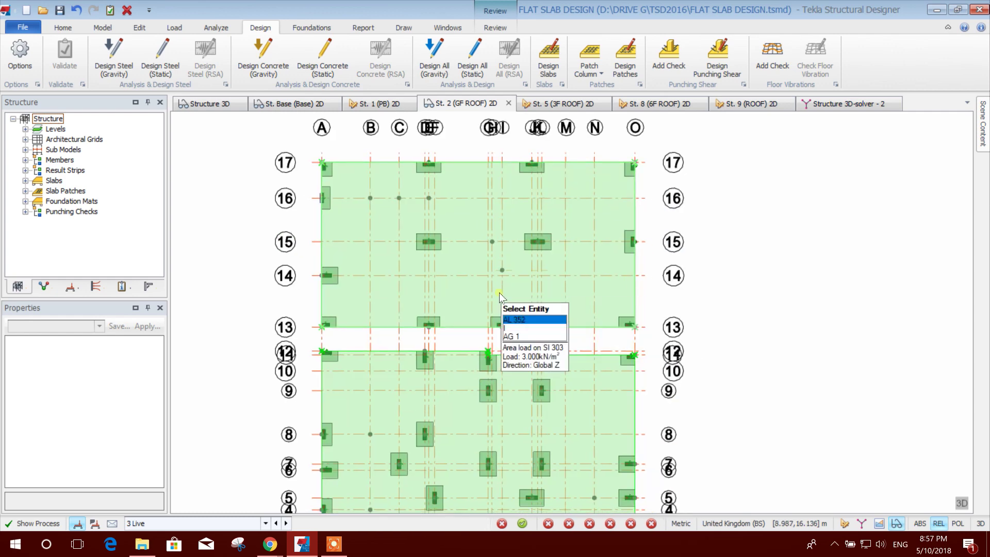
scroll(652, 402, "down", 3)
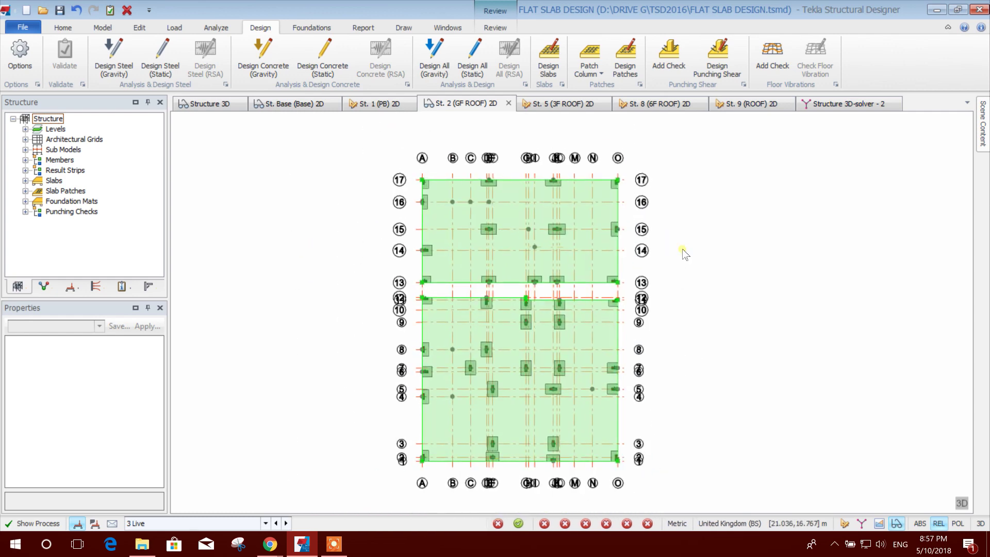
scroll(397, 224, "up", 3)
scroll(420, 233, "down", 3)
middle_click_drag(715, 306, 710, 281)
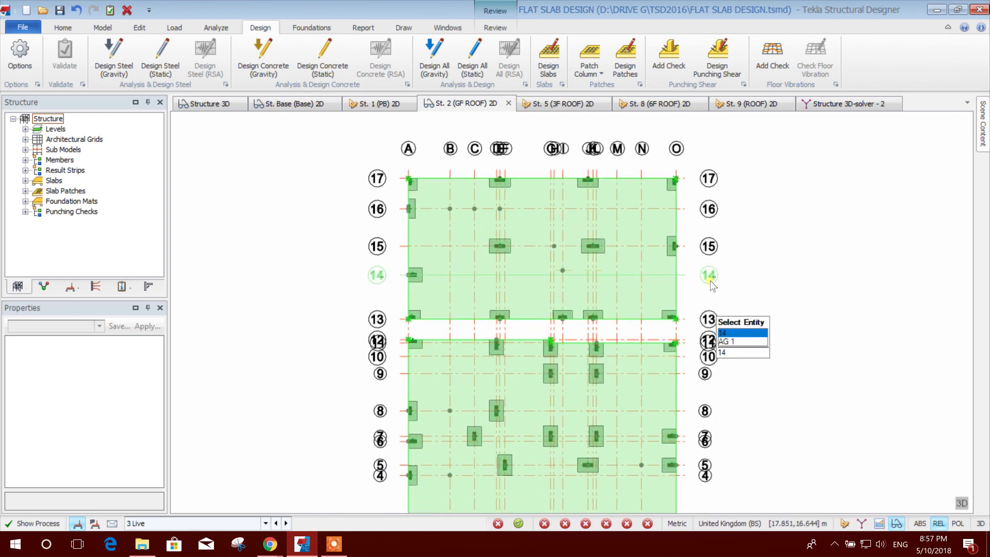
scroll(509, 283, "down", 3)
middle_click_drag(697, 413, 697, 400)
scroll(698, 405, "up", 3)
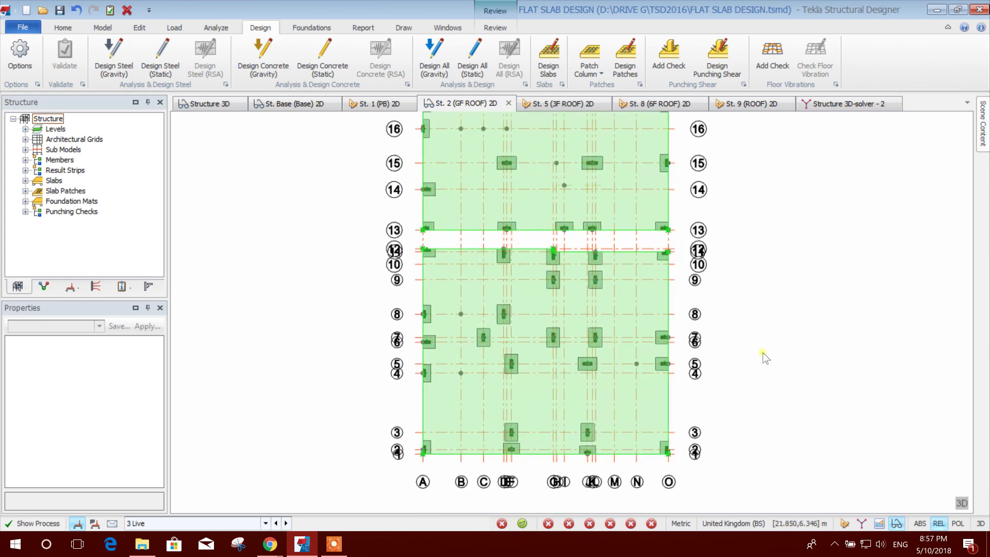
scroll(722, 347, "down", 3)
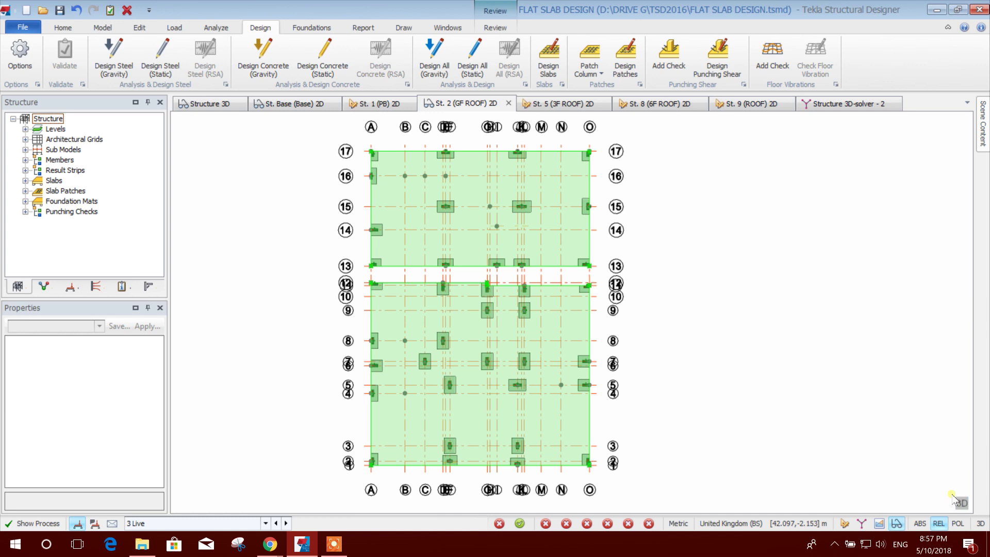
Show the slab patches and slab items on GF ROOF and hide the punching checks.
mouse_move(980, 135)
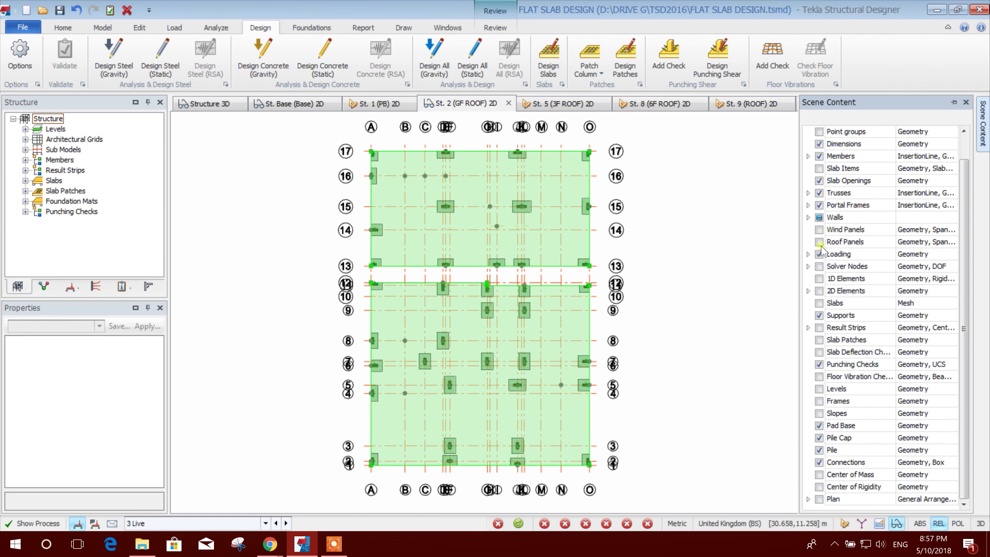
left_click(819, 340)
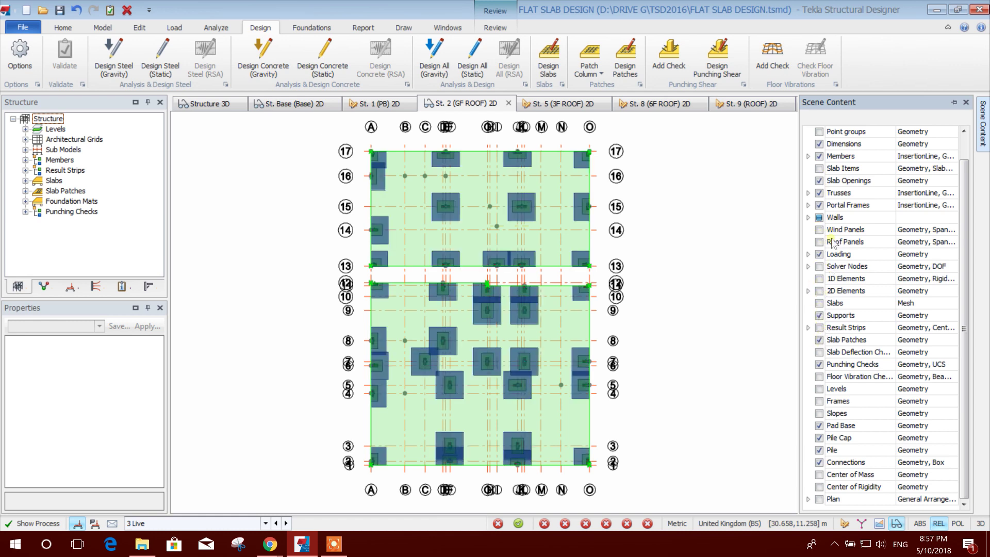
left_click(820, 168)
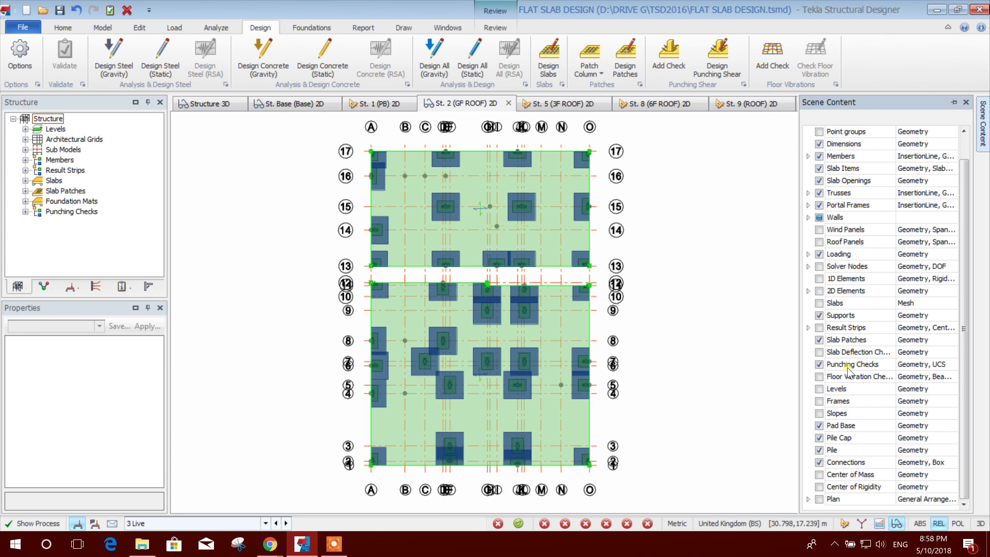
left_click(819, 365)
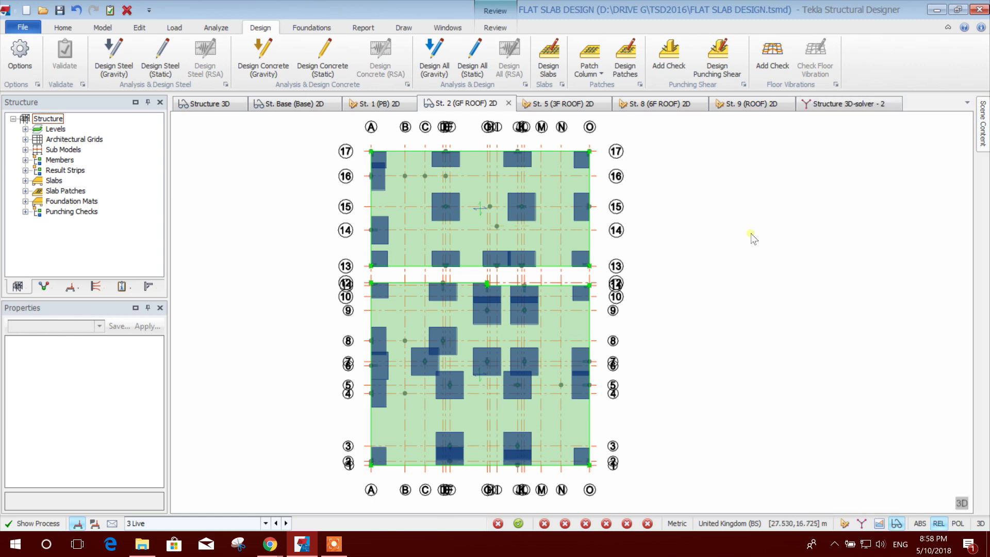
Display GF ROOF in 3D with analysis results and examine the Mdy bottom contours and available 2D result types.
left_click(961, 503)
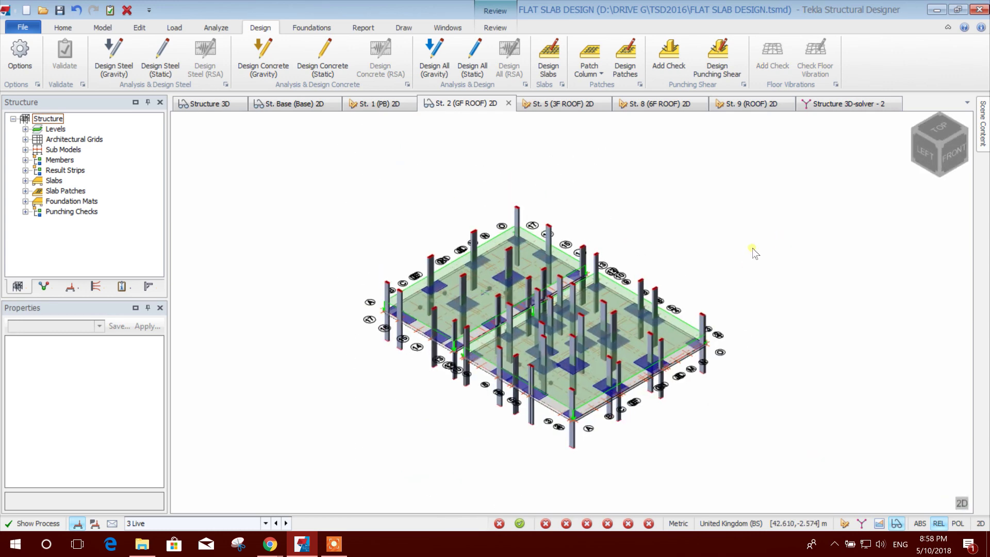
left_click(896, 524)
scroll(652, 311, "up", 5)
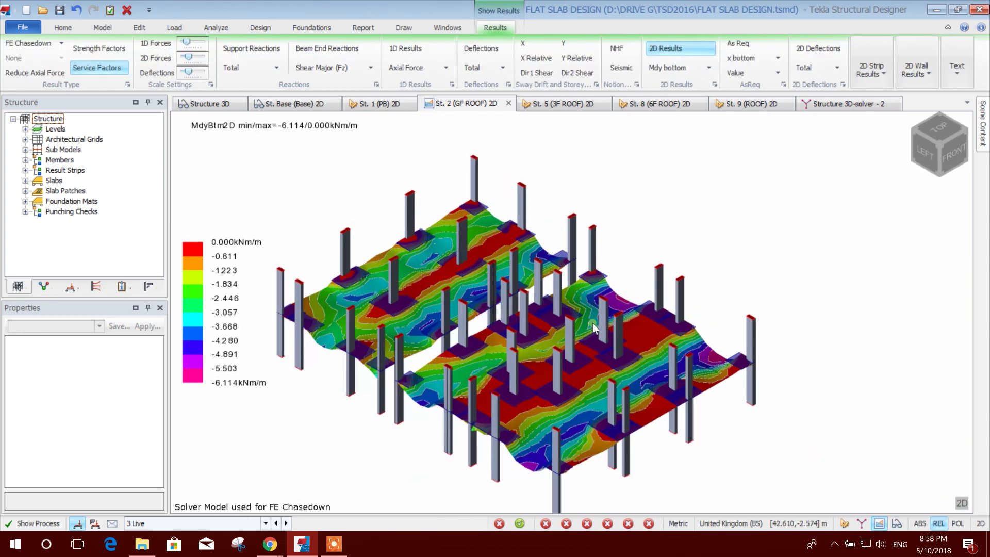
scroll(530, 325, "up", 3)
scroll(397, 325, "down", 3)
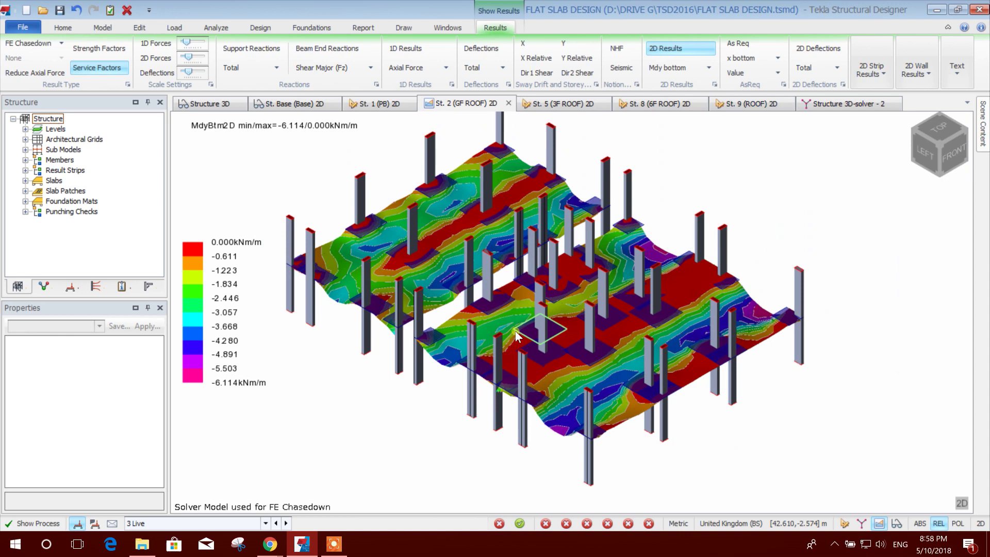
middle_click_drag(771, 299, 737, 307)
middle_click_drag(670, 212, 715, 219)
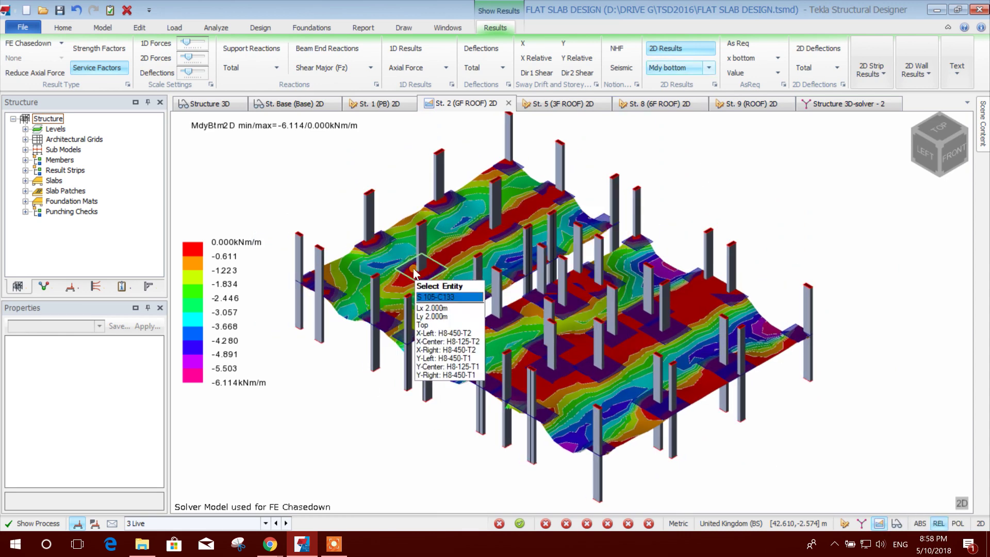
left_click(705, 66)
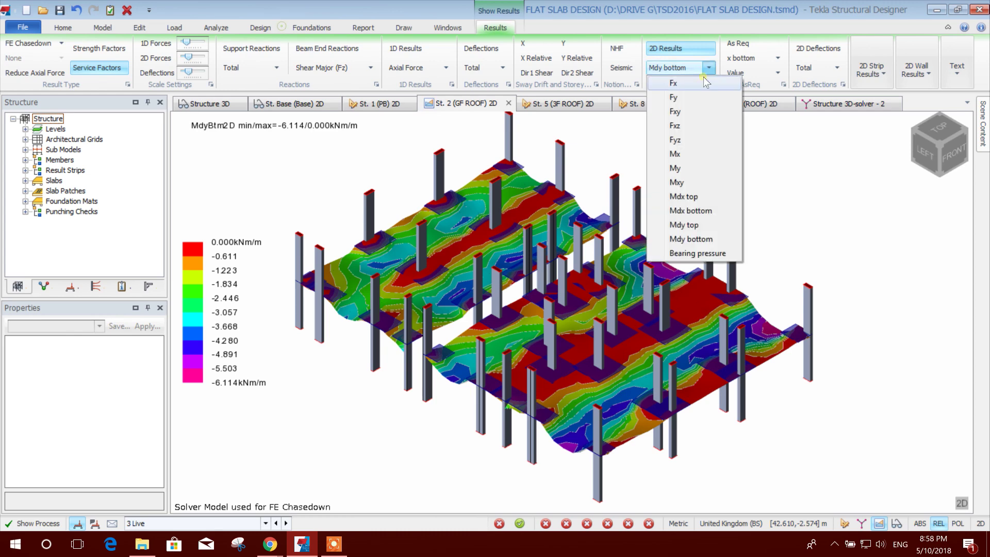
middle_click_drag(679, 213, 627, 218)
scroll(627, 218, "down", 1)
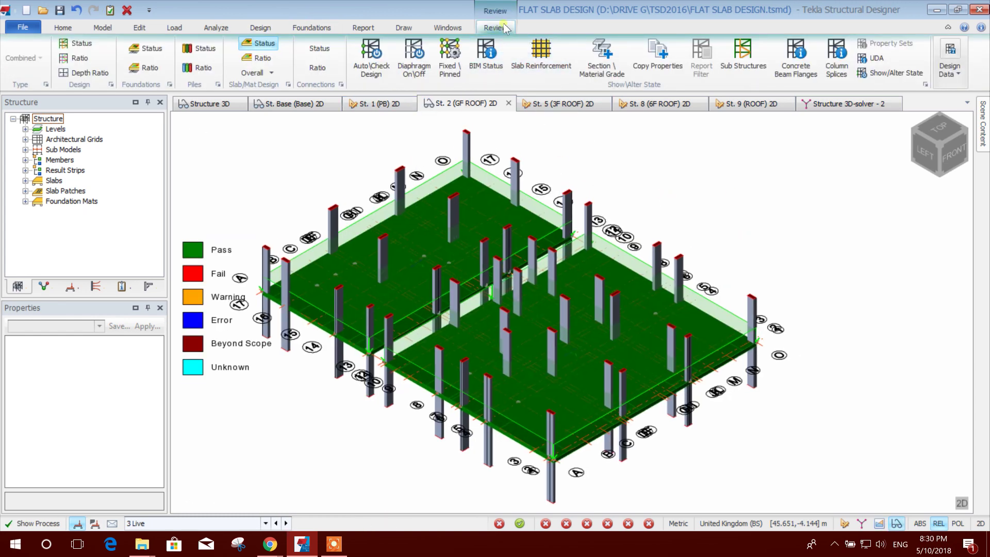
Review the GF ROOF slab reinforcement in plan, displaying the panel bars instead of the patch bars.
left_click(554, 56)
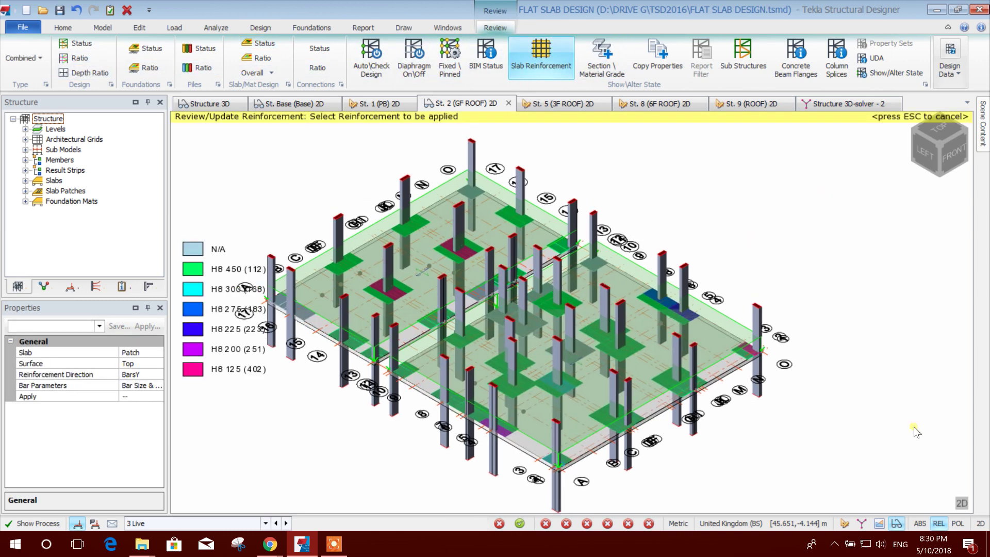
left_click(962, 503)
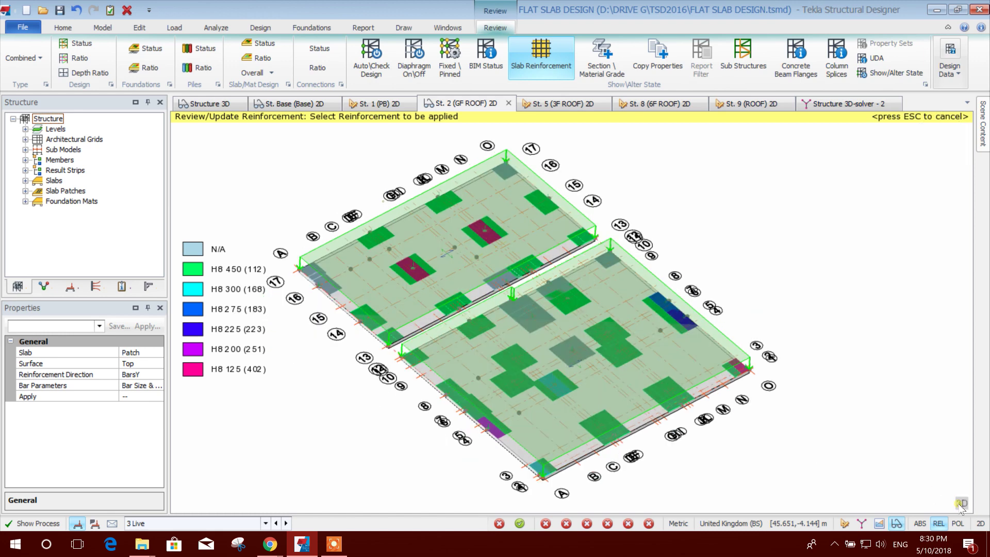
left_click(139, 352)
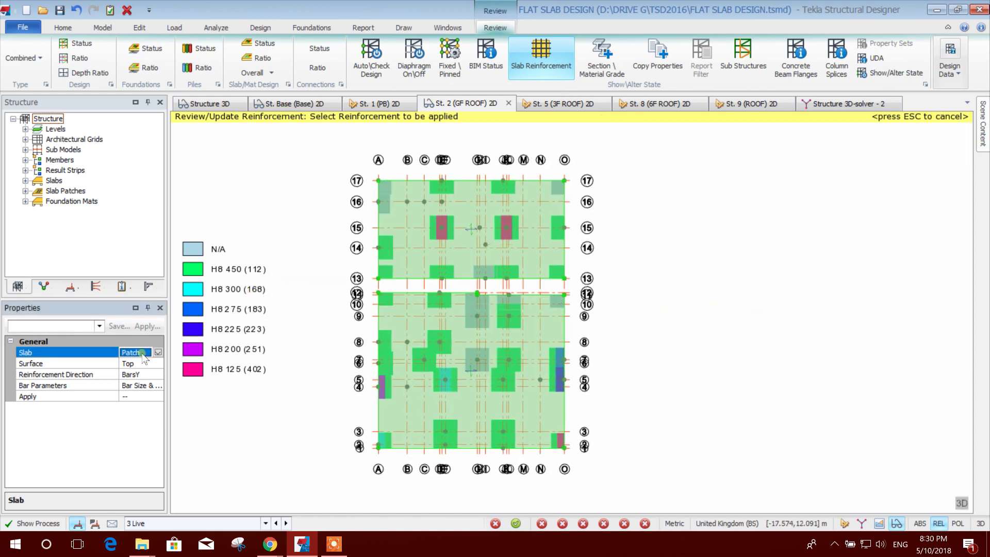
left_click(157, 352)
left_click(144, 373)
middle_click_drag(667, 304, 652, 323)
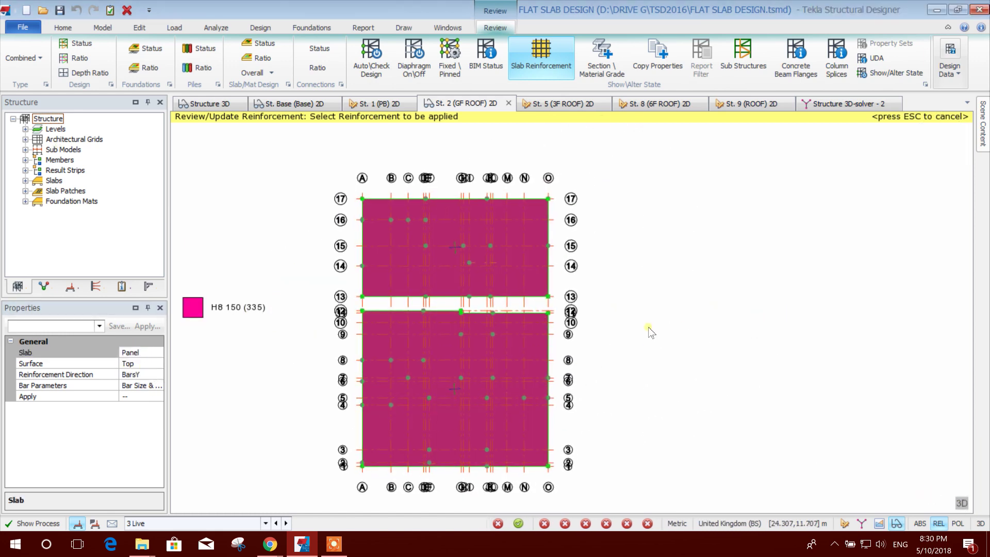
scroll(421, 271, "up", 2)
scroll(434, 248, "down", 1)
scroll(448, 273, "down", 1)
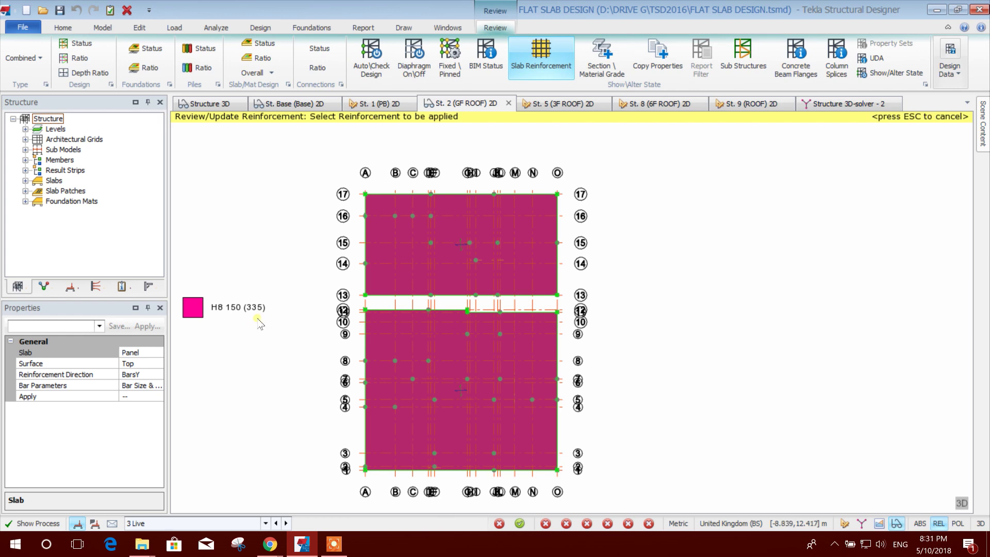
Display the top reinforcement of the slab panels in the BarsX direction and review the bar parameter options.
left_click(149, 375)
left_click(157, 374)
left_click(133, 385)
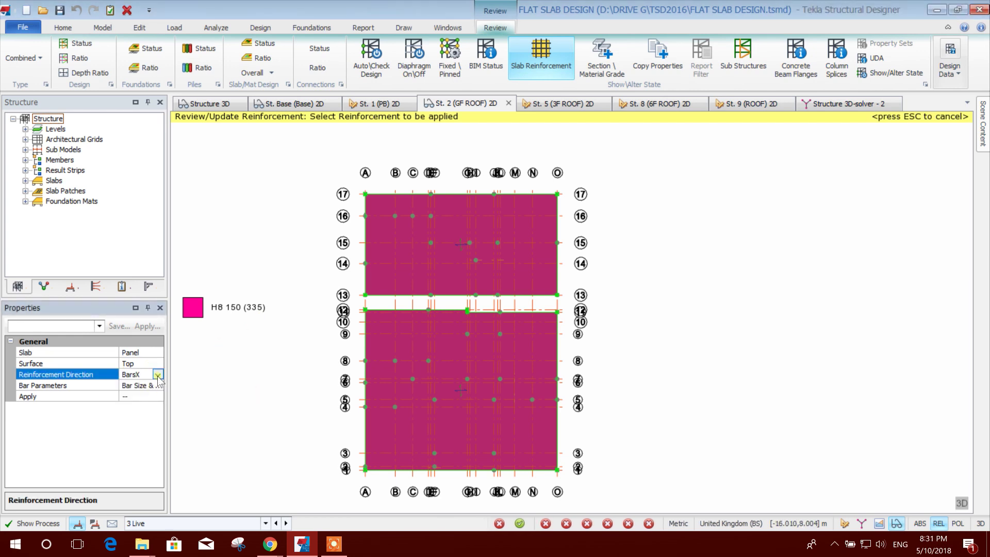
left_click(153, 386)
left_click(158, 386)
left_click(140, 418)
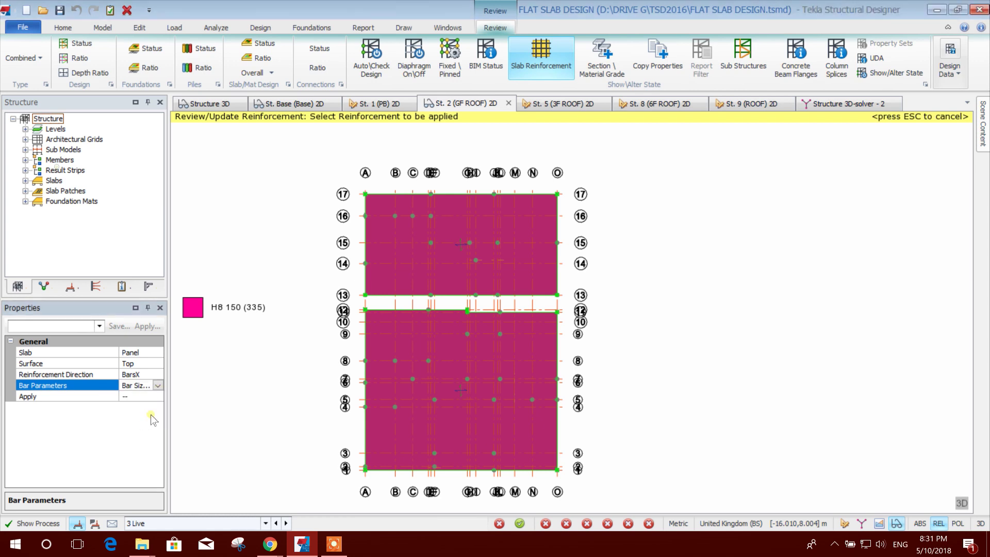
Display the bottom-surface reinforcement of the panels and inspect the BarsX reinforcement on both GF ROOF slabs.
left_click(147, 363)
left_click(154, 353)
left_click(154, 364)
left_click(159, 364)
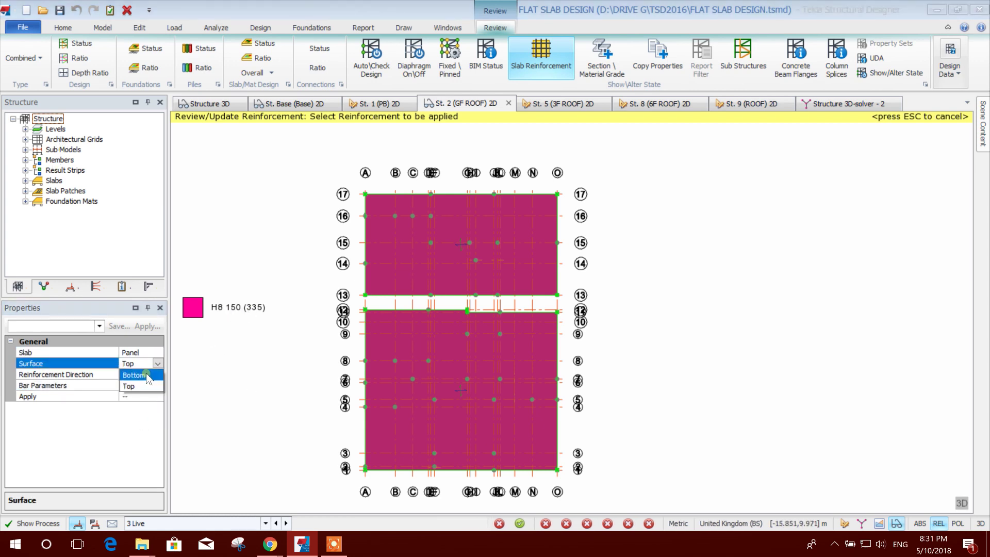
left_click(136, 374)
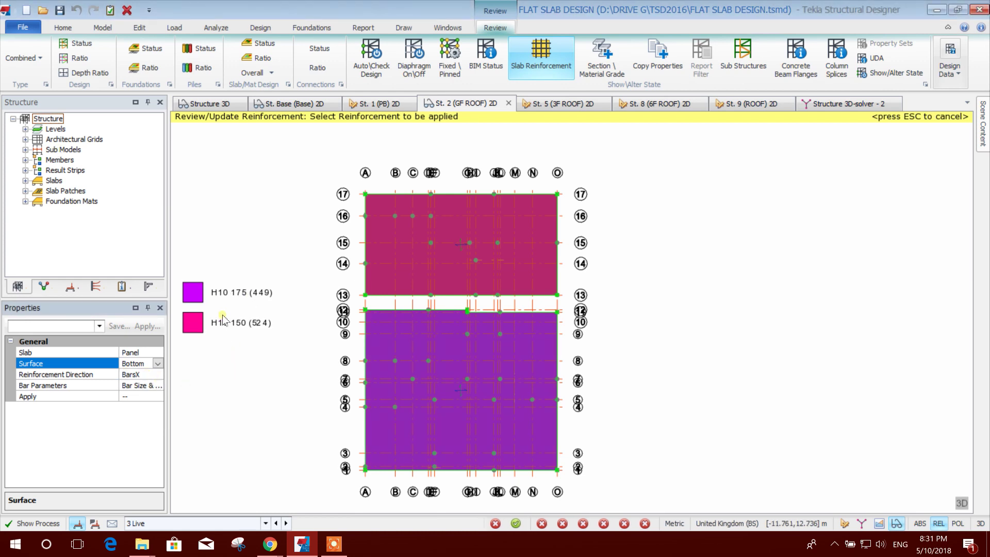
left_click(465, 255)
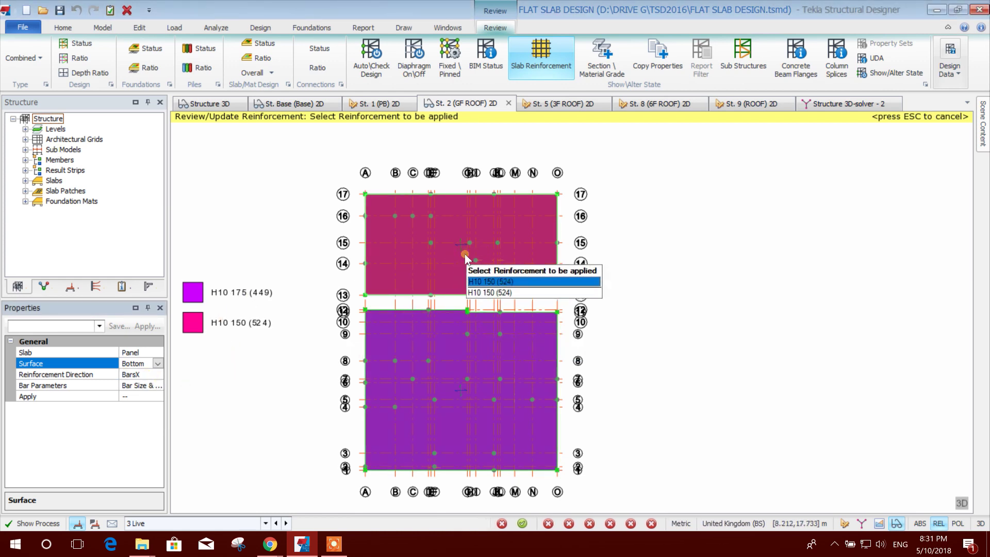
left_click(482, 281)
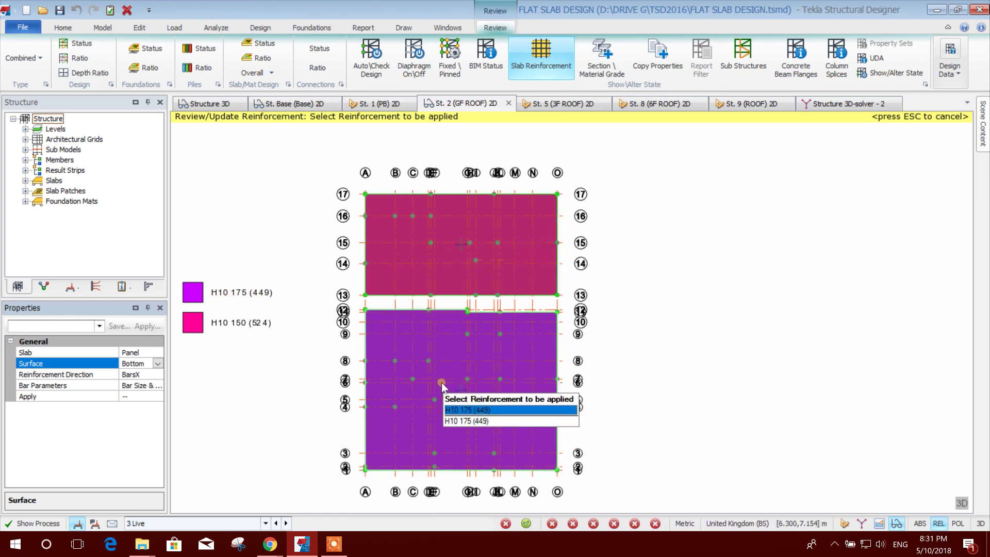
left_click(442, 386)
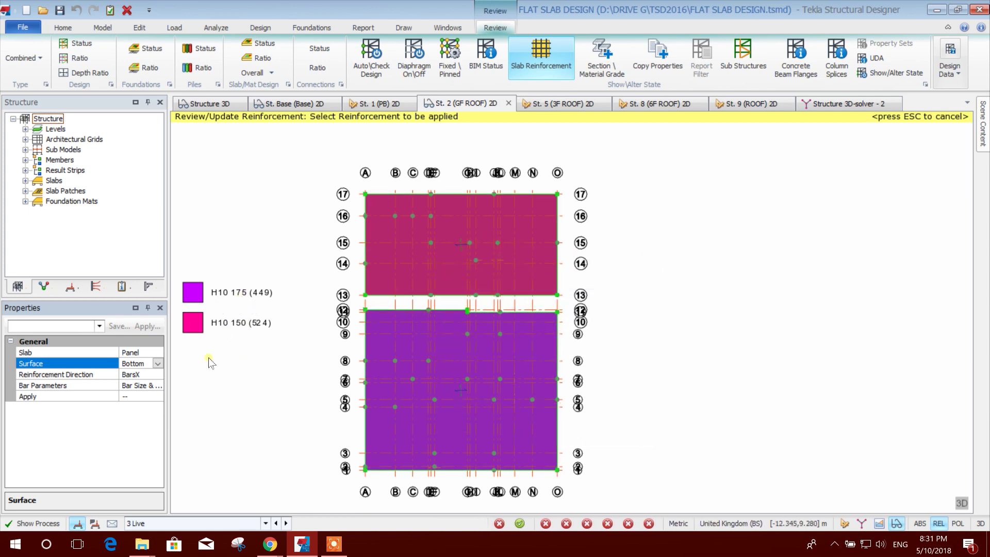
Display the bottom reinforcement in the BarsY direction and inspect the slab panel between grids 13 and 17.
left_click(133, 374)
left_click(157, 375)
left_click(133, 397)
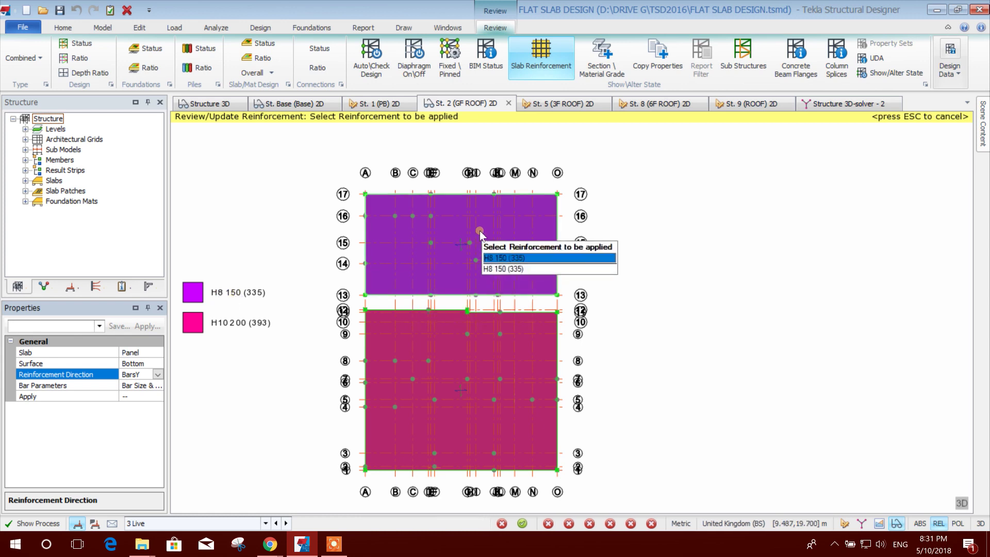
left_click(479, 233)
left_click(480, 234)
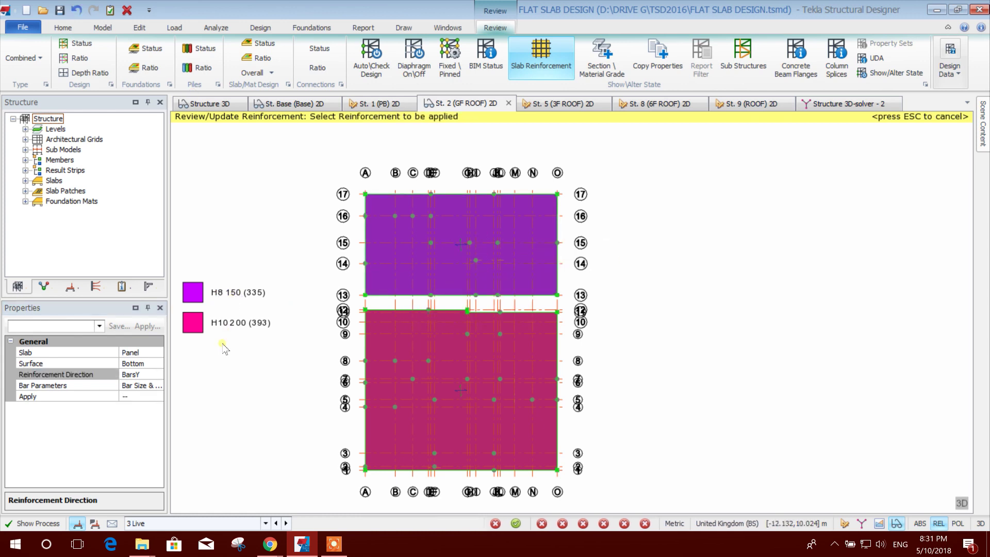
Choose User Bars as the reinforcement to apply, with bar size 10 and 200 mm bar spacing.
left_click(151, 396)
left_click(157, 396)
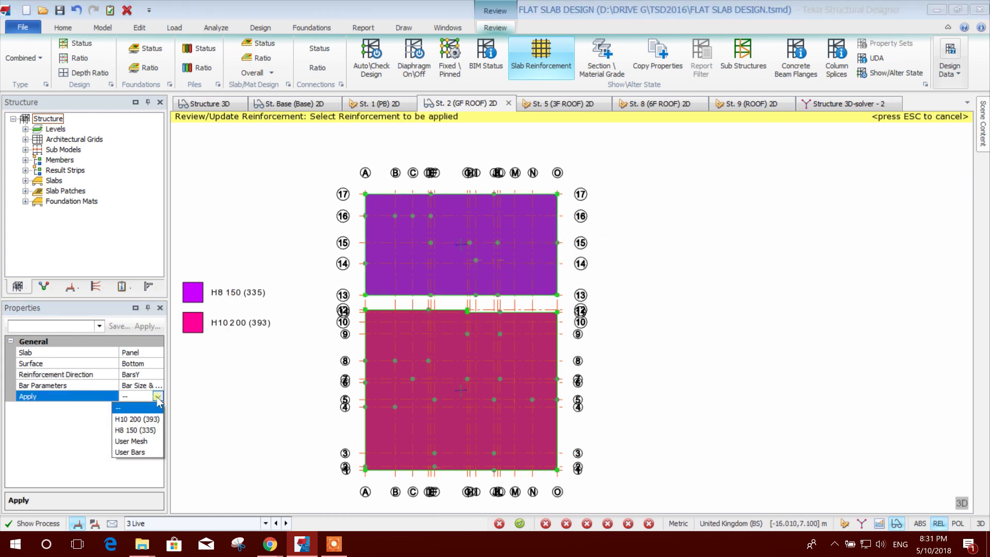
left_click(141, 452)
left_click(142, 432)
left_click(142, 440)
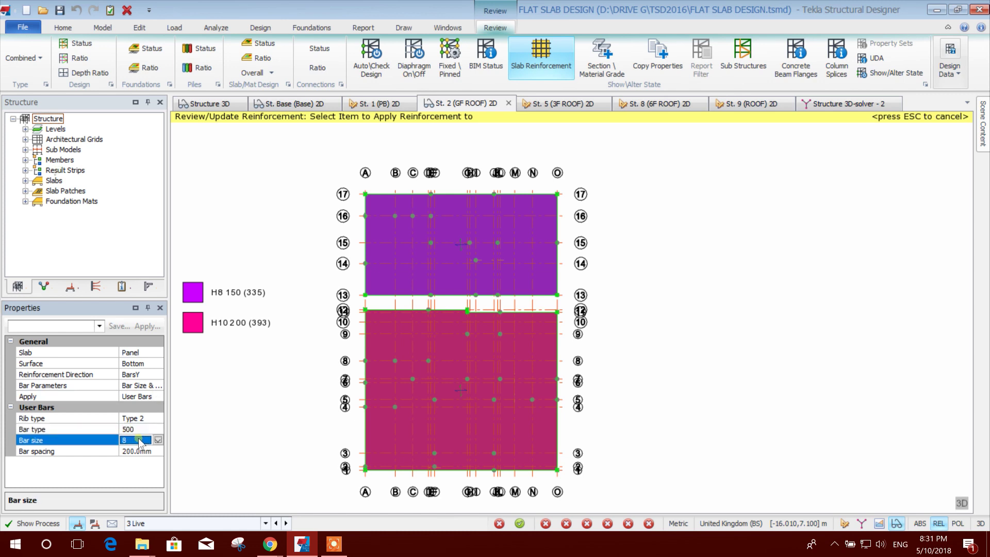
left_click(158, 441)
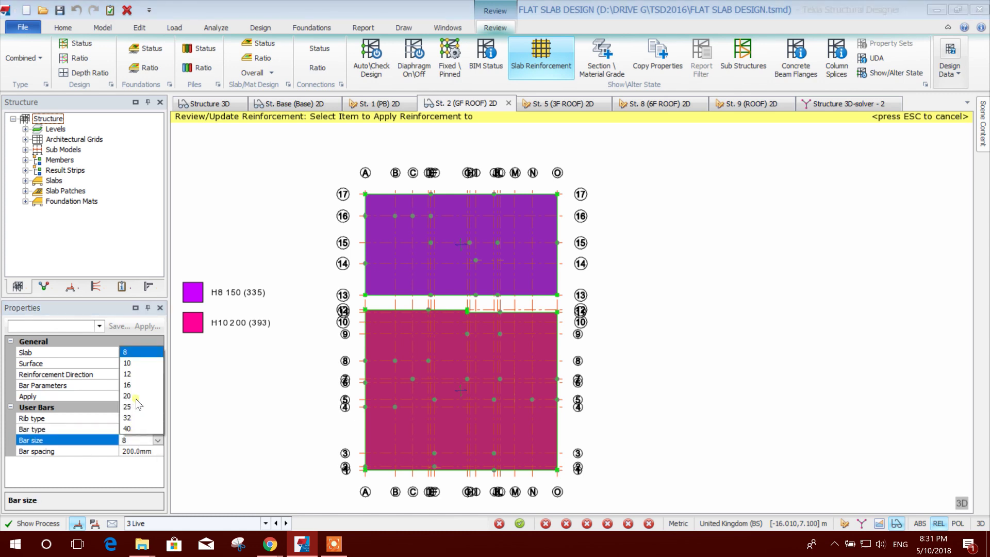
left_click(130, 363)
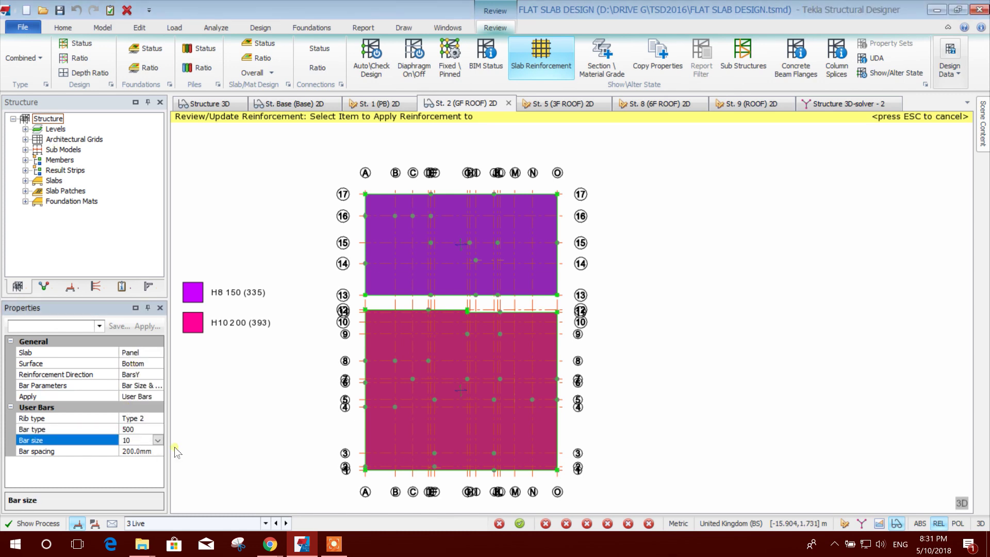
left_click(146, 453)
left_click(268, 374)
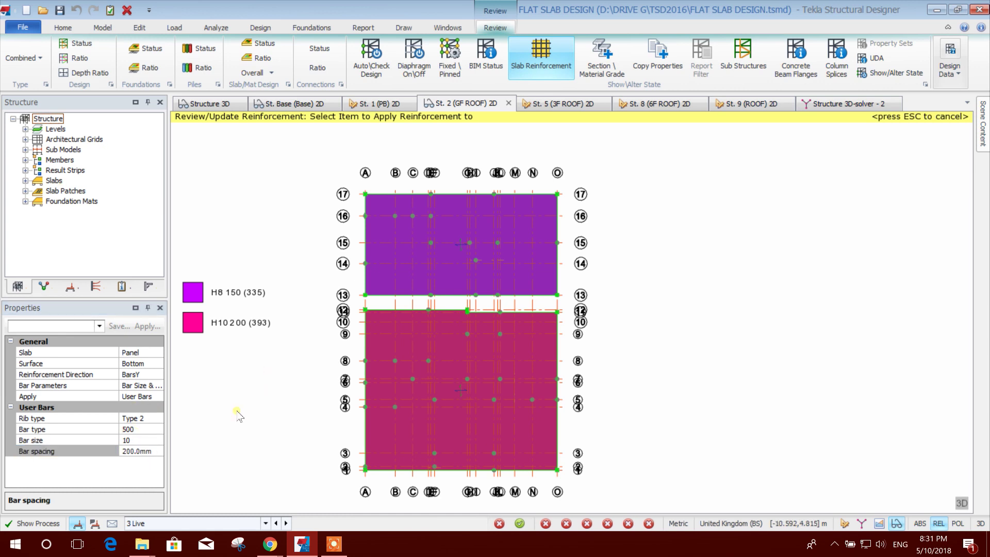
Apply the user bars to the bottom BarsY reinforcement of the panel between grids 13 and 17, and leave the reinforcement review.
middle_click_drag(279, 344, 297, 354)
scroll(297, 355, "down", 1)
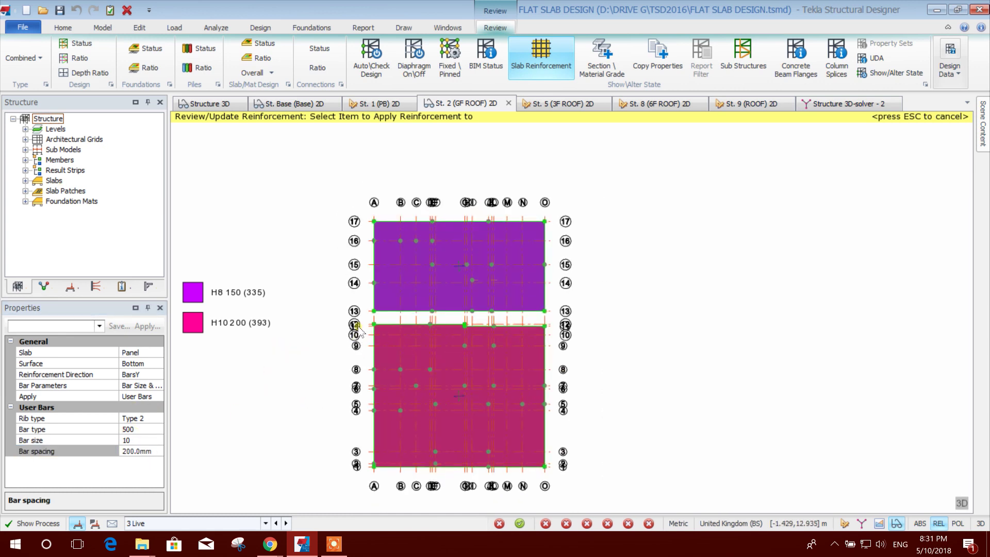
left_click(407, 300)
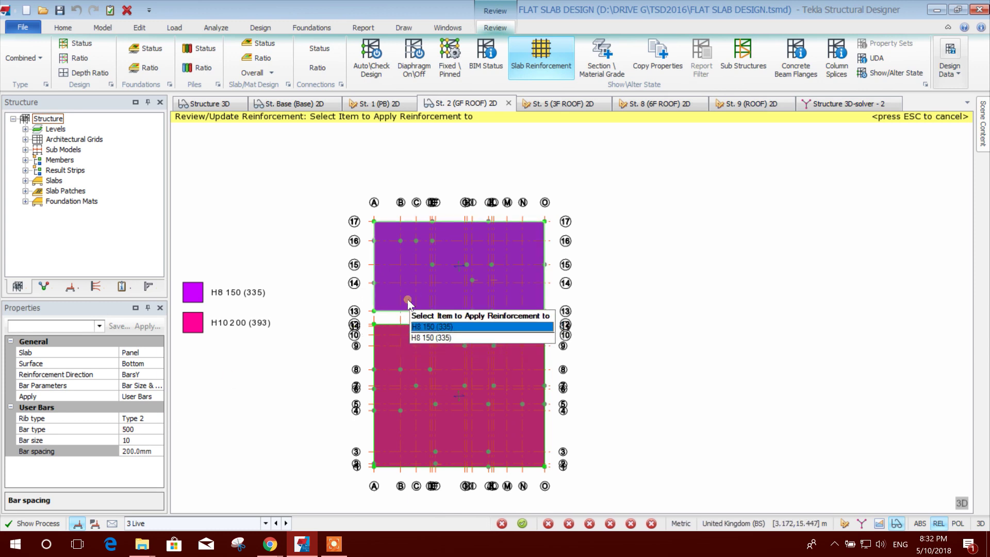
left_click(408, 301)
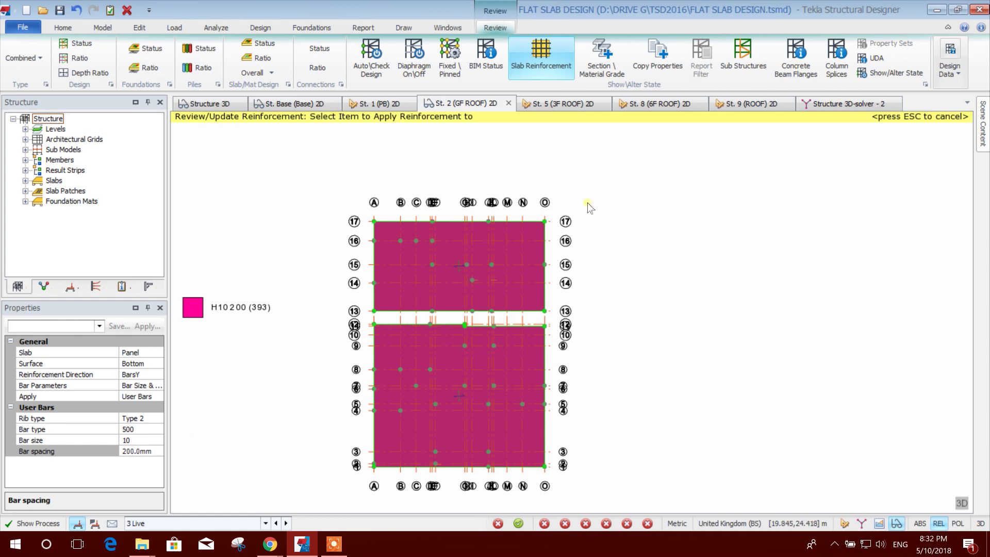
key("Escape")
left_click(539, 269)
key("Escape")
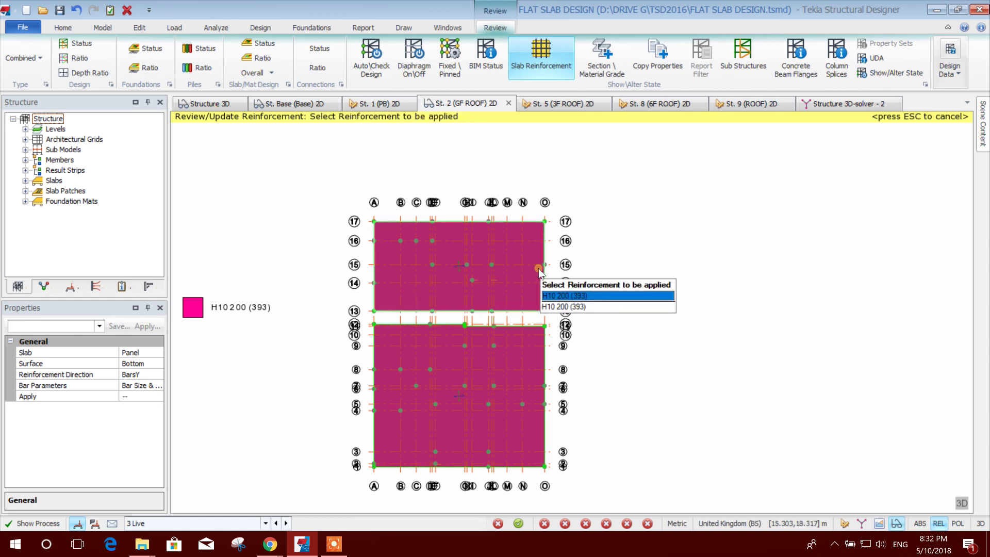
left_click(539, 272)
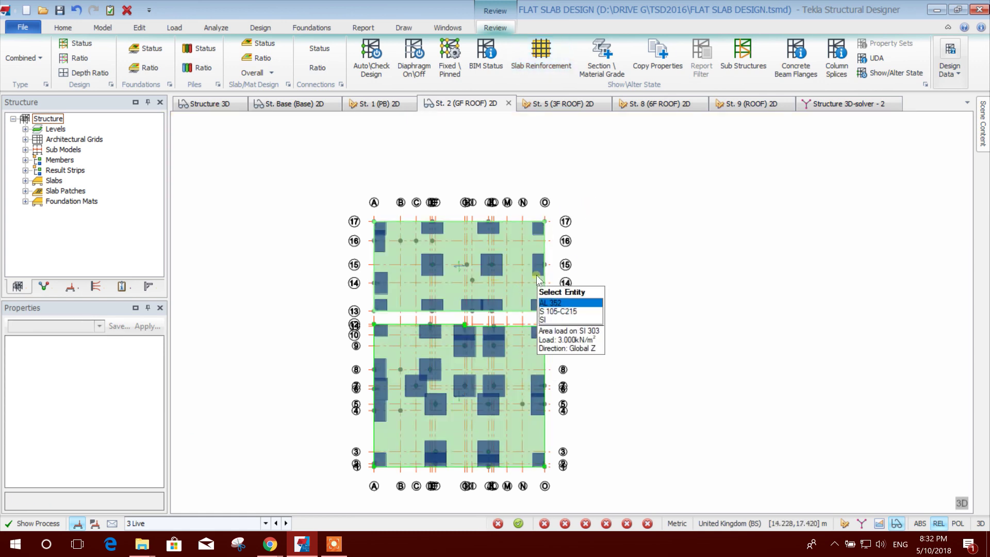
left_click(541, 54)
left_click(521, 236)
left_click(521, 236)
right_click(520, 233)
key("Escape")
key("Escape")
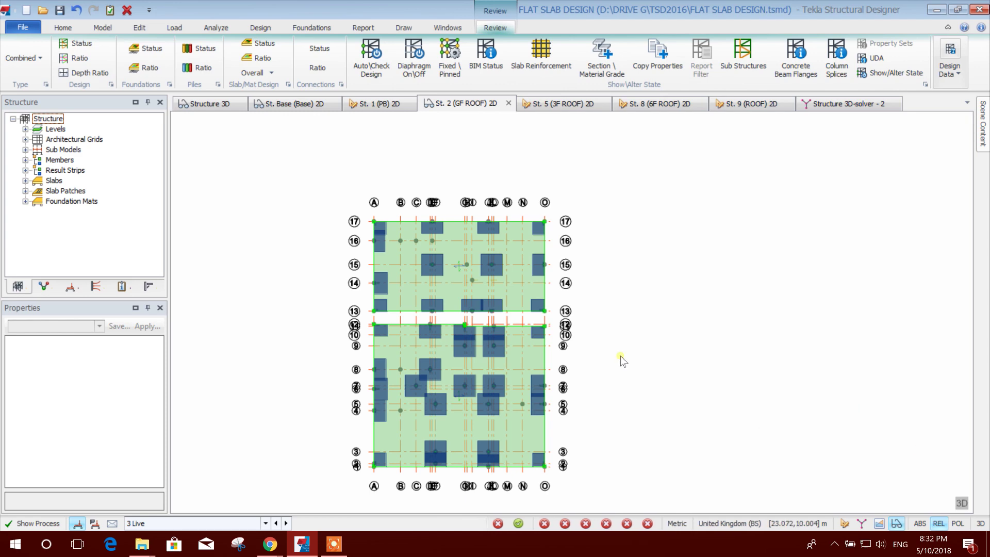
Run the slab check for GF ROOF and examine the SI 304 reinforcement design summary.
left_click(525, 268)
right_click(525, 268)
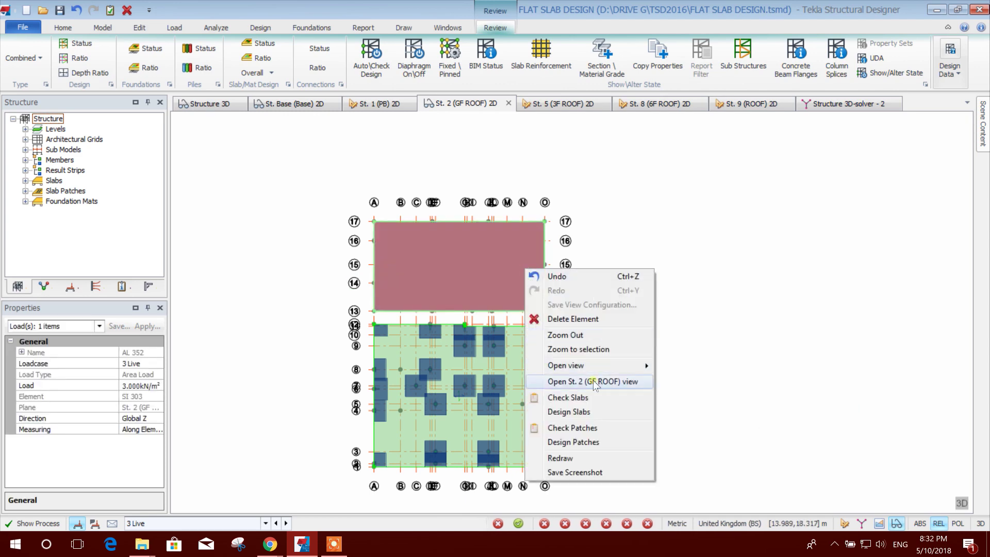
left_click(592, 401)
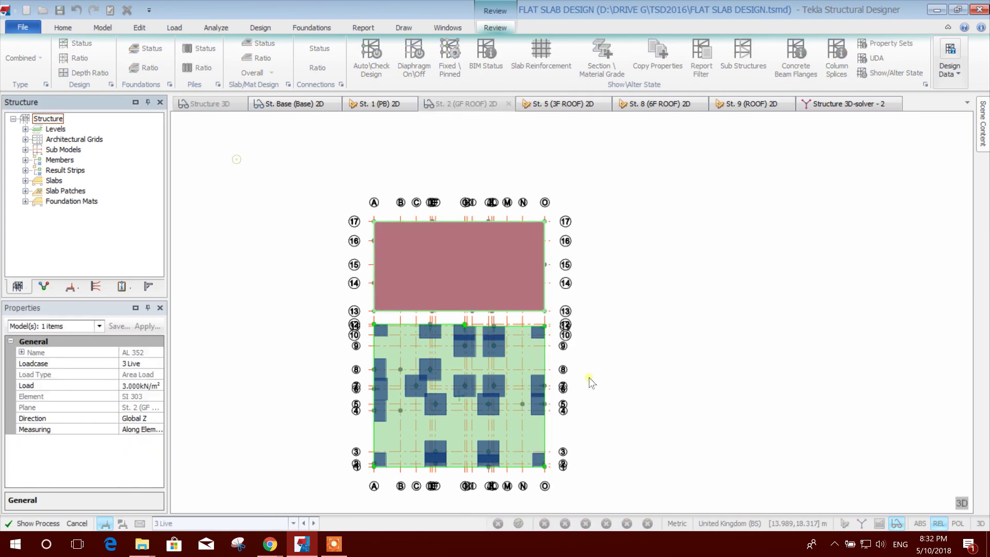
mouse_move(265, 266)
left_mouse_down()
mouse_move(322, 269)
mouse_move(256, 275)
left_mouse_up()
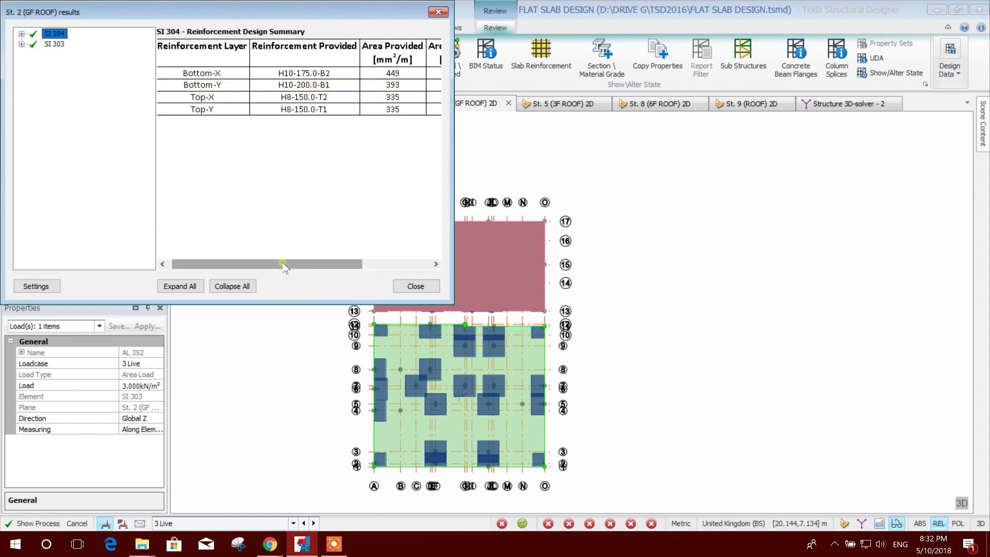
left_click_drag(284, 261, 243, 262)
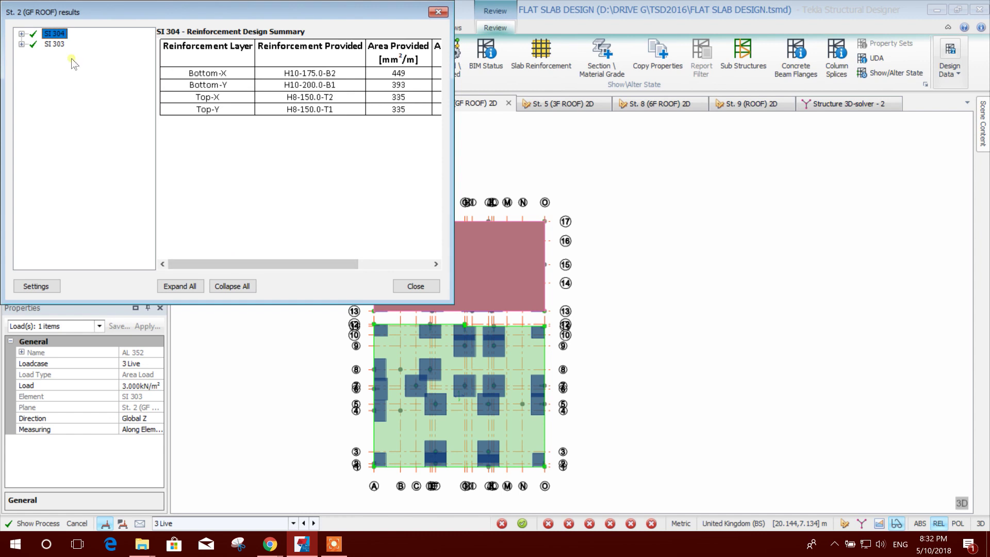
Examine the reinforcement design details of SI 304 and SI 303, including the Bottom-X checks, and close the results.
left_click(21, 33)
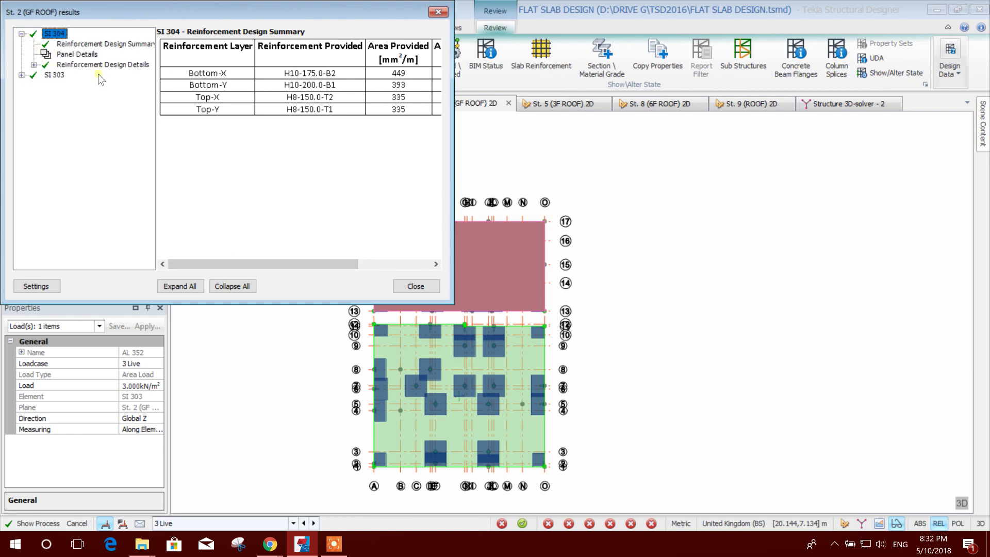
left_click(34, 65)
double_click(83, 75)
left_click(93, 95)
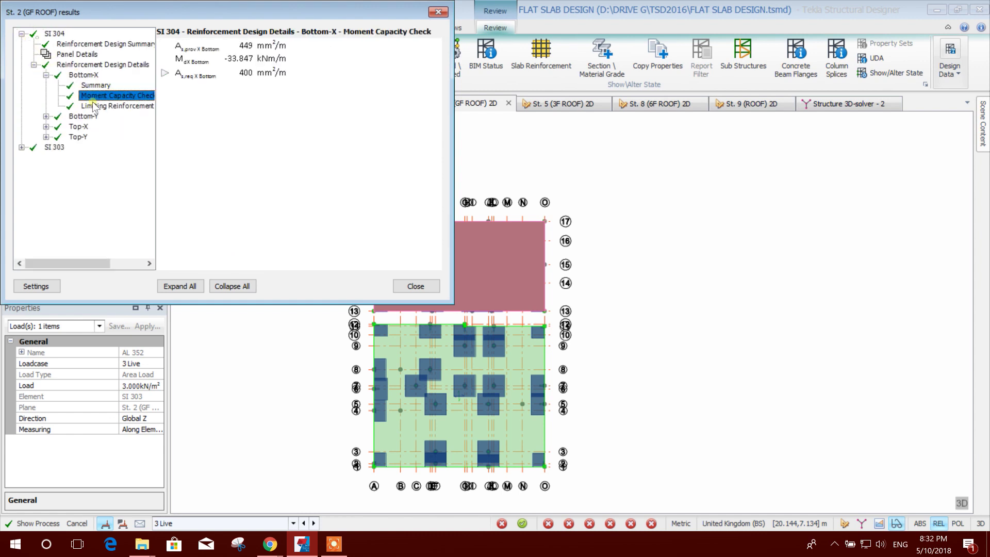
double_click(63, 128)
left_click(21, 178)
left_click(77, 199)
double_click(105, 210)
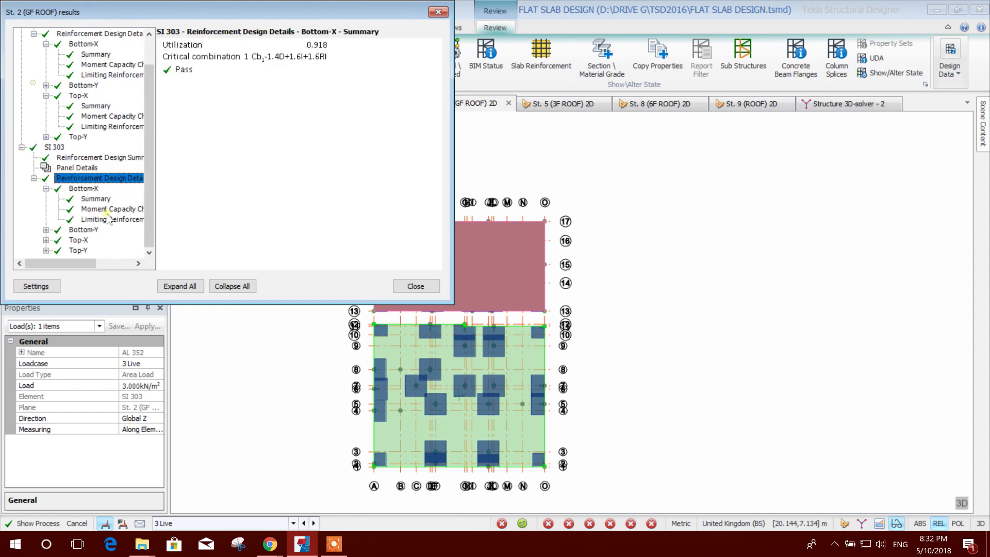
left_click(408, 284)
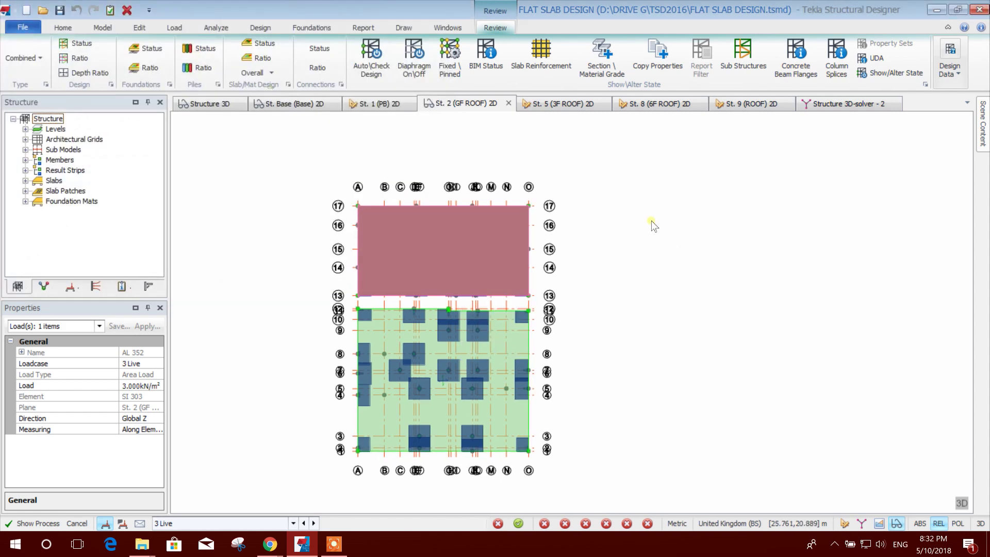
key("Escape")
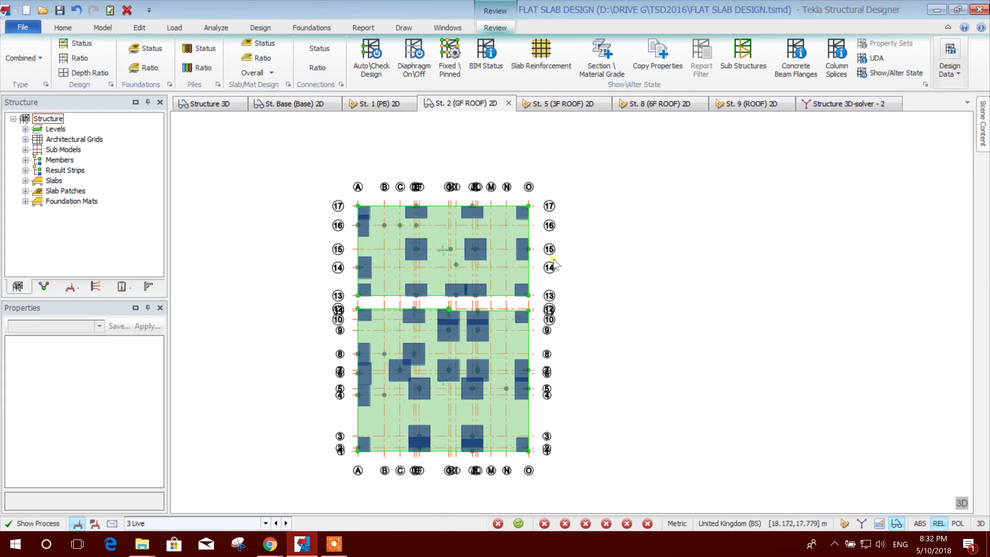
middle_click_drag(596, 248, 586, 256)
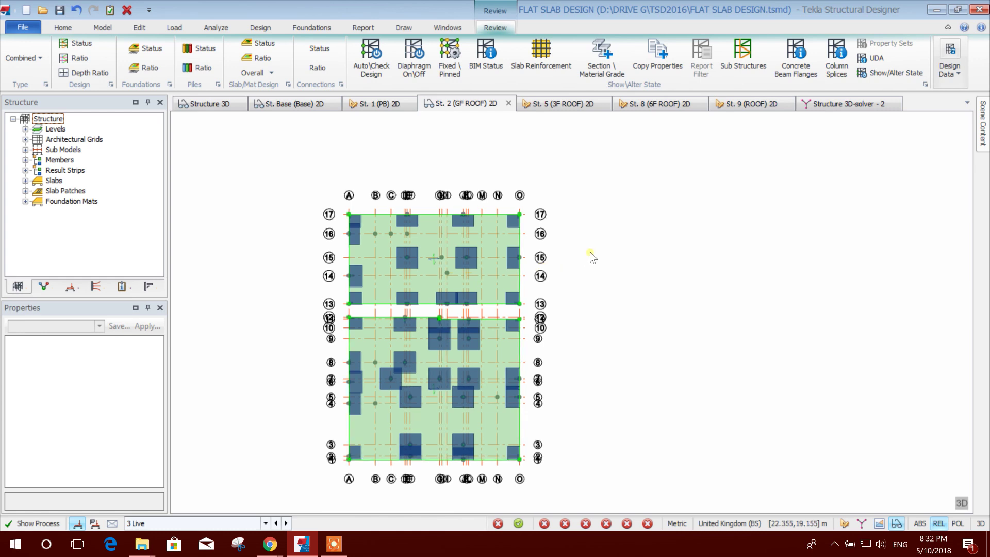
Export the GF ROOF slab/mat detailing drawing to DXF at 1:100 scale, and close the extra read-only copy in AutoCAD without saving.
middle_click_drag(250, 183, 255, 172)
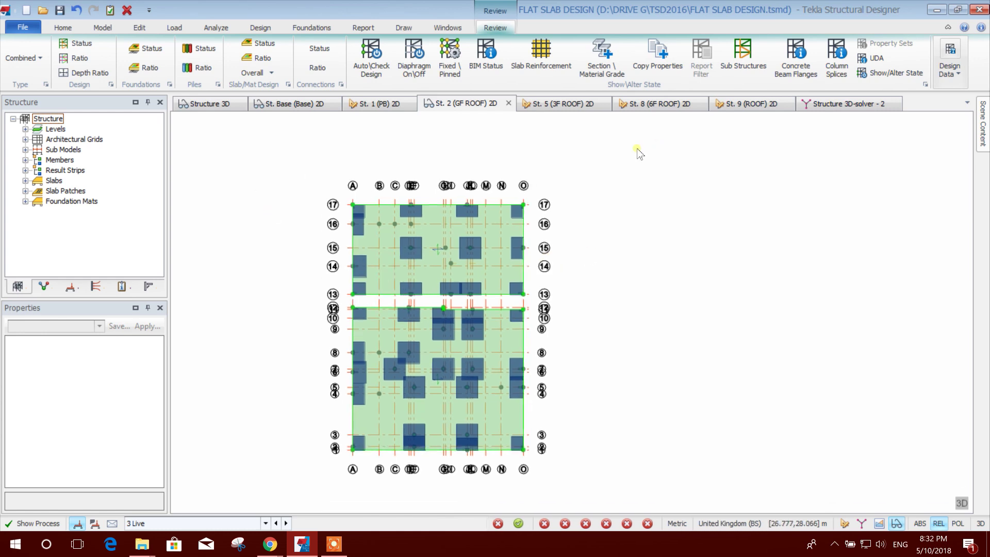
left_click(416, 28)
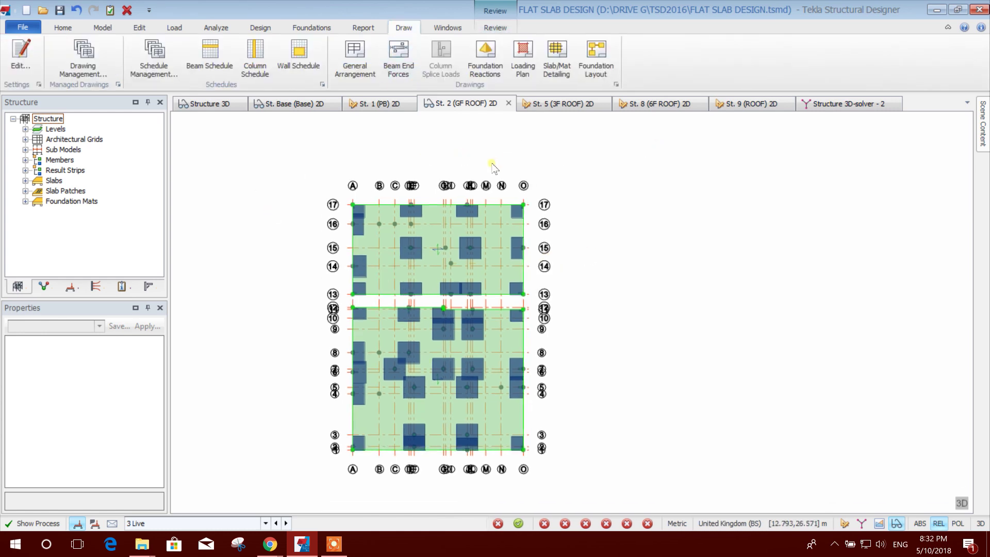
left_click(558, 74)
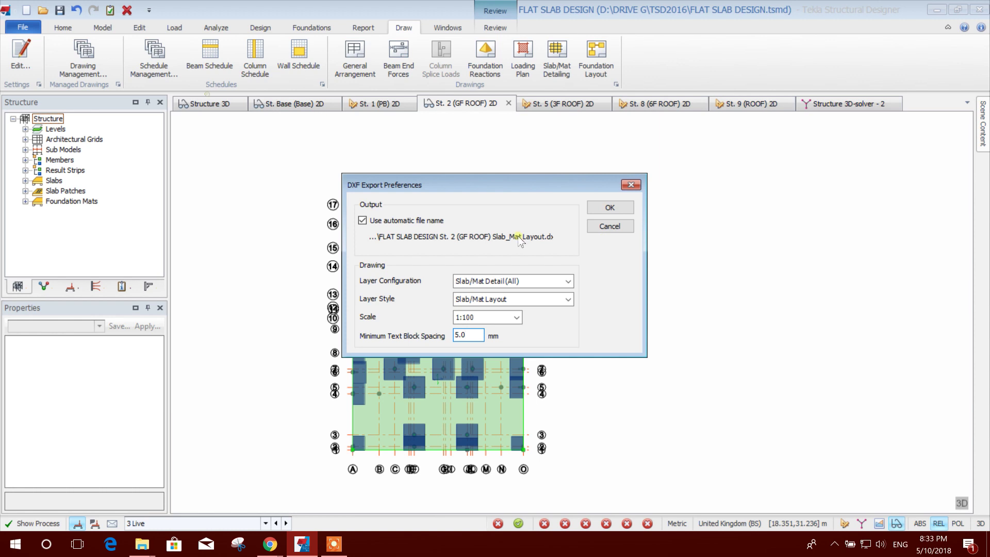
left_click(608, 211)
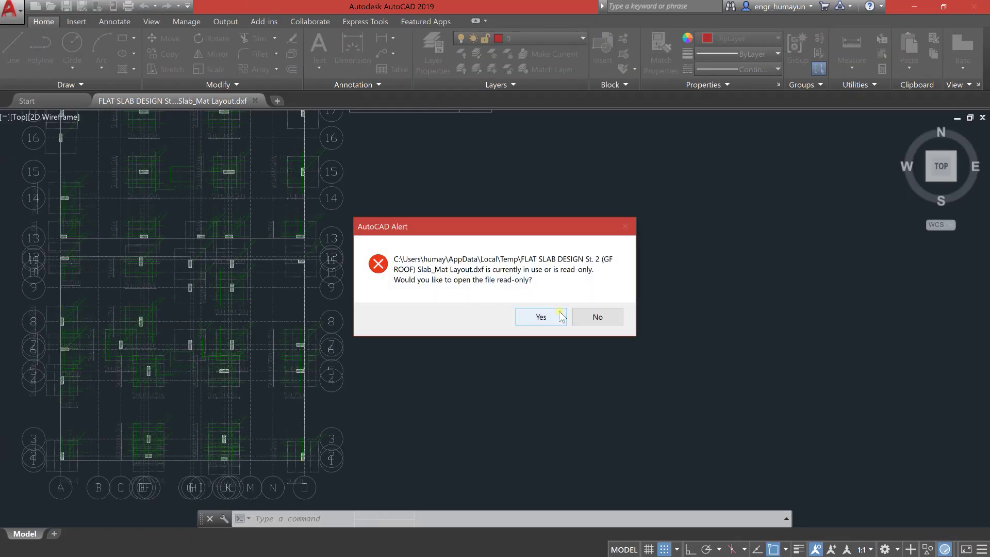
left_click(541, 316)
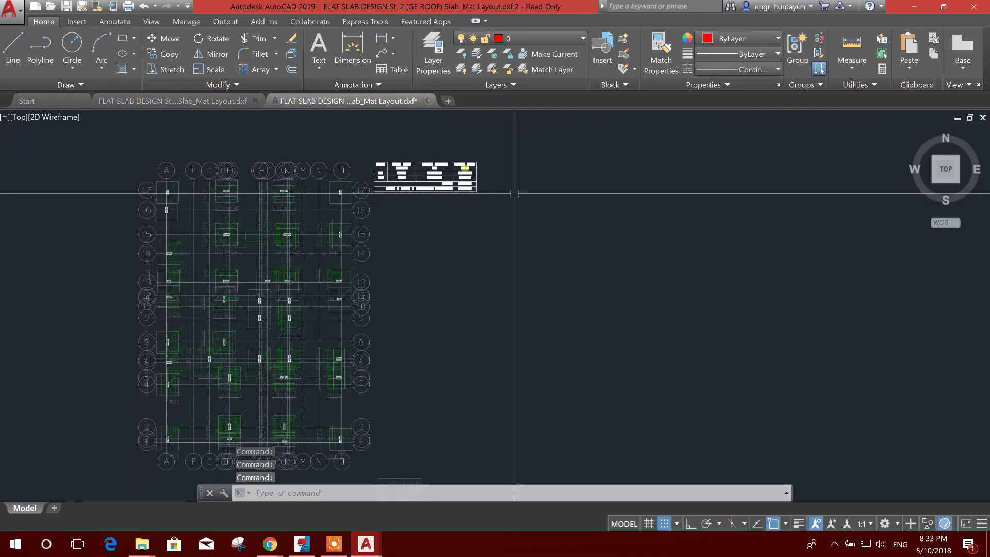
left_click(425, 100)
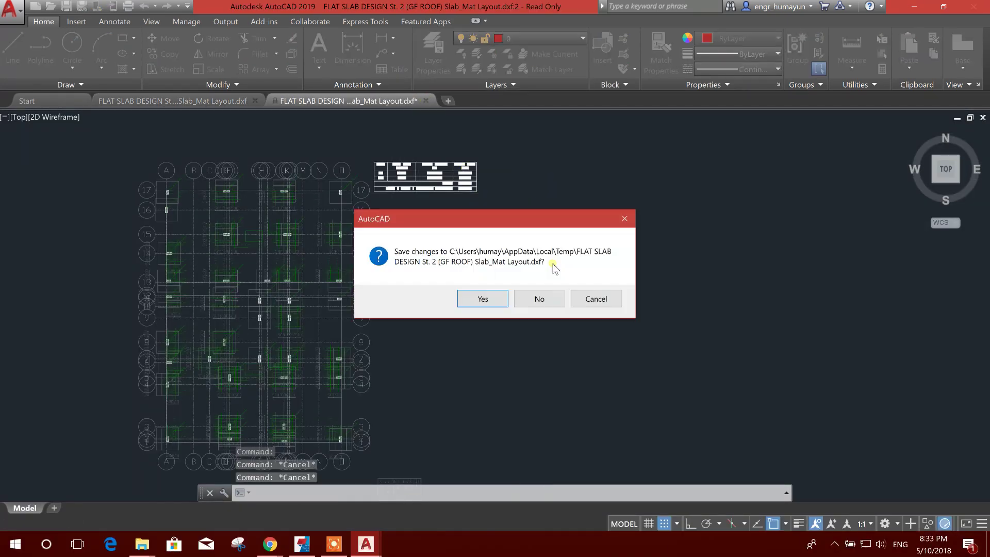
left_click(537, 301)
Save the exported GF ROOF Slab_Mat Layout as a DWG drawing on the DATA (D:) drive.
scroll(420, 287, "down", 4)
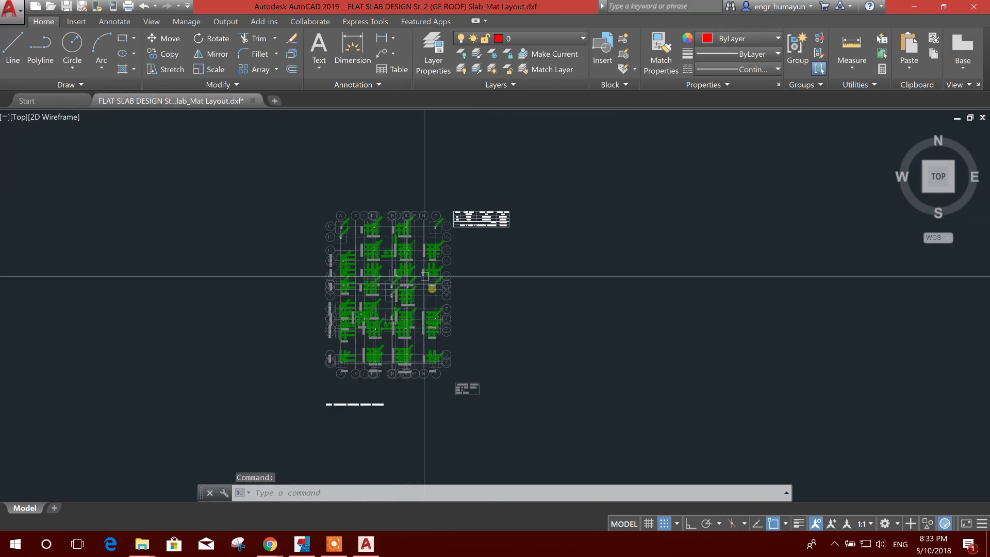
scroll(425, 277, "up", 6)
scroll(310, 234, "down", 3)
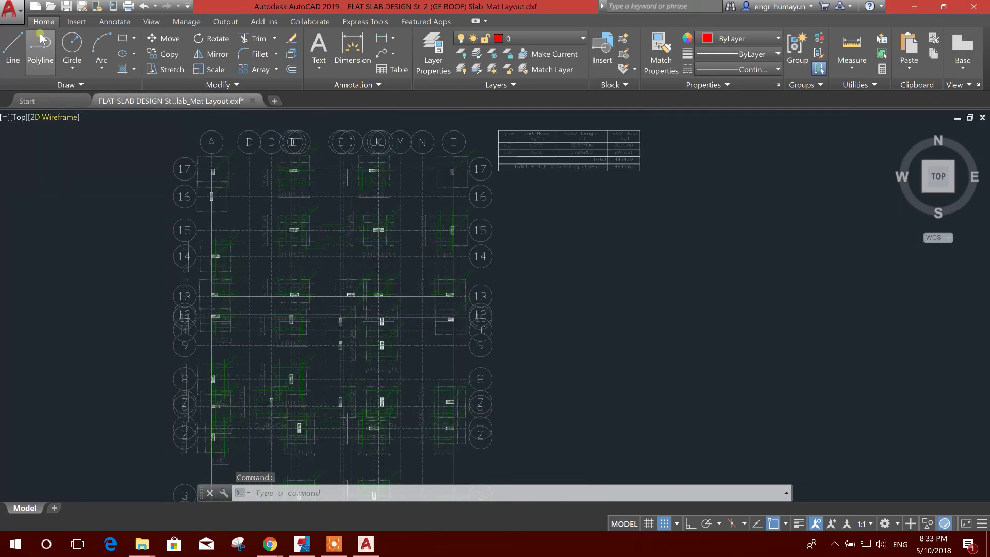
left_click(10, 9)
left_click(21, 162)
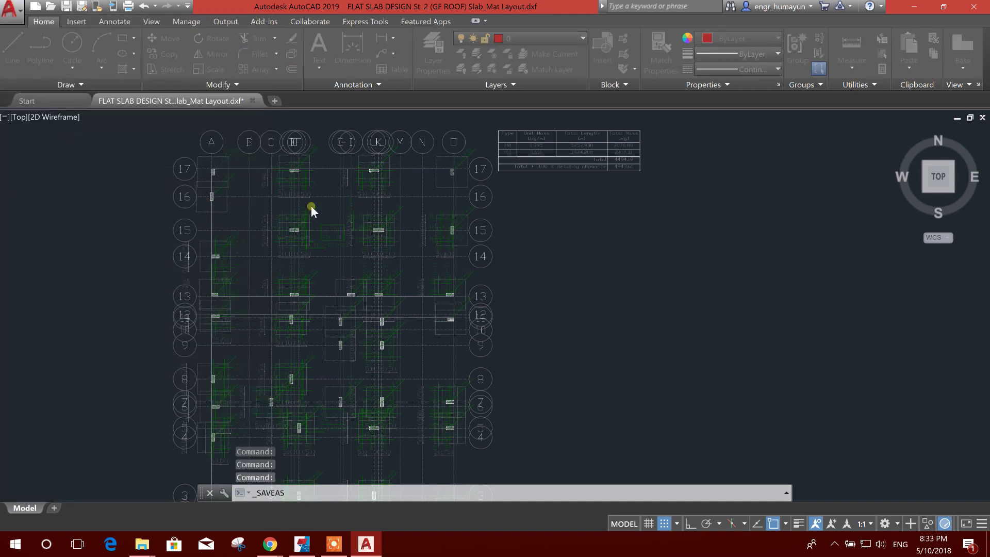
left_click_drag(529, 220, 522, 325)
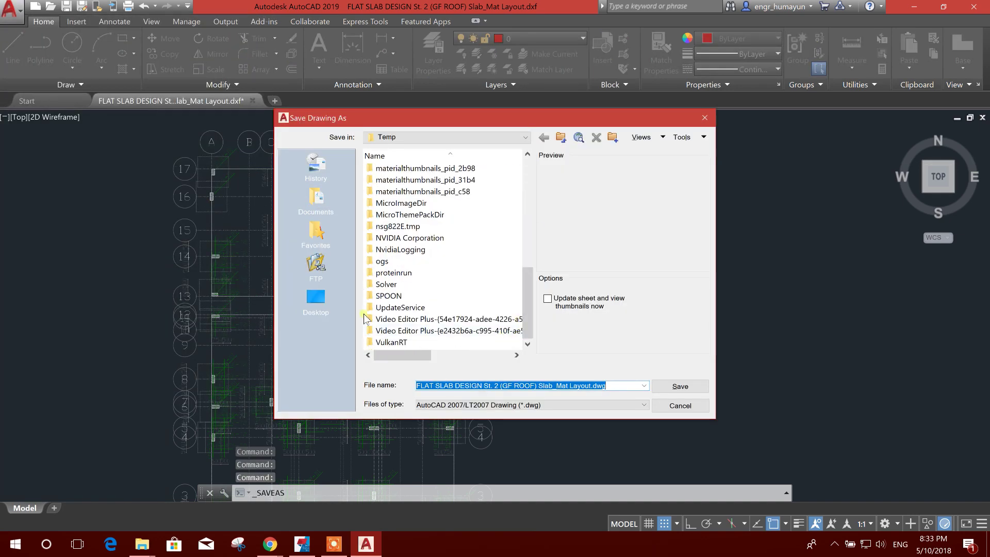
left_click(312, 298)
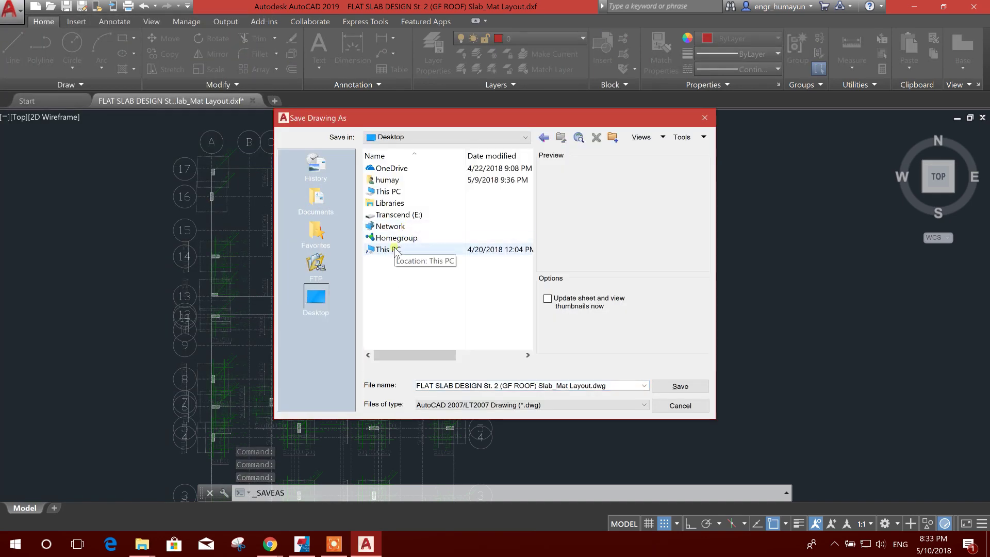
double_click(394, 193)
double_click(453, 303)
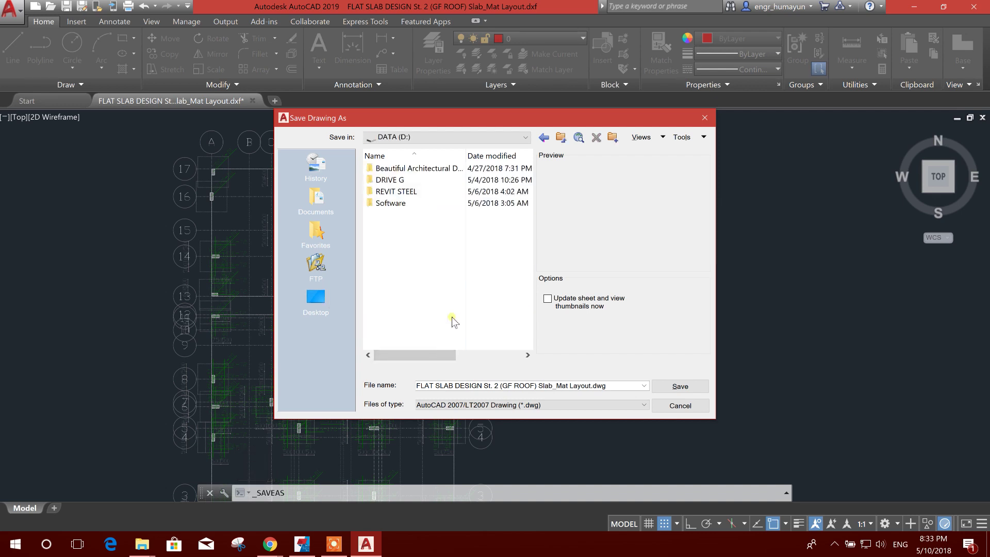
left_click(673, 387)
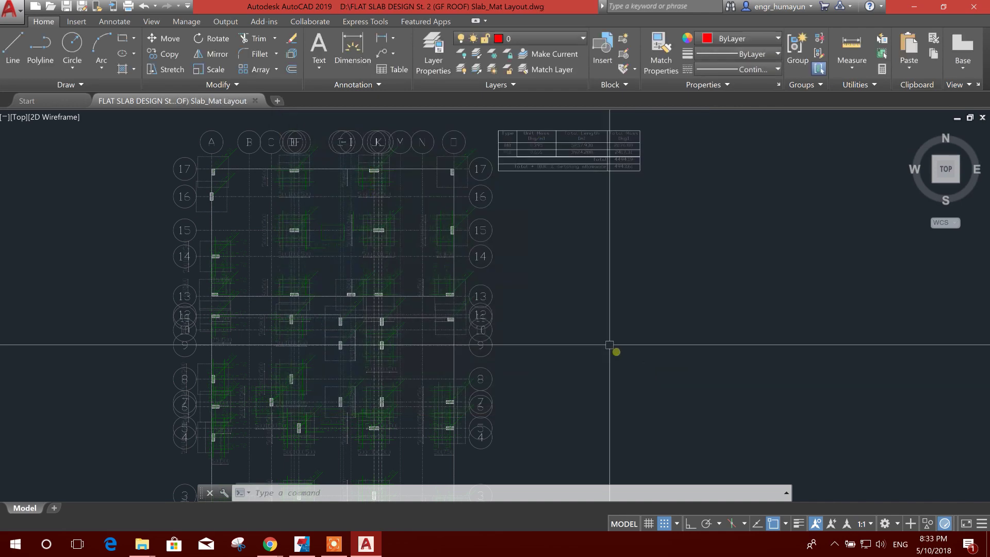
Identify the text style of a CRC22-D1 column label above grid 13 and open the text style settings.
scroll(376, 265, "down", 5)
scroll(384, 257, "up", 6)
scroll(453, 253, "up", 5)
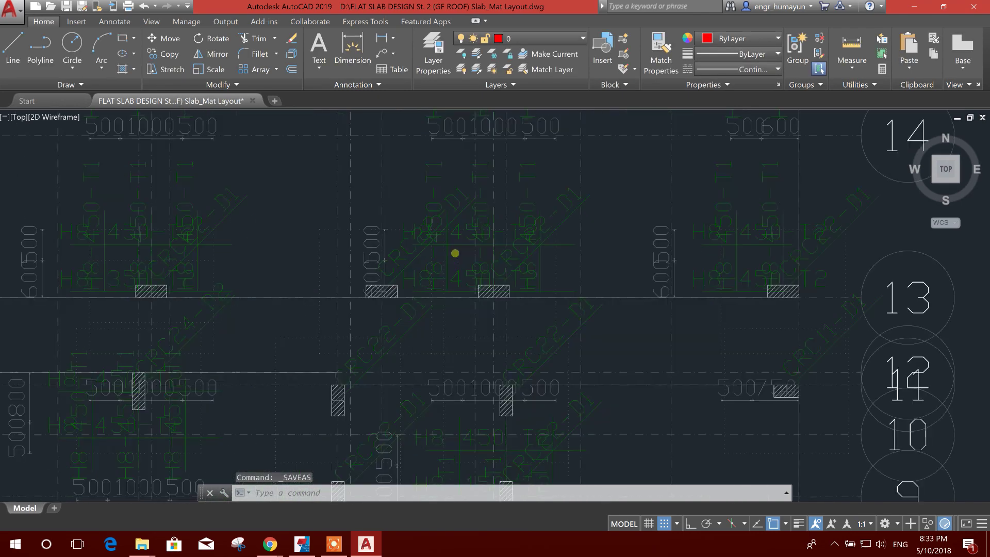
left_click(451, 196)
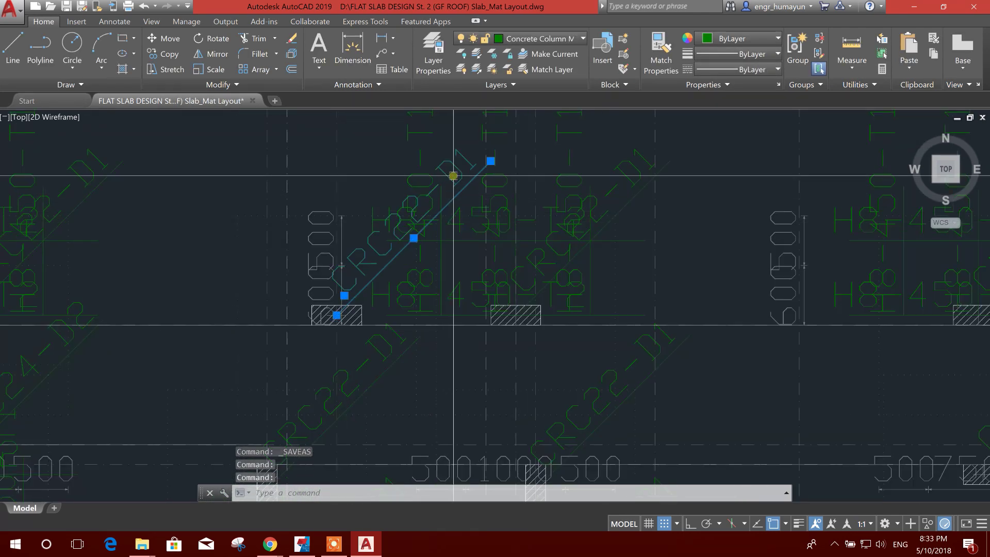
key("Escape")
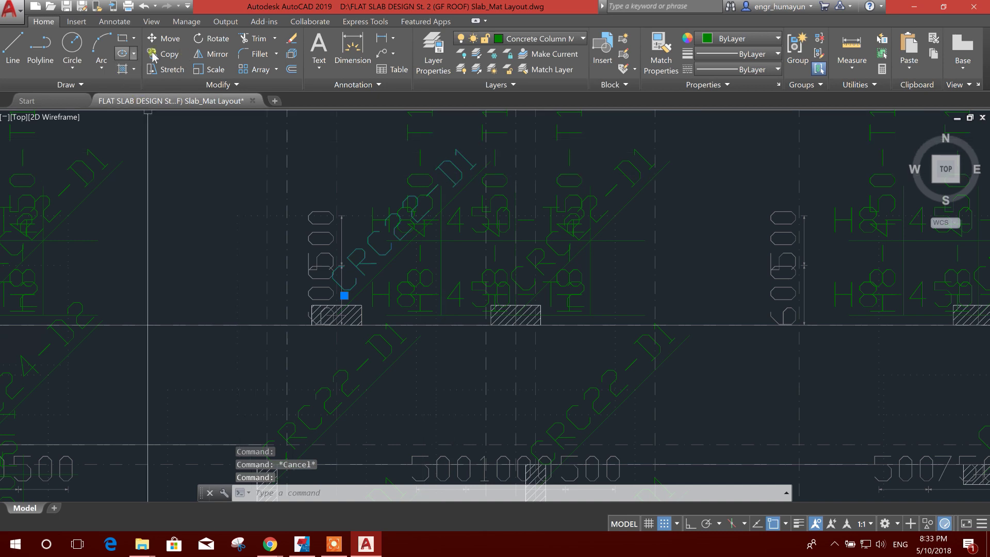
left_click(115, 22)
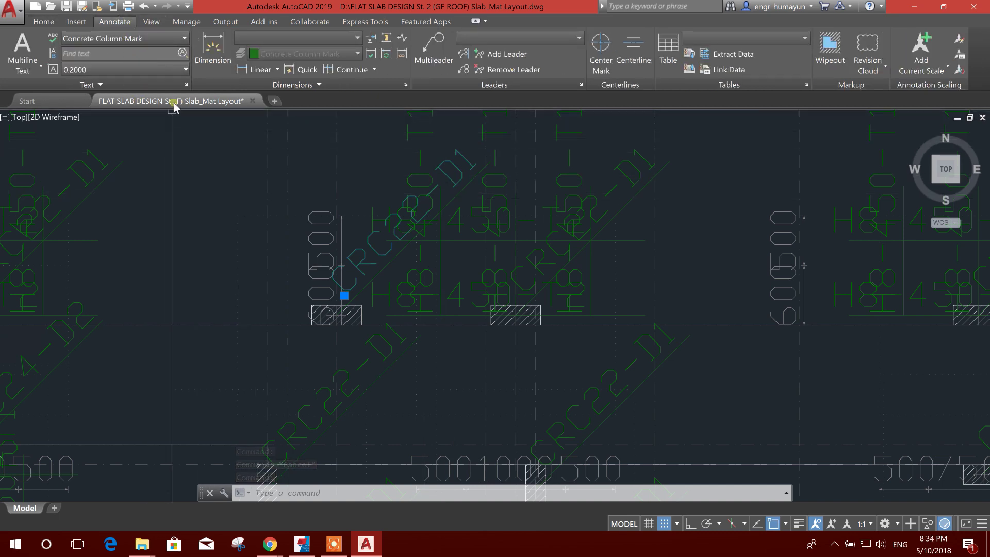
left_click(186, 85)
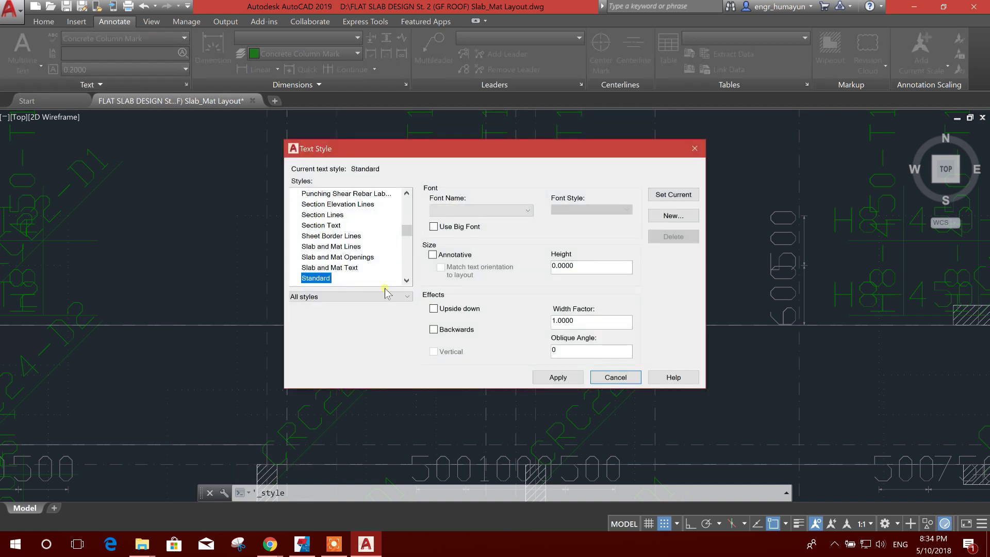
Set the font of the Concrete Column Mark text style to Verdana and apply it.
scroll(393, 257, "down", 10)
scroll(393, 257, "down", 3)
scroll(375, 268, "up", 12)
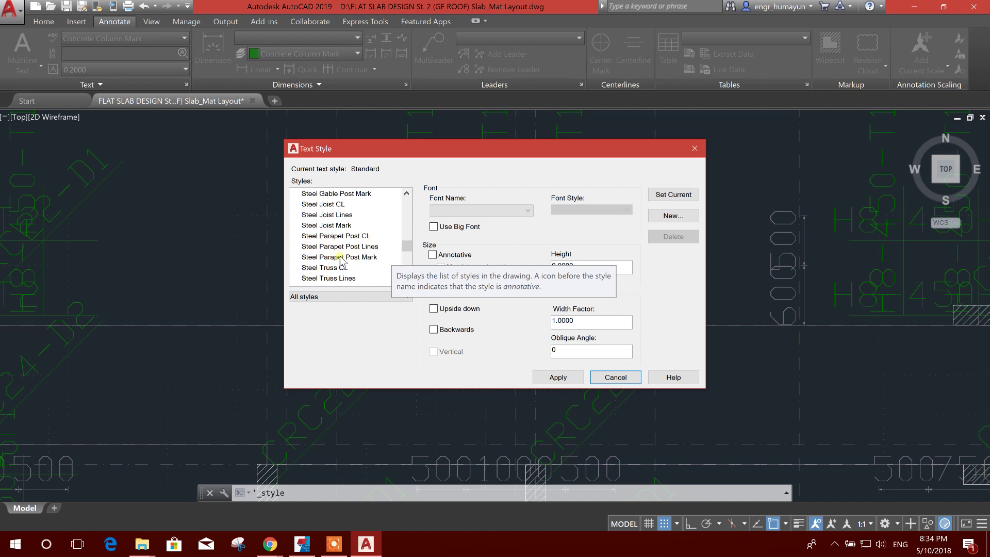
scroll(335, 238, "up", 5)
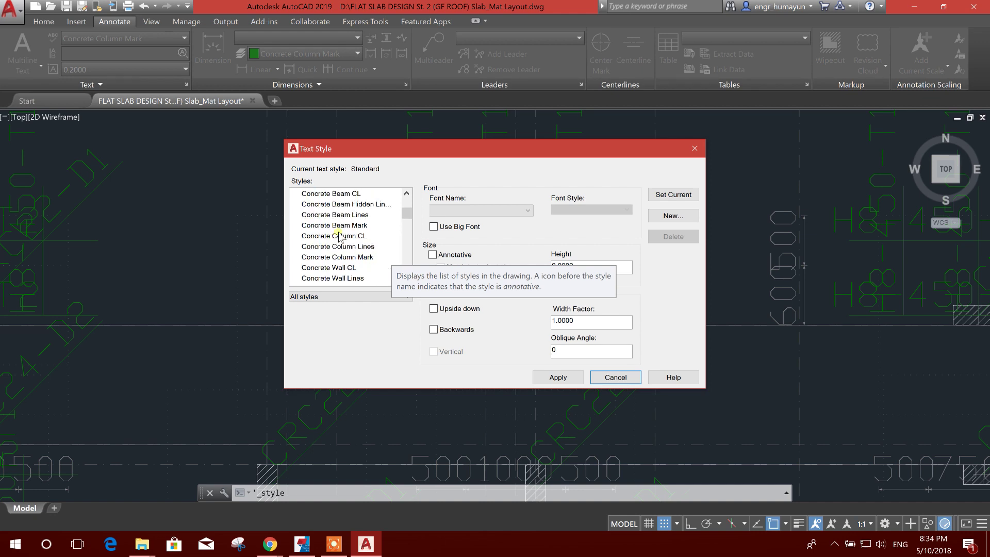
left_click(351, 224)
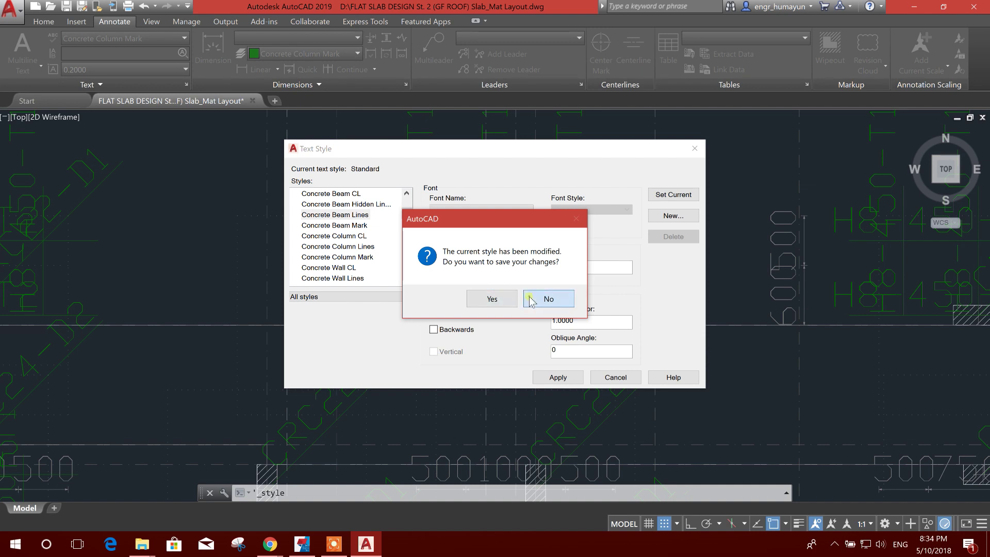
left_click(549, 299)
scroll(356, 240, "up", 1)
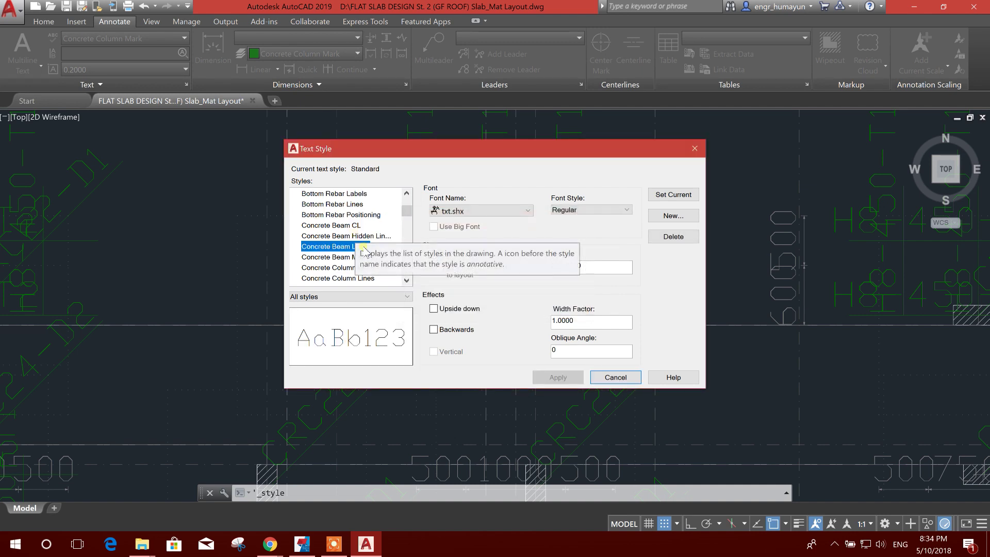
left_click(349, 215)
scroll(345, 269, "down", 1)
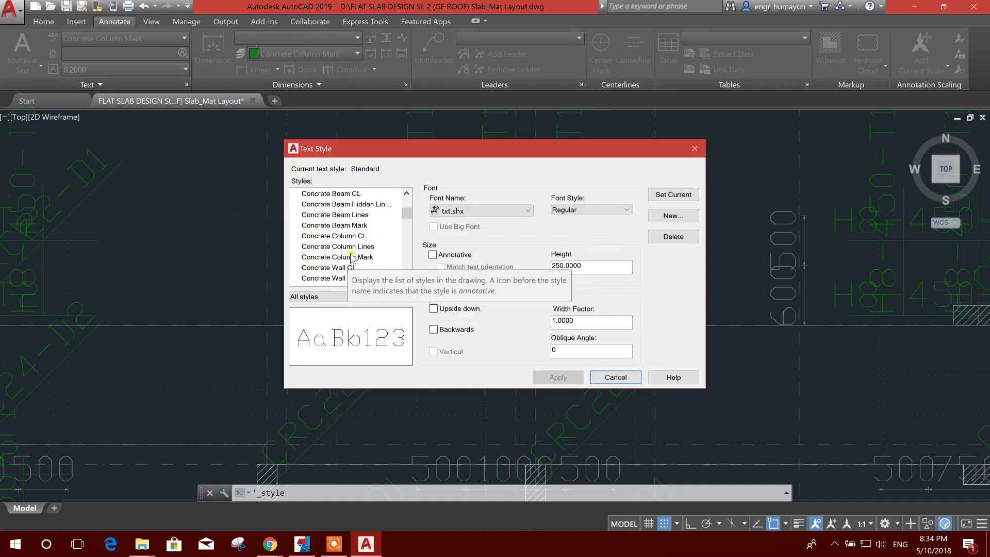
left_click(355, 257)
left_click(470, 212)
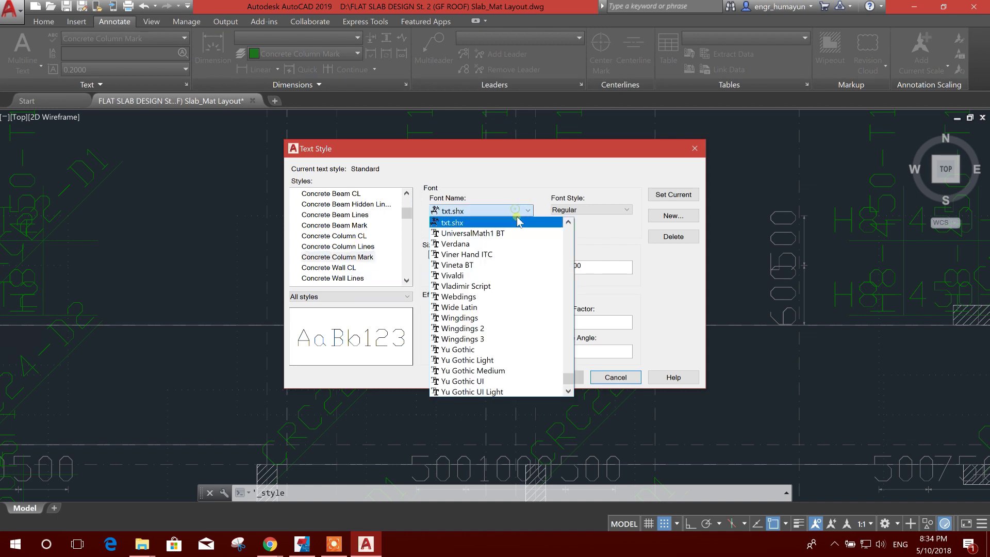
left_click(455, 244)
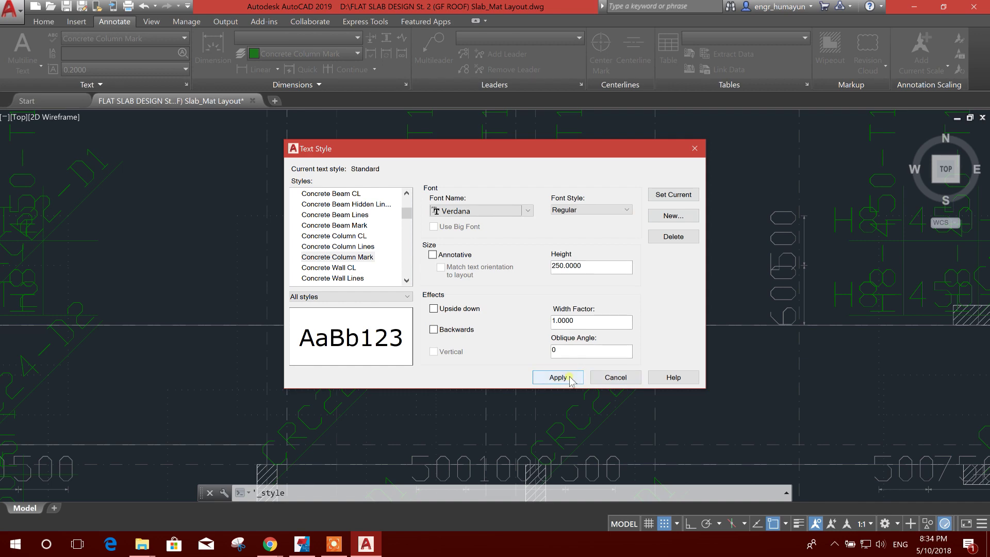
left_click(559, 378)
left_click(591, 380)
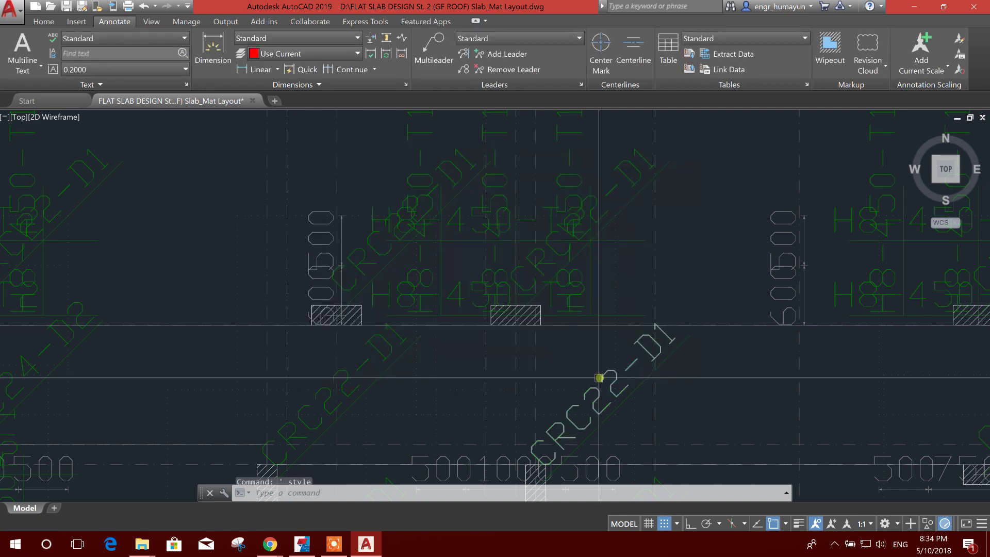
Close the GF ROOF Slab_Mat Layout drawing with its changes saved, and reopen it from the recent documents.
scroll(416, 312, "down", 10)
scroll(384, 299, "up", 6)
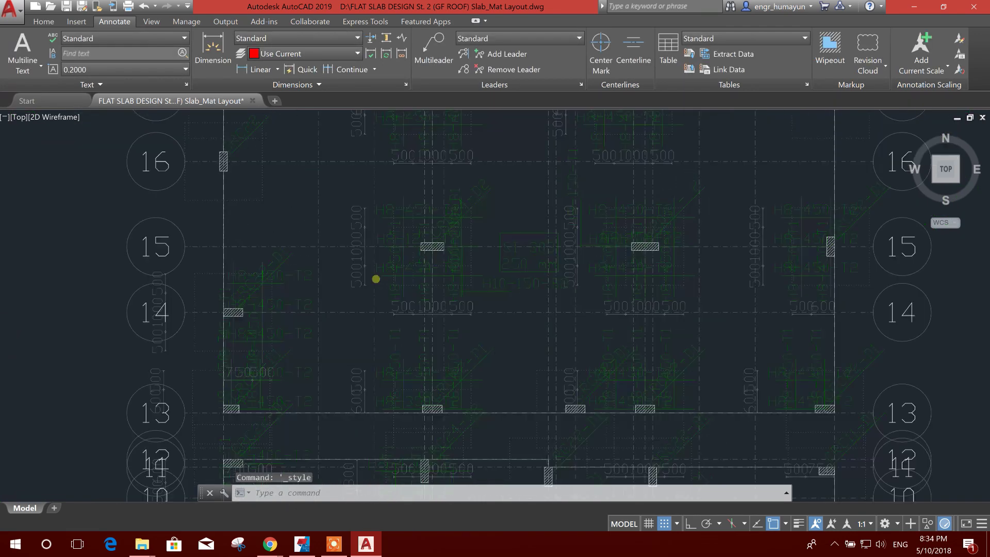
scroll(361, 276, "down", 2)
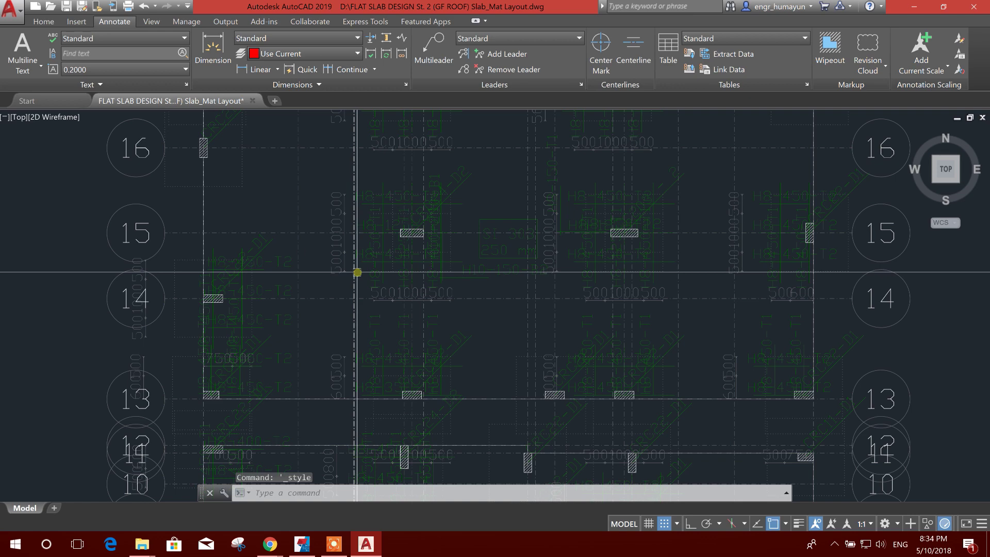
left_click(254, 101)
left_click(494, 298)
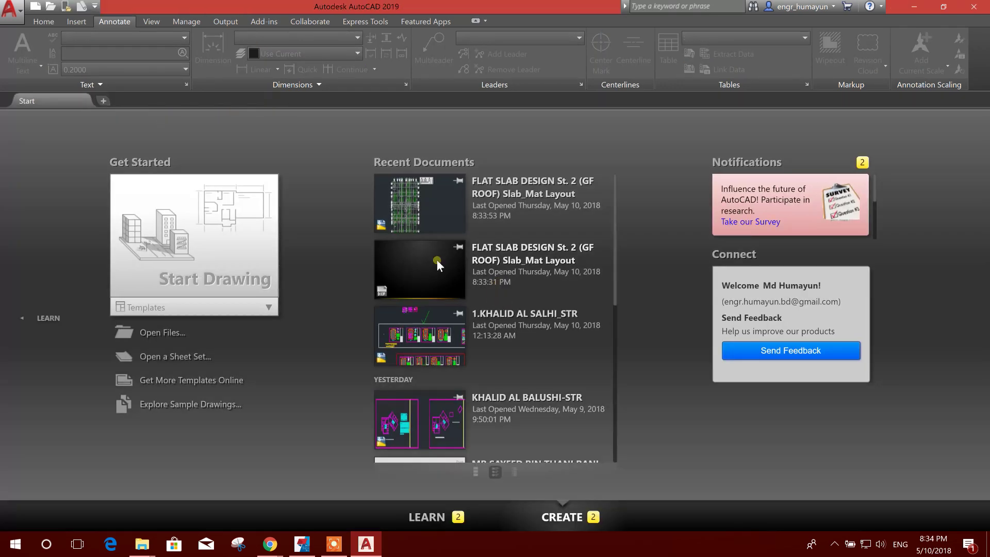
left_click(521, 191)
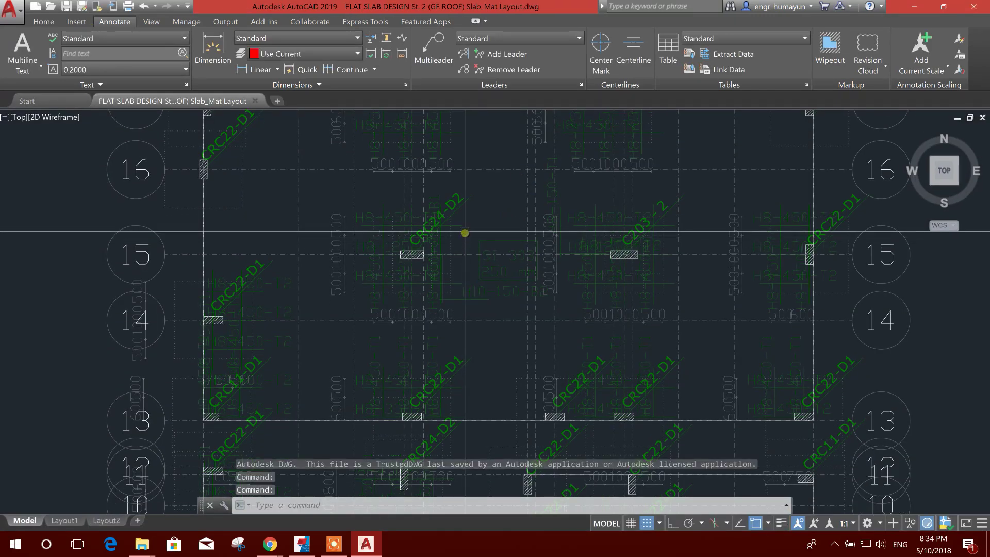
Inspect the CRC24-D2 and CRC22-D1 column labels near grid 15.
scroll(458, 209, "up", 2)
left_click(458, 195)
scroll(428, 265, "down", 6)
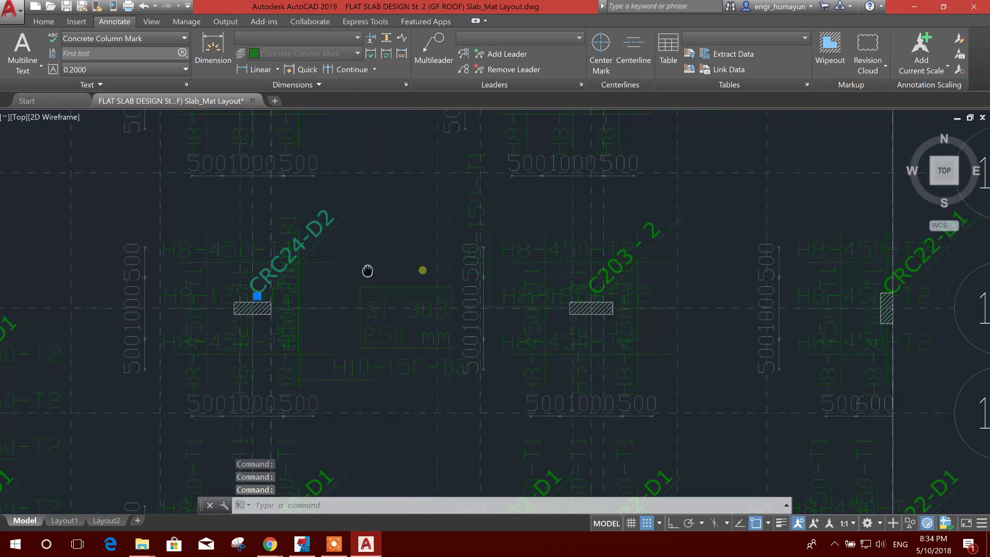
key("Escape")
scroll(633, 271, "up", 5)
key("Escape")
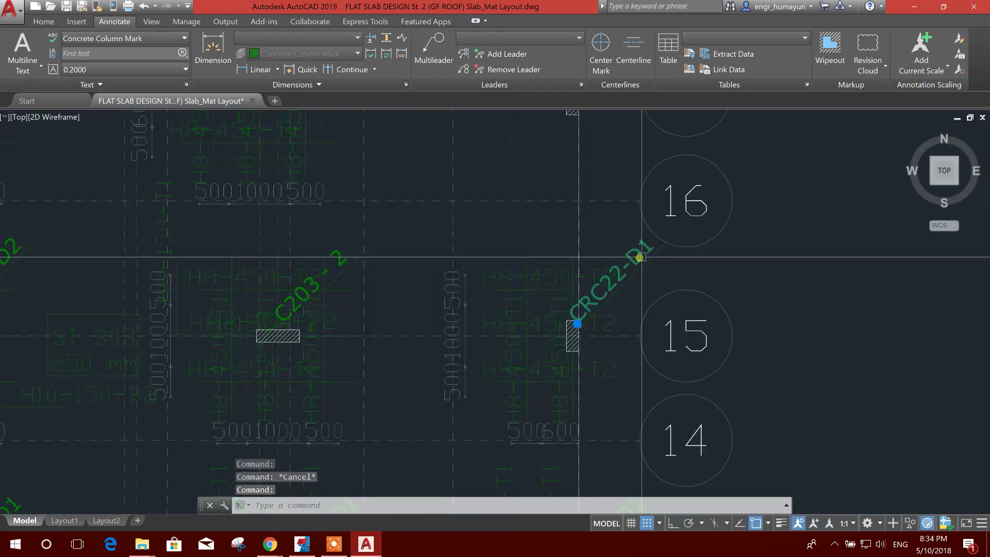
scroll(561, 287, "up", 4)
Examine the column marks and patch reinforcement across the slab plan between grids 17 and 4.
scroll(630, 354, "down", 6)
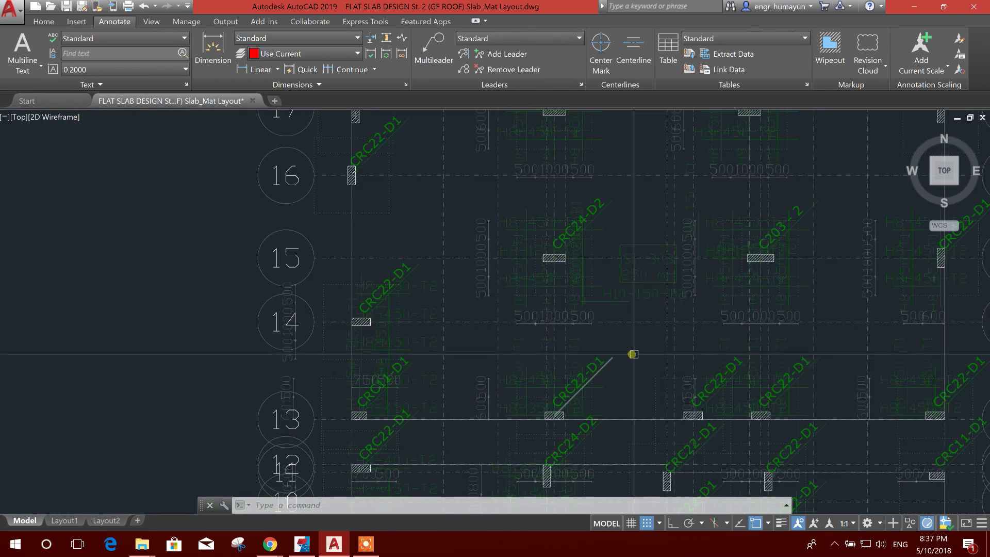
scroll(495, 340, "up", 1)
middle_click_drag(463, 363, 467, 328)
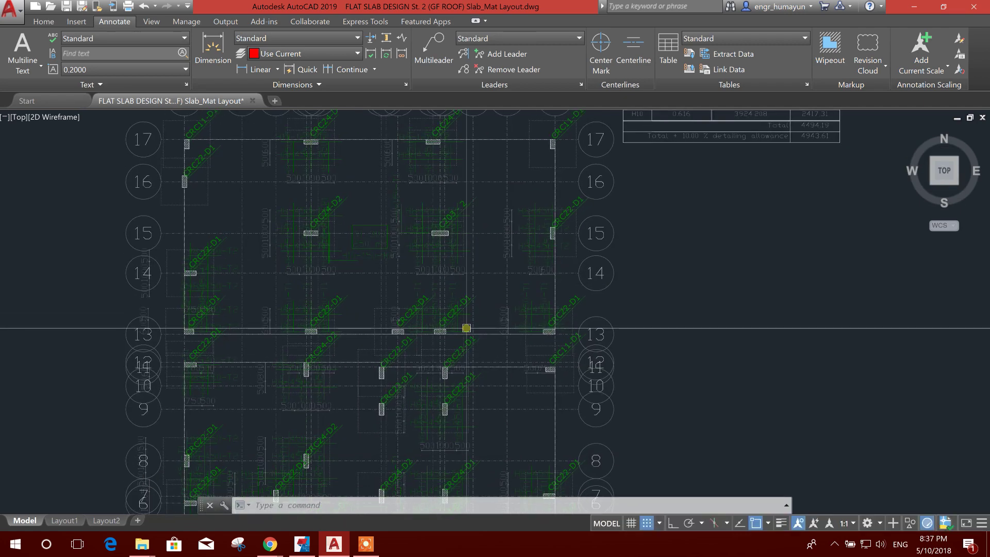
scroll(414, 346, "down", 1)
middle_click_drag(431, 419, 441, 362)
scroll(436, 366, "up", 1)
scroll(435, 366, "down", 5)
scroll(438, 308, "up", 5)
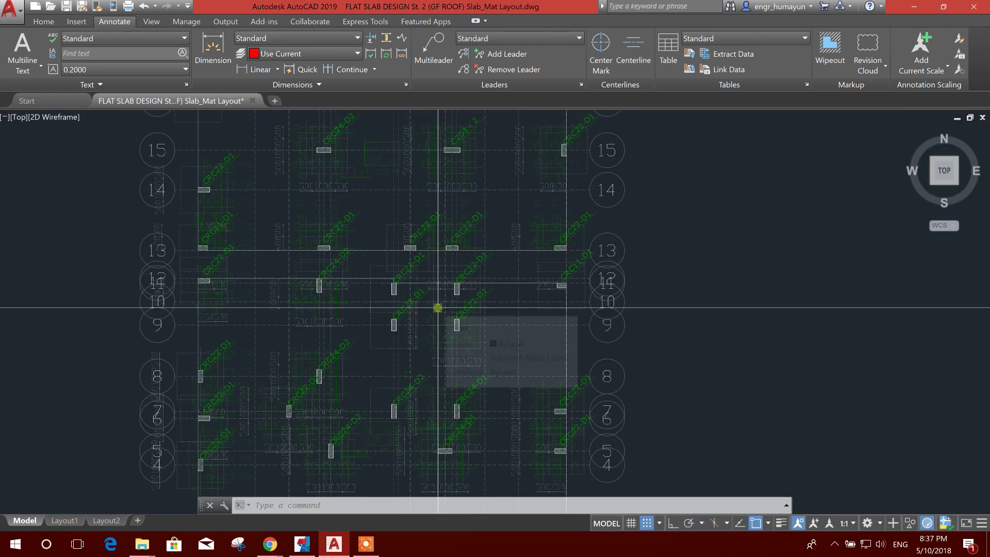
scroll(438, 308, "down", 5)
scroll(482, 215, "up", 5)
Examine the reinforcement quantity table beside the plan, with its bar types, lengths and masses.
middle_click_drag(526, 236, 430, 288)
scroll(435, 262, "down", 1)
scroll(400, 232, "up", 2)
scroll(385, 246, "down", 1)
mouse_move(654, 290)
middle_mouse_down()
mouse_move(585, 299)
mouse_move(522, 277)
middle_mouse_up()
scroll(236, 219, "up", 2)
scroll(249, 206, "down", 4)
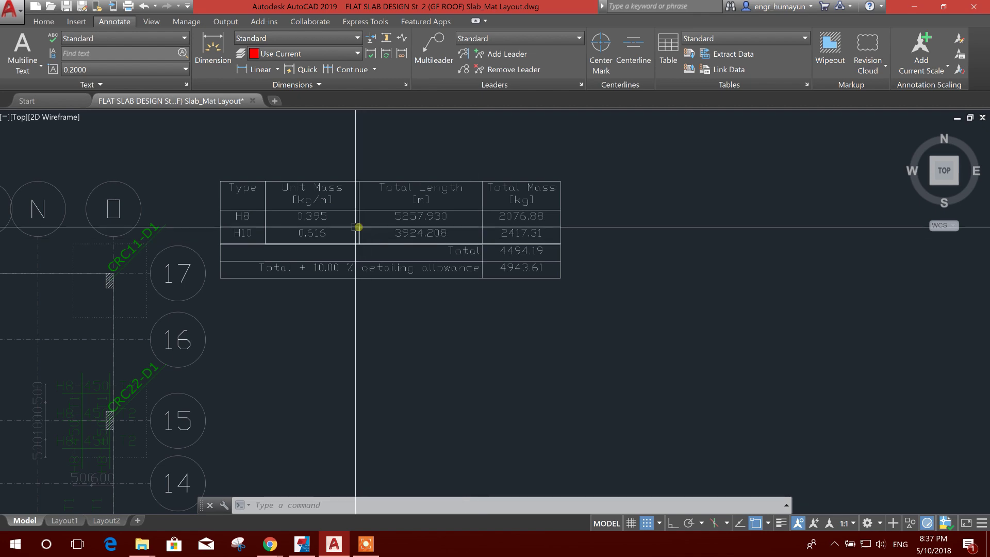
scroll(355, 227, "up", 4)
middle_click_drag(667, 243, 612, 283)
scroll(680, 269, "down", 2)
scroll(680, 270, "down", 2)
scroll(593, 321, "up", 4)
Review the complete slab layout and read the Slab/Mat Layout title block below the plan.
scroll(597, 309, "down", 6)
scroll(586, 312, "down", 2)
middle_click_drag(586, 312, 560, 324)
scroll(511, 325, "up", 4)
scroll(453, 380, "down", 3)
scroll(442, 354, "up", 2)
scroll(394, 283, "up", 2)
scroll(509, 361, "down", 2)
scroll(483, 322, "down", 4)
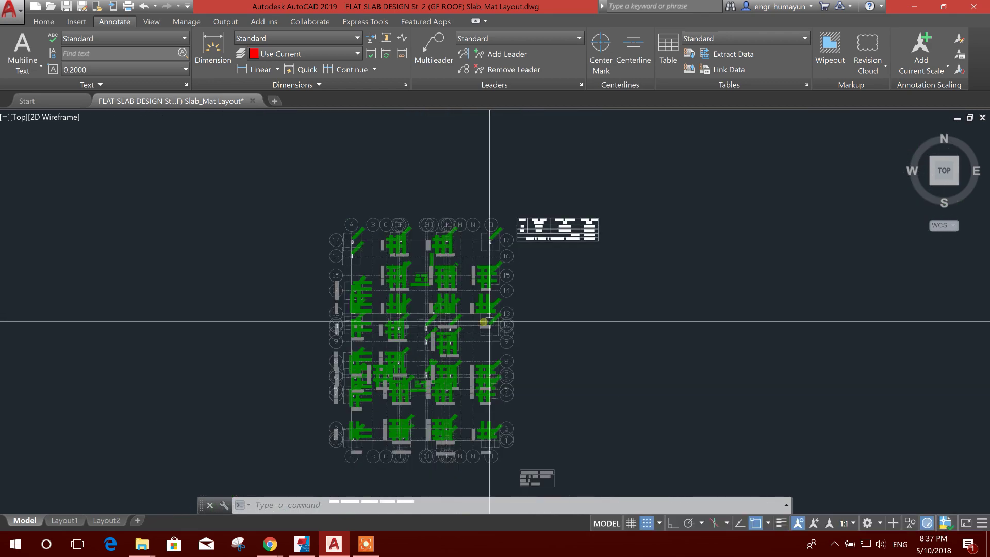
middle_click_drag(489, 321, 462, 283)
scroll(508, 433, "up", 5)
middle_click_drag(501, 452, 506, 339)
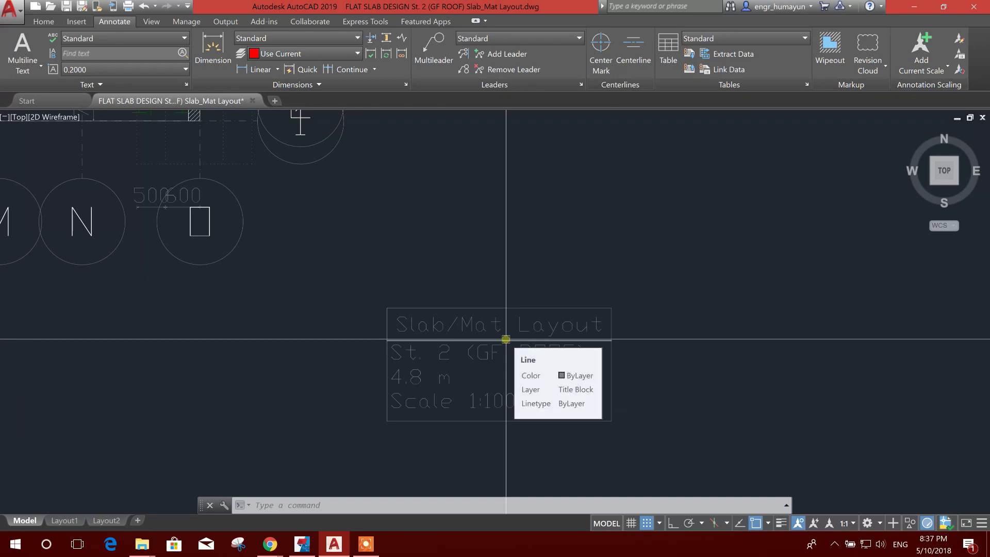